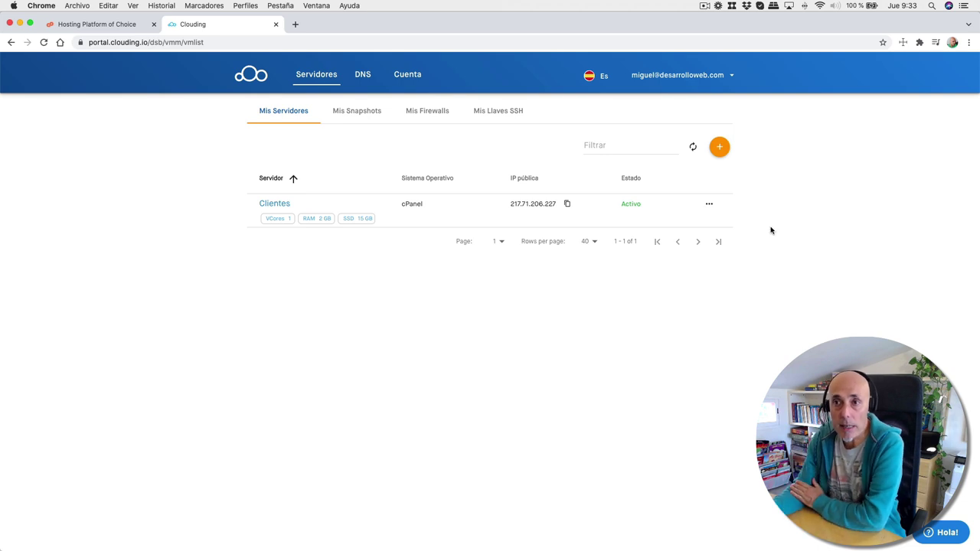
# - Start a new Clouding server from the latest (Last) cPanel control panel image
pyautogui.click(720, 148)
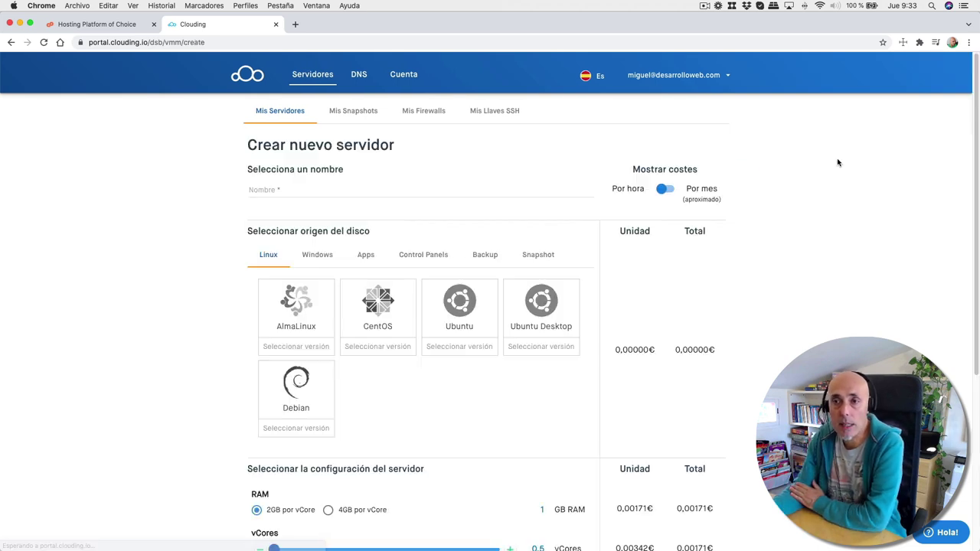
pyautogui.click(417, 258)
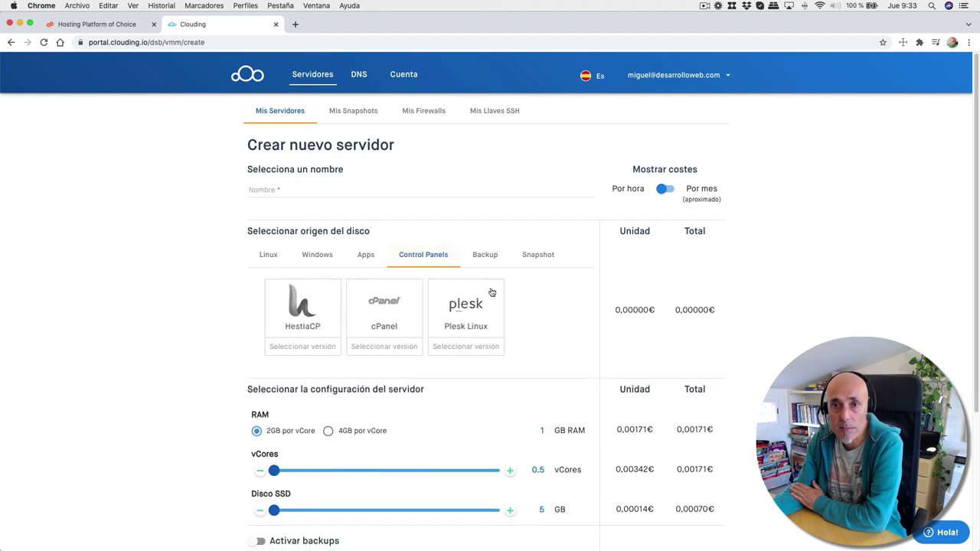
pyautogui.click(372, 310)
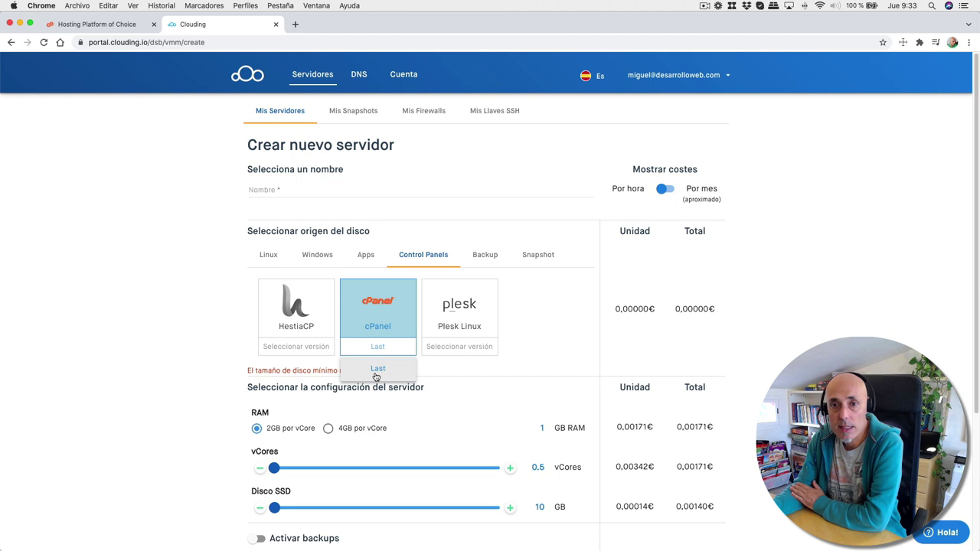
pyautogui.click(377, 370)
pyautogui.scroll(-4, 551, 358)
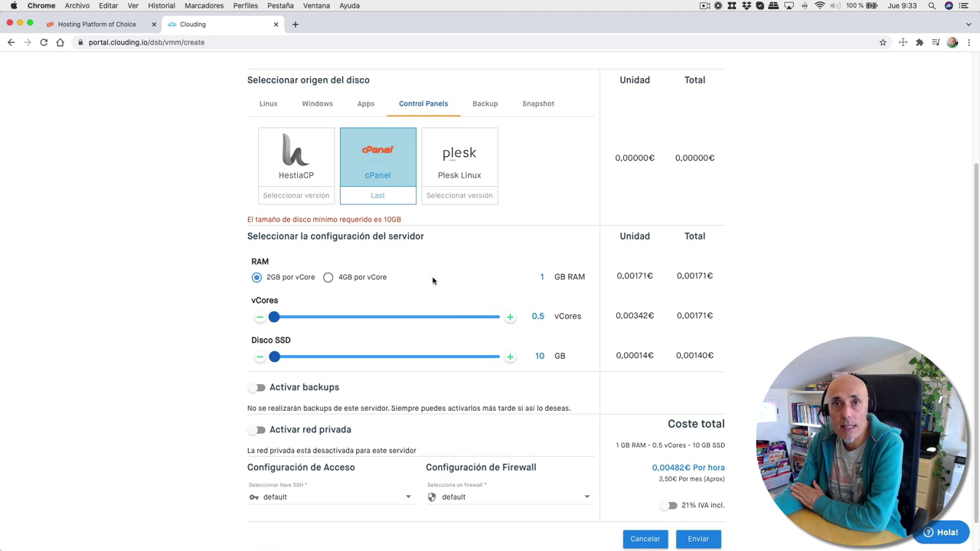
# - Raise the server to 1 vCore and the SSD disk to 15 GB
pyautogui.click(510, 318)
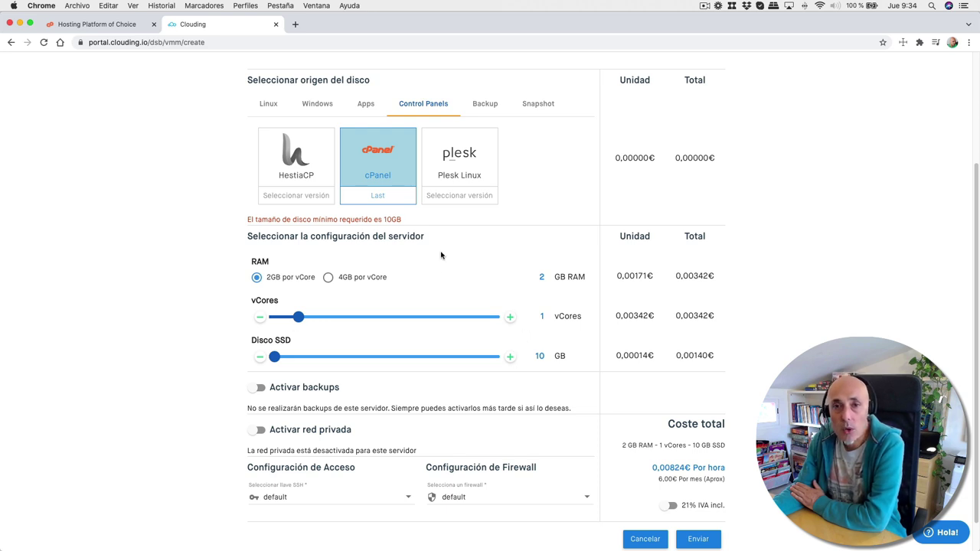
pyautogui.moveTo(322, 221); pyautogui.dragTo(423, 227)
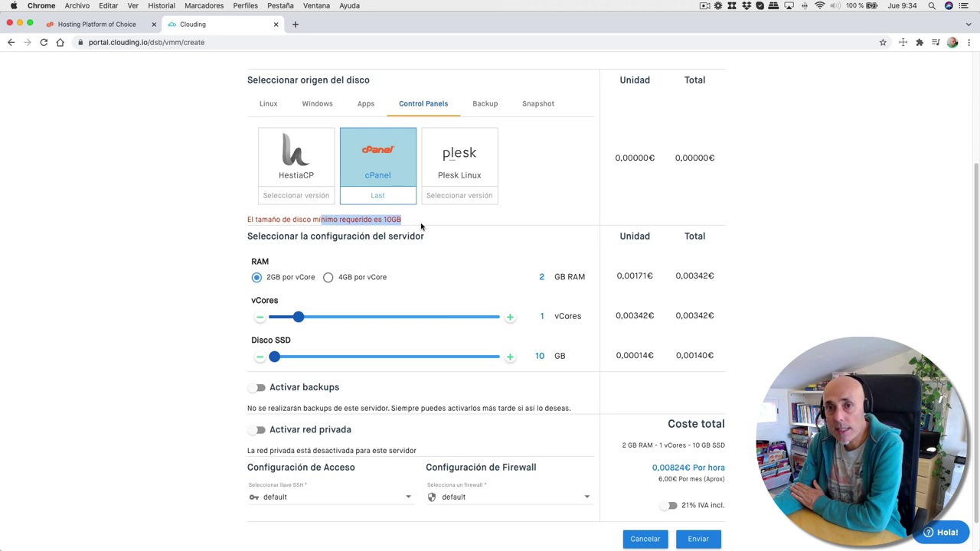
pyautogui.click(510, 357)
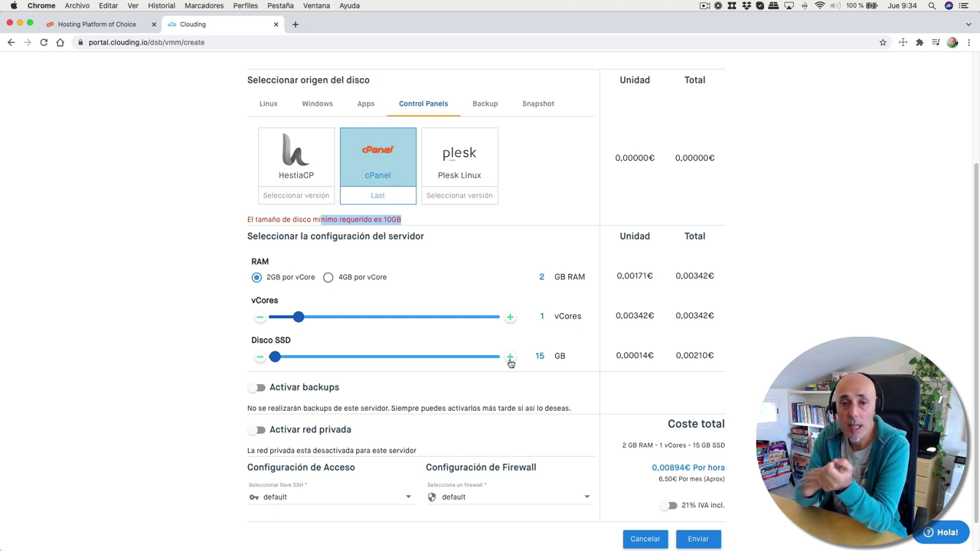
pyautogui.scroll(-1, 502, 423)
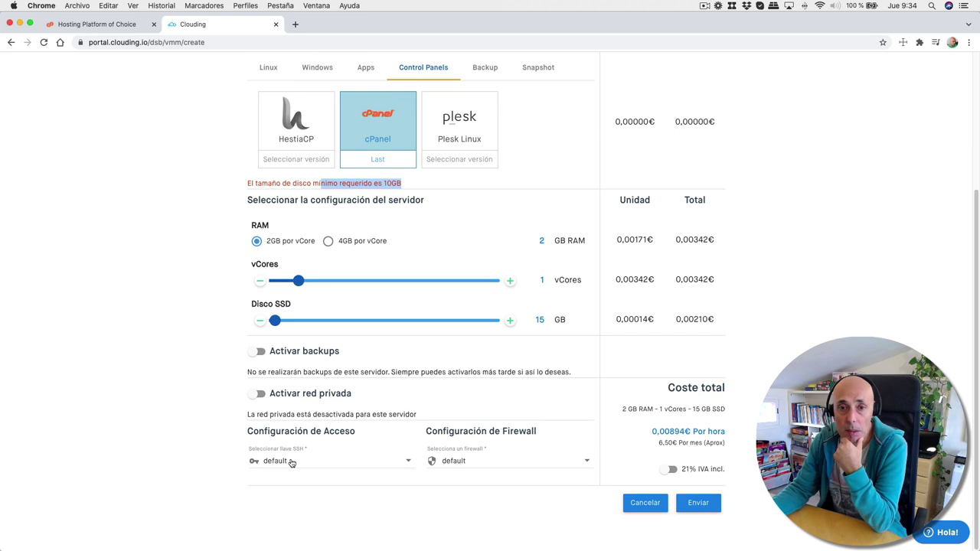
# - Select the cpanelserver SSH key and submit, which flags the server name as required
pyautogui.click(290, 462)
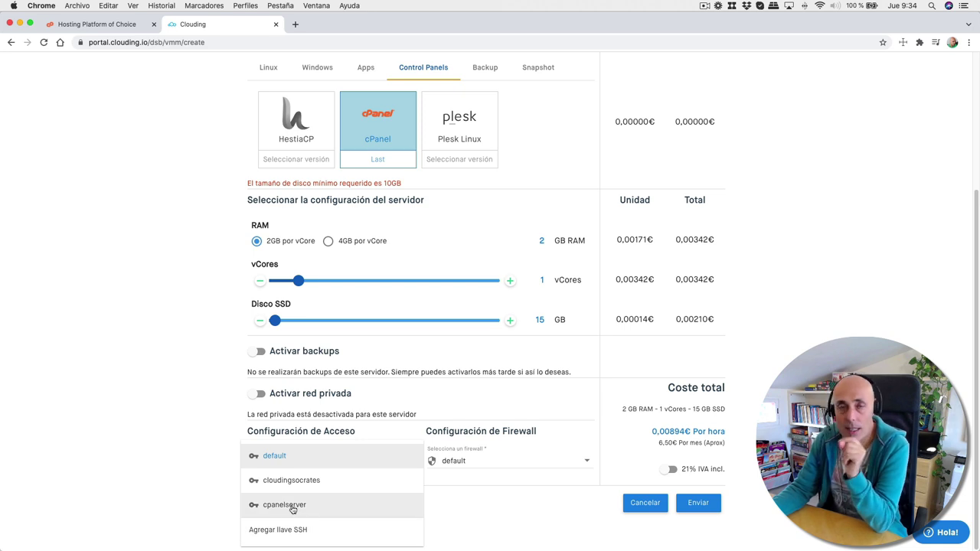
pyautogui.click(292, 506)
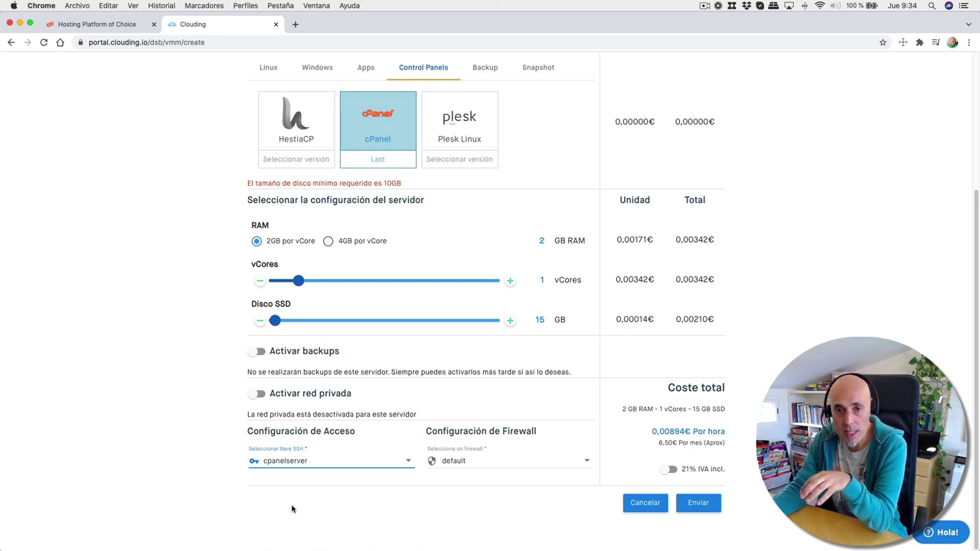
pyautogui.click(345, 463)
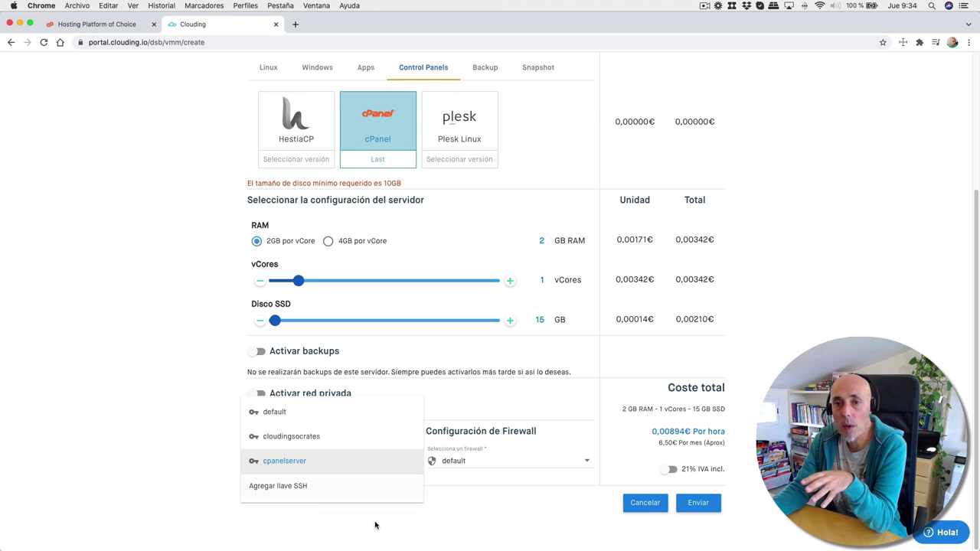
pyautogui.click(483, 504)
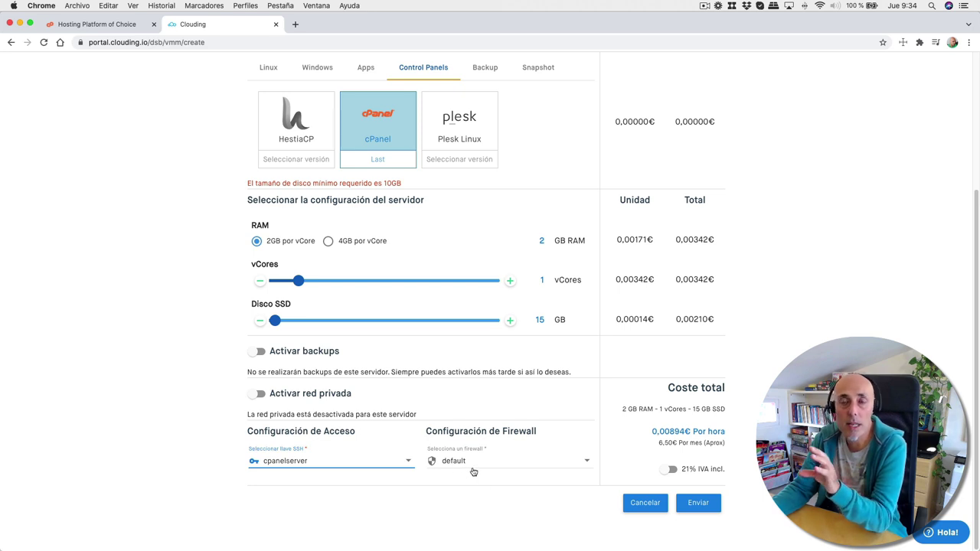
pyautogui.click(700, 506)
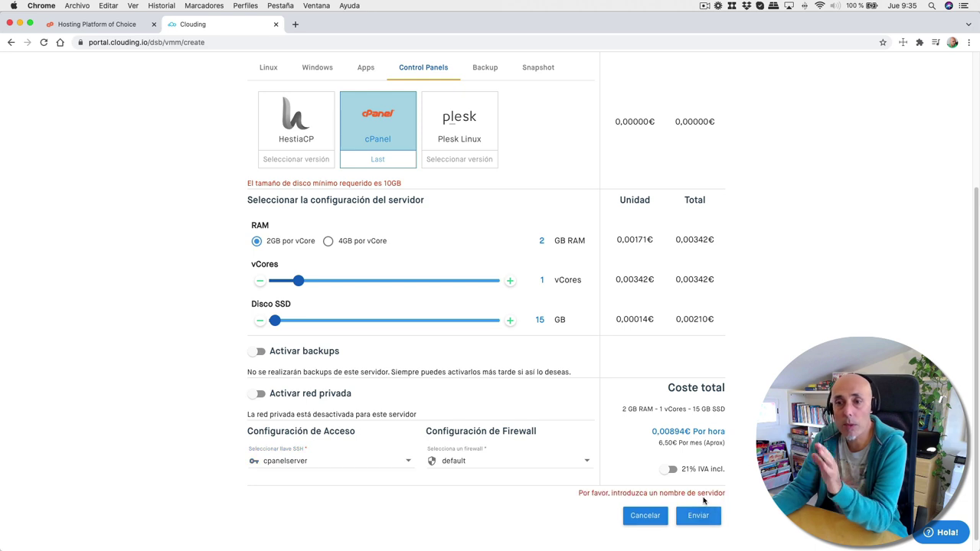
pyautogui.scroll(4, 656, 442)
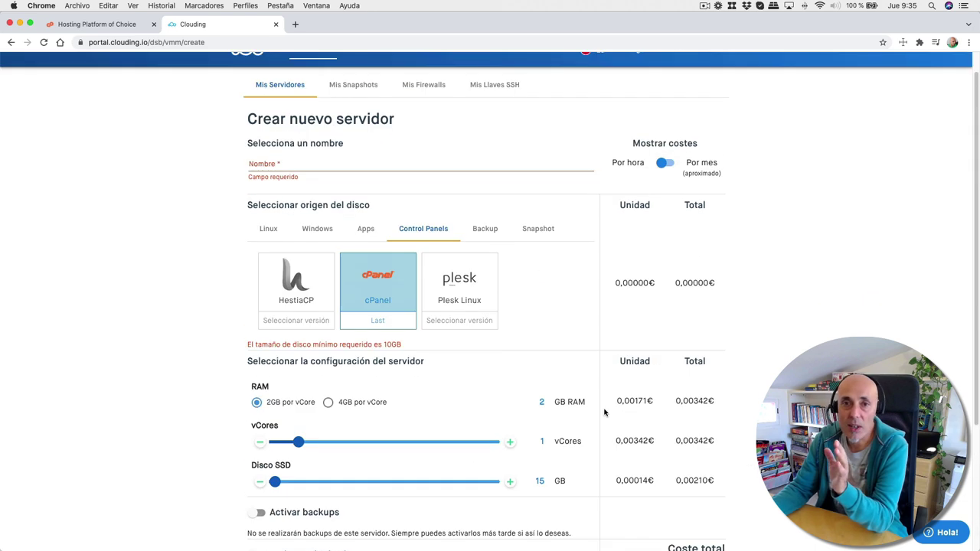
# - Name the server cpanelserver and resubmit the form to create it
pyautogui.click(304, 164)
pyautogui.write('cp')
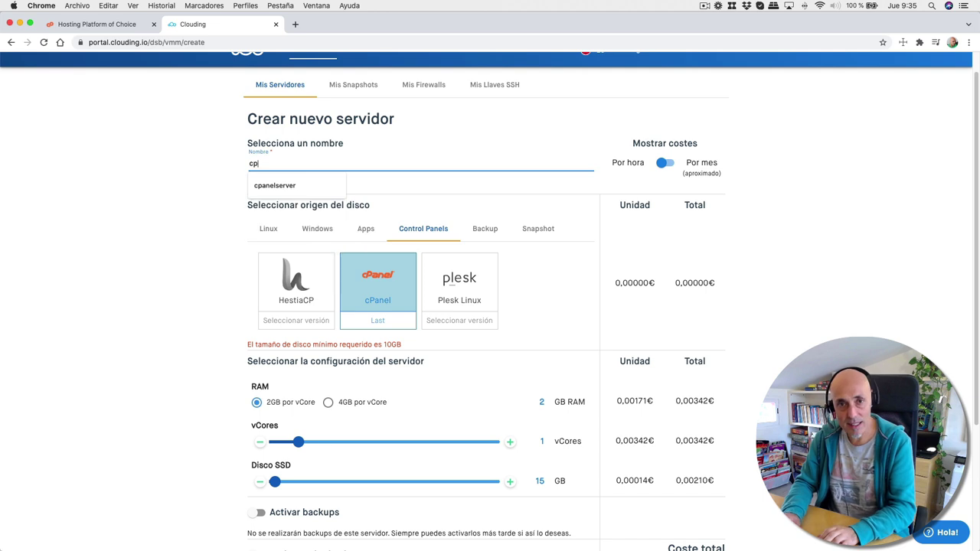
pyautogui.write('a')
pyautogui.press('Down')
pyautogui.press('Return')
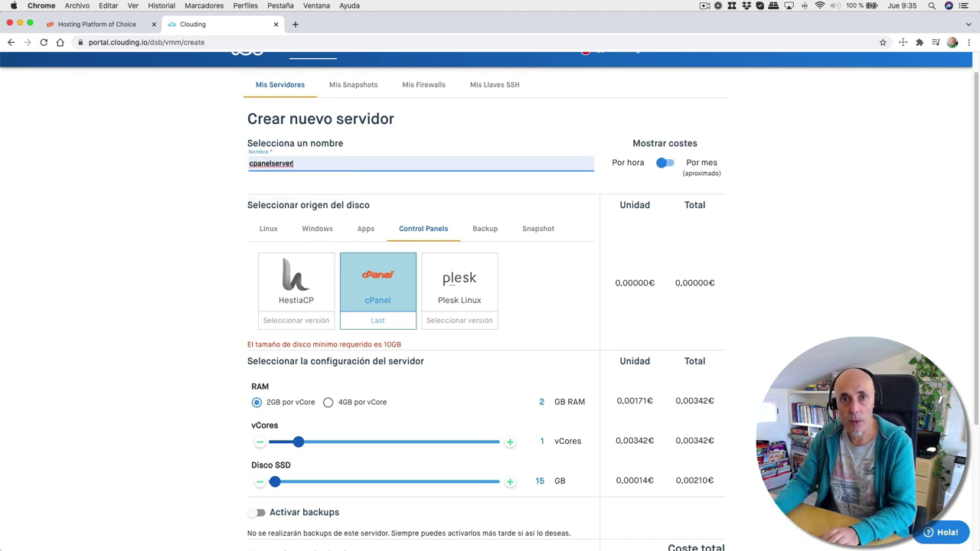
pyautogui.scroll(-3, 515, 288)
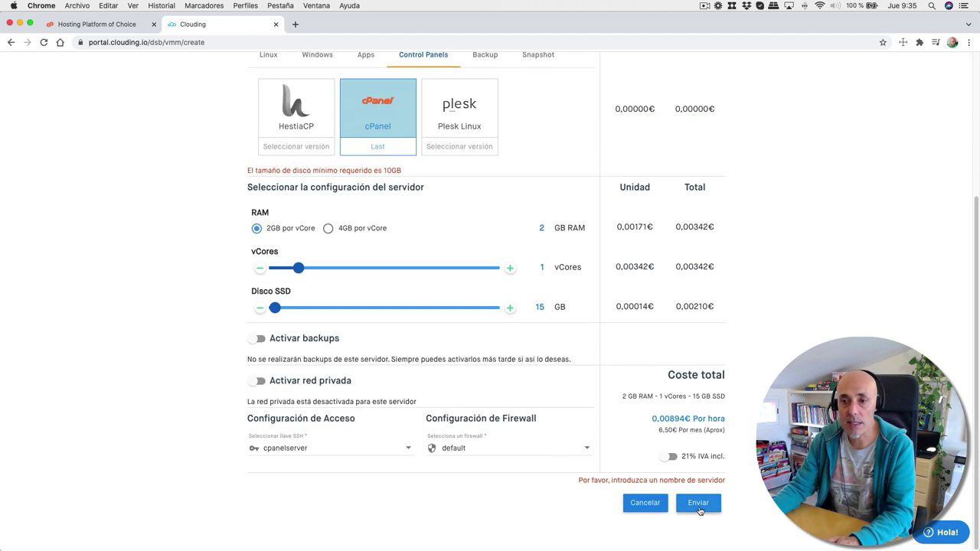
pyautogui.click(698, 506)
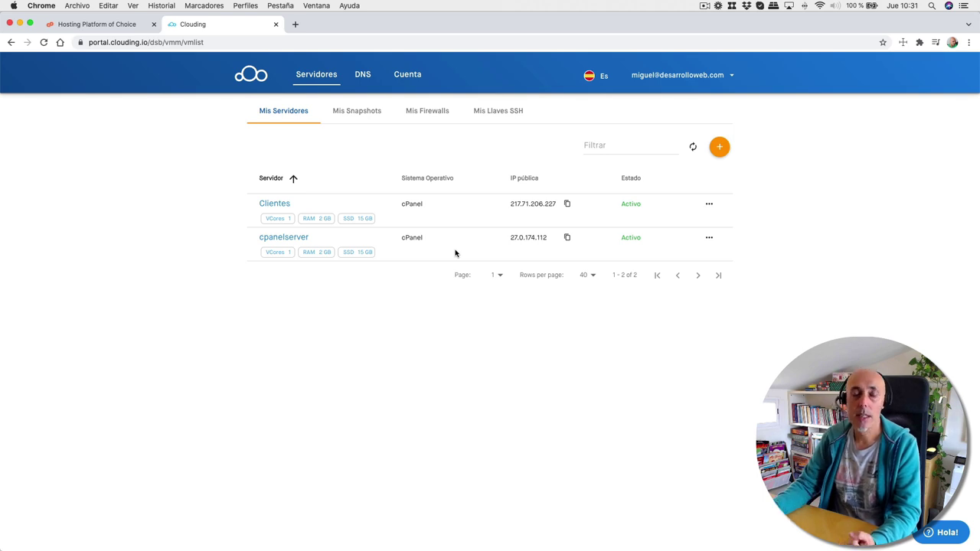
# - Open cpanelserver's details, try its cPanel admin address, and view its network settings
pyautogui.click(286, 238)
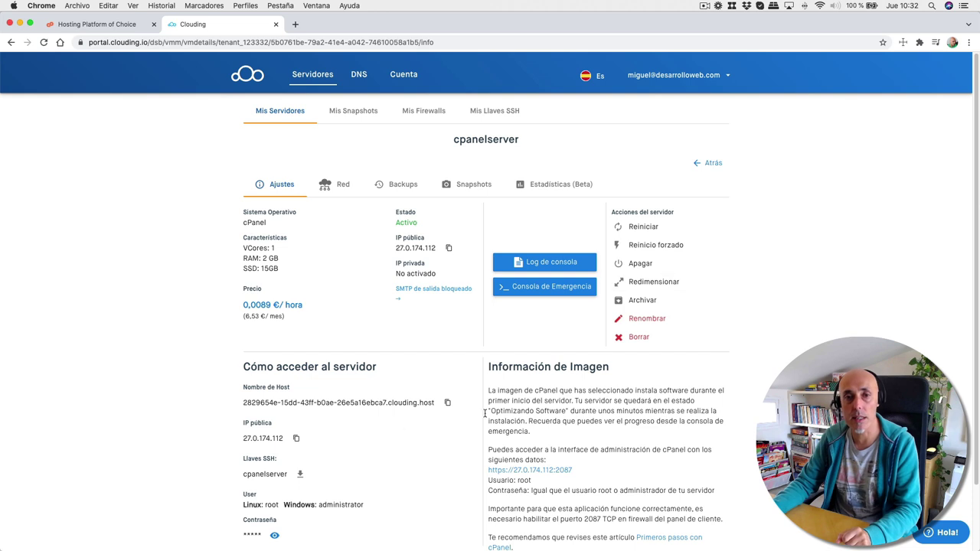
pyautogui.scroll(-2, 398, 425)
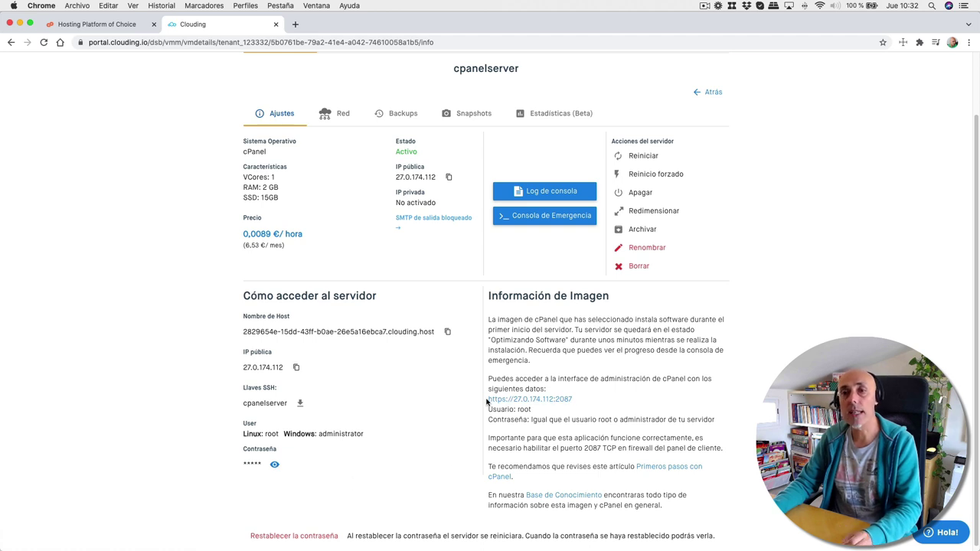
pyautogui.click(547, 404)
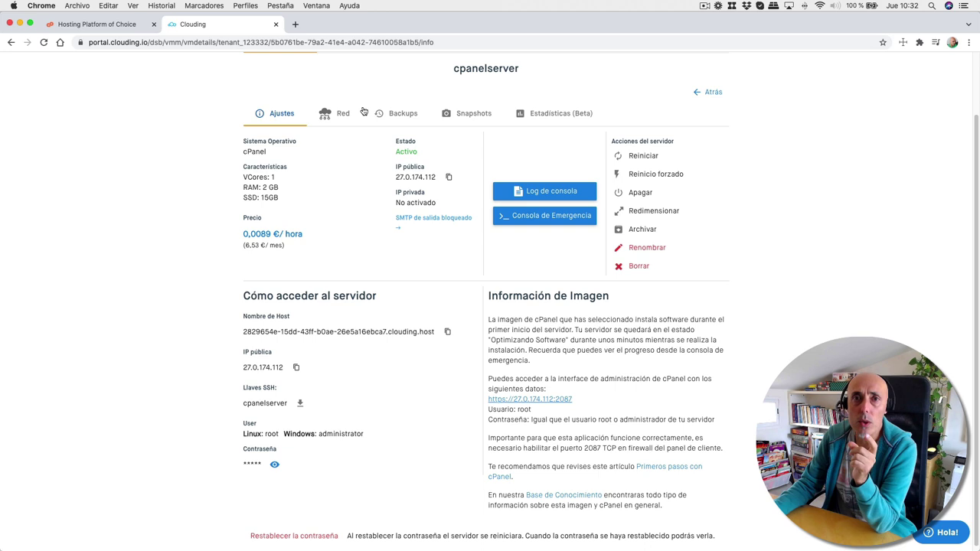
pyautogui.click(339, 120)
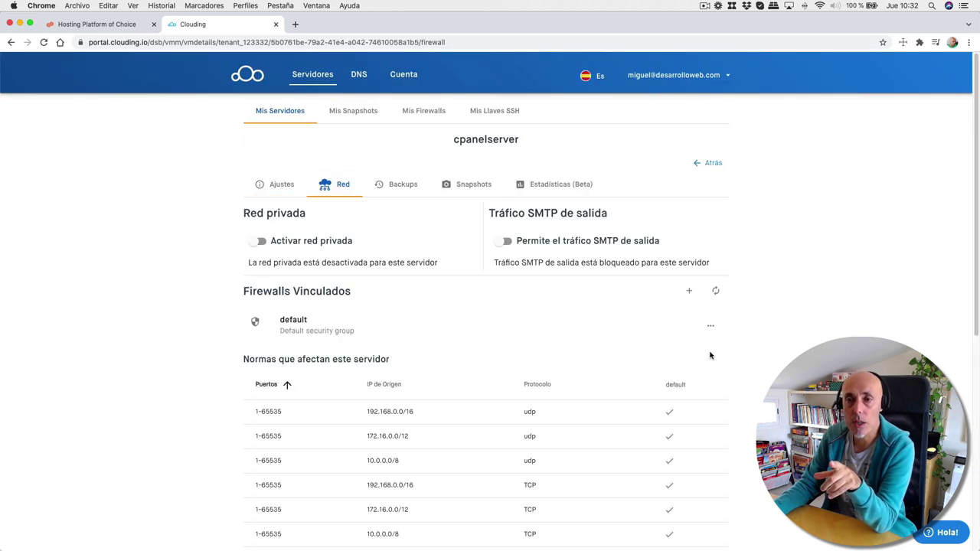
# - Scroll through cpanelserver's firewall port rules, then open the Mis Firewalls profile list
pyautogui.scroll(-5, 715, 353)
pyautogui.scroll(-4, 719, 352)
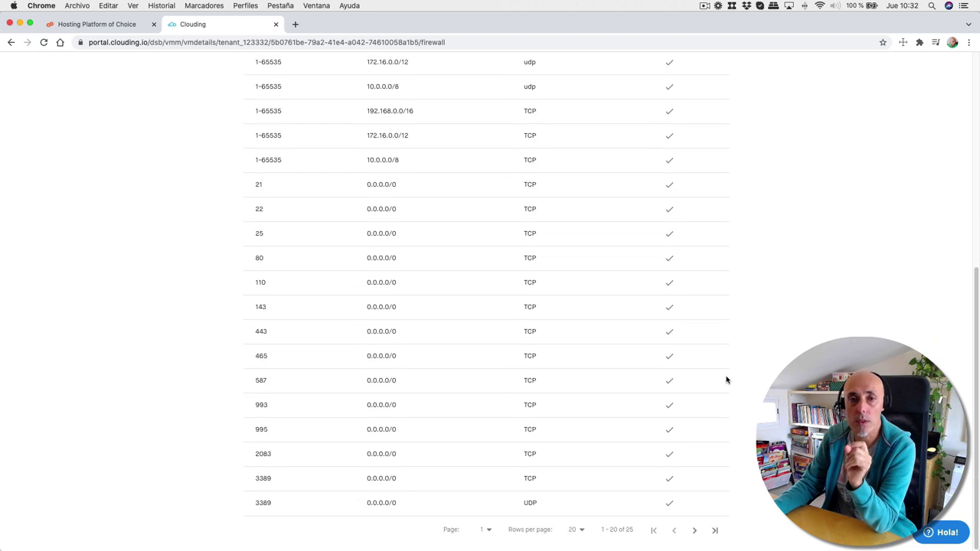
pyautogui.scroll(5, 523, 337)
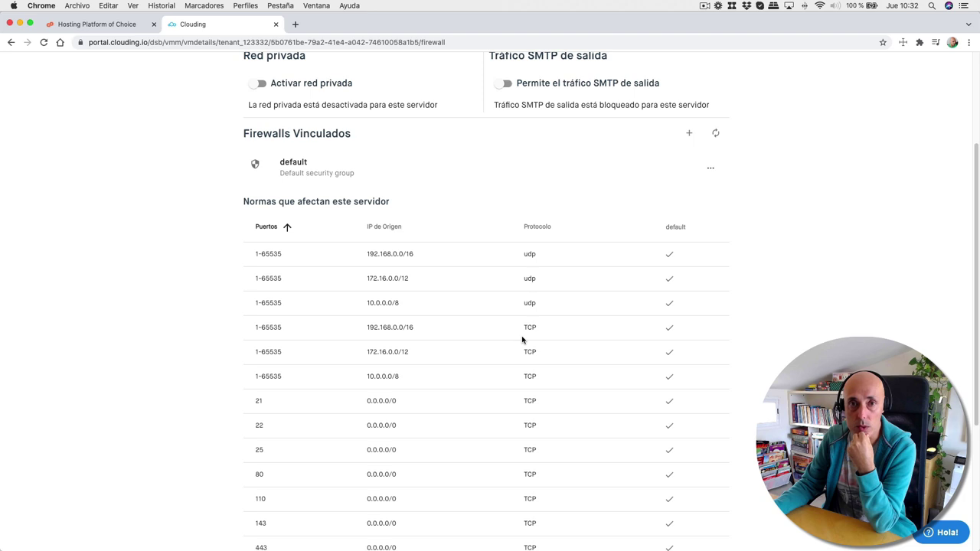
pyautogui.scroll(4, 523, 340)
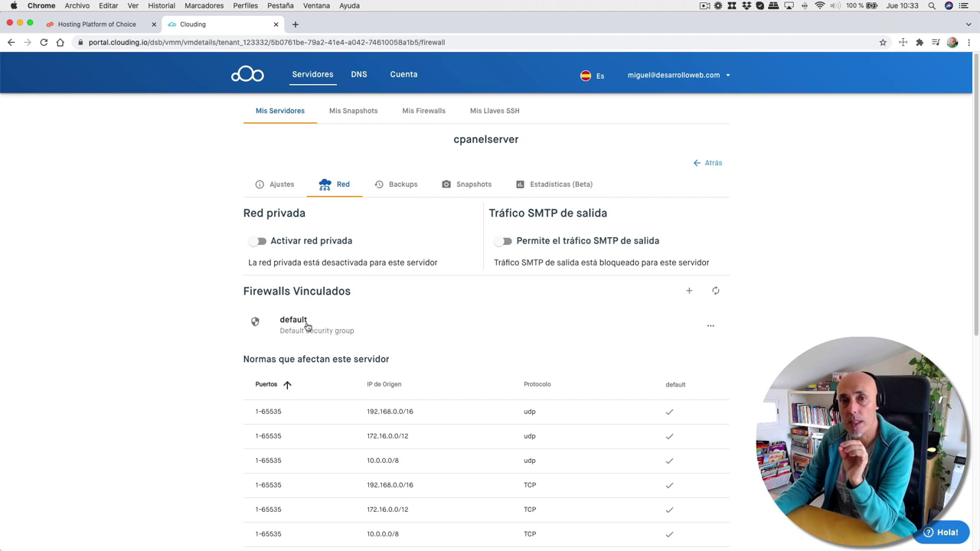
pyautogui.click(414, 112)
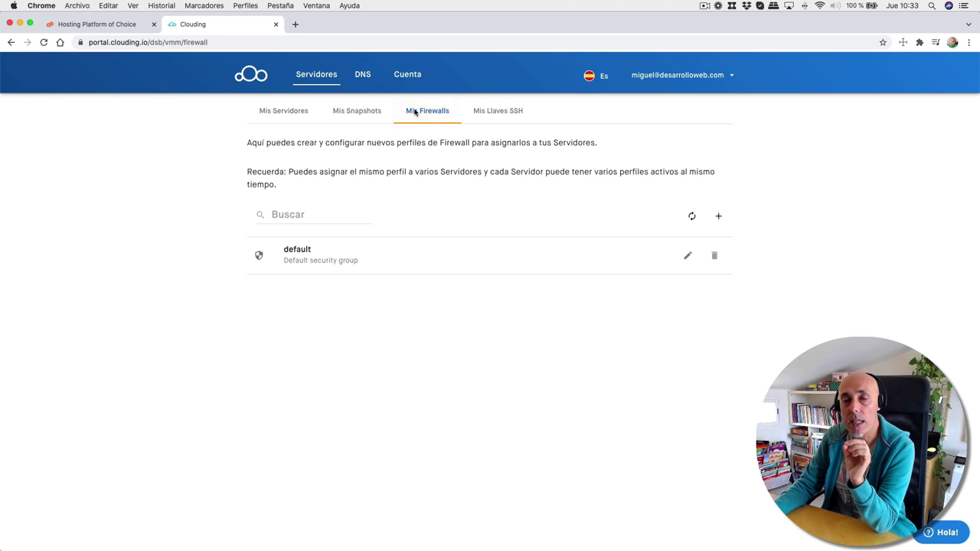
# - Add a Todo TCP rule to the default firewall opening port 2087 to 0.0.0.0/0
pyautogui.click(687, 258)
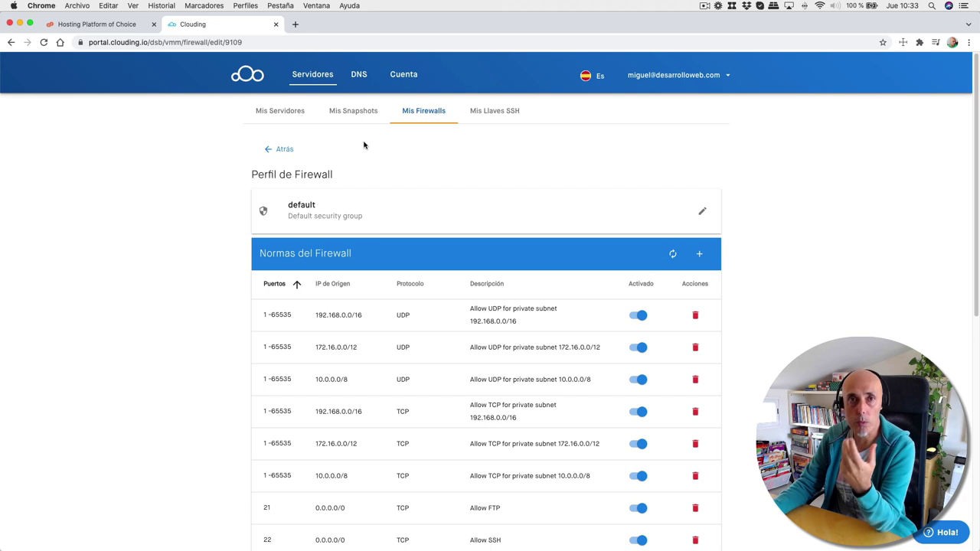
pyautogui.click(699, 257)
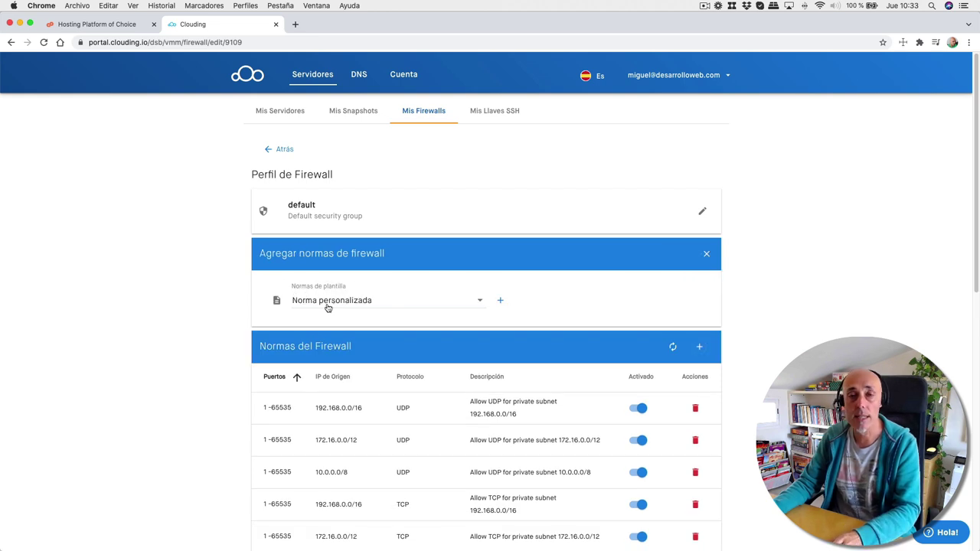
pyautogui.click(396, 301)
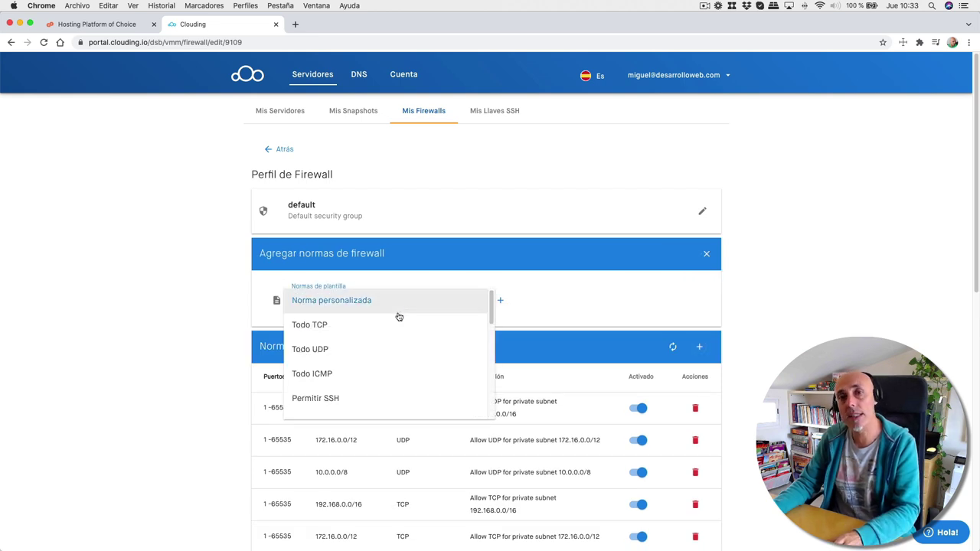
pyautogui.click(307, 326)
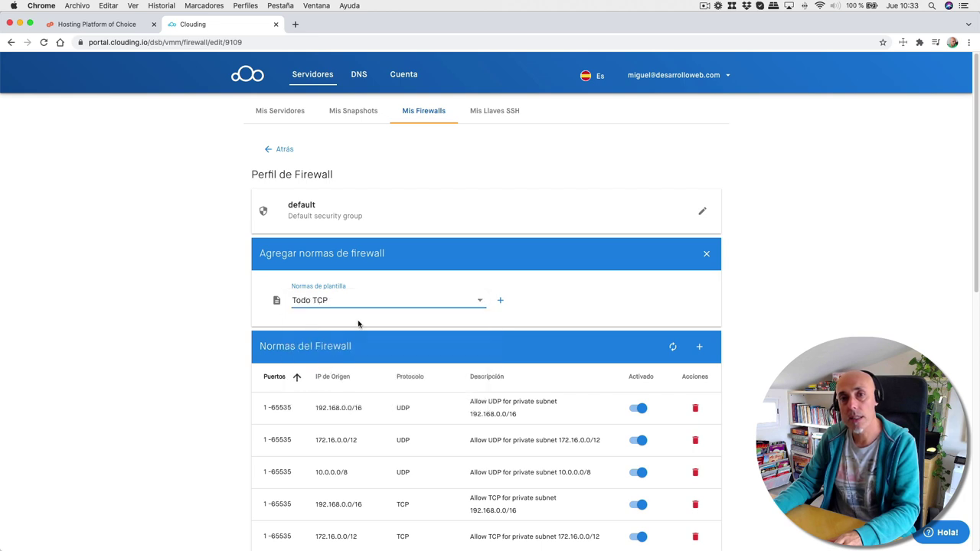
pyautogui.click(501, 305)
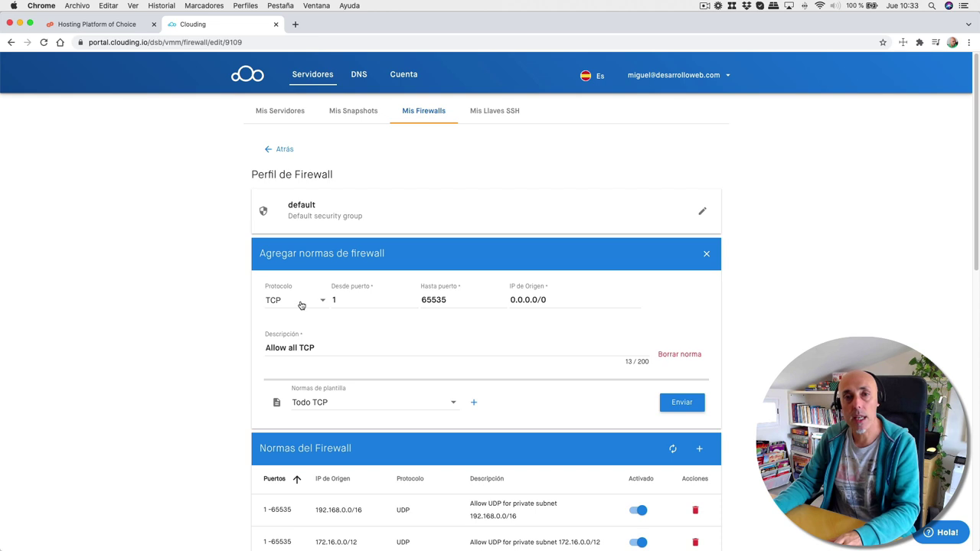
pyautogui.click(341, 301)
pyautogui.press('BackSpace')
pyautogui.write('2087')
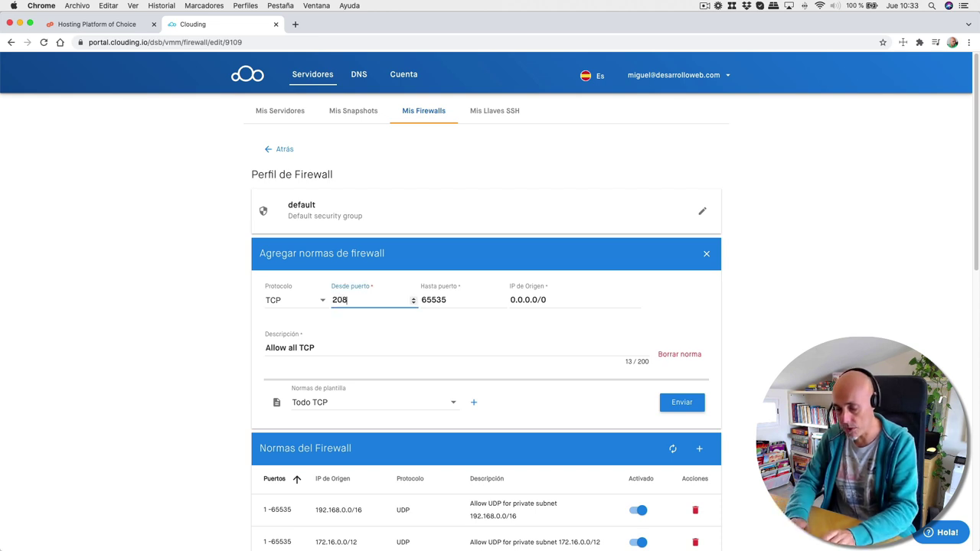
pyautogui.doubleClick(441, 299)
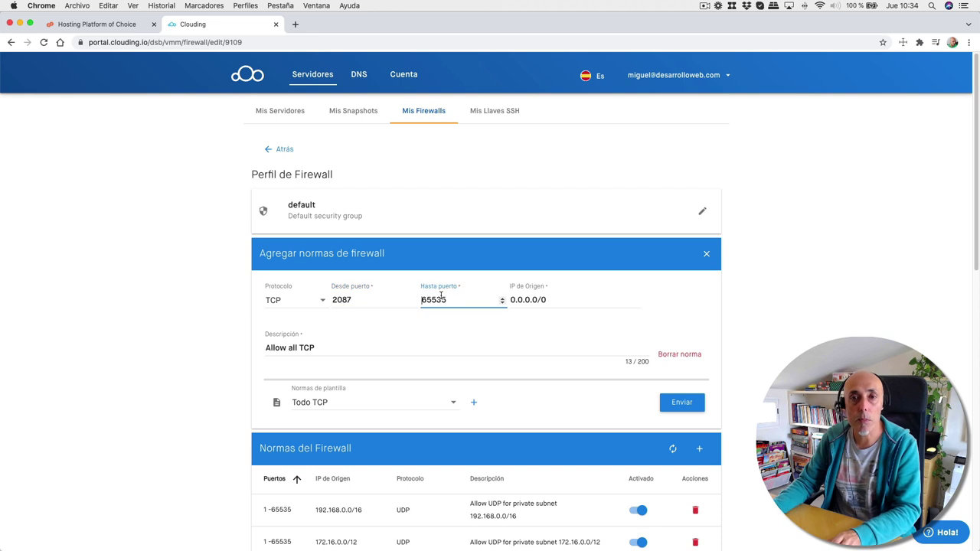
pyautogui.write('2087')
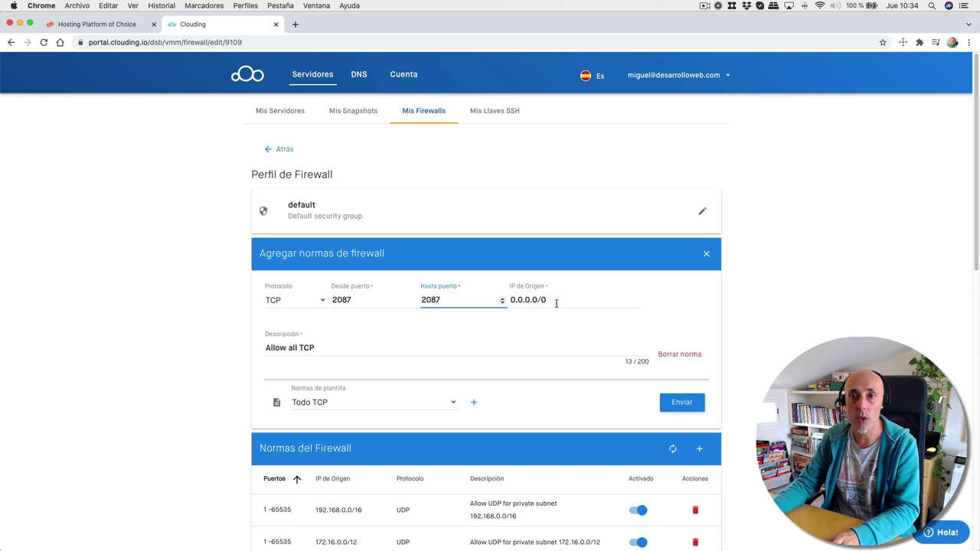
pyautogui.moveTo(549, 301); pyautogui.dragTo(511, 299)
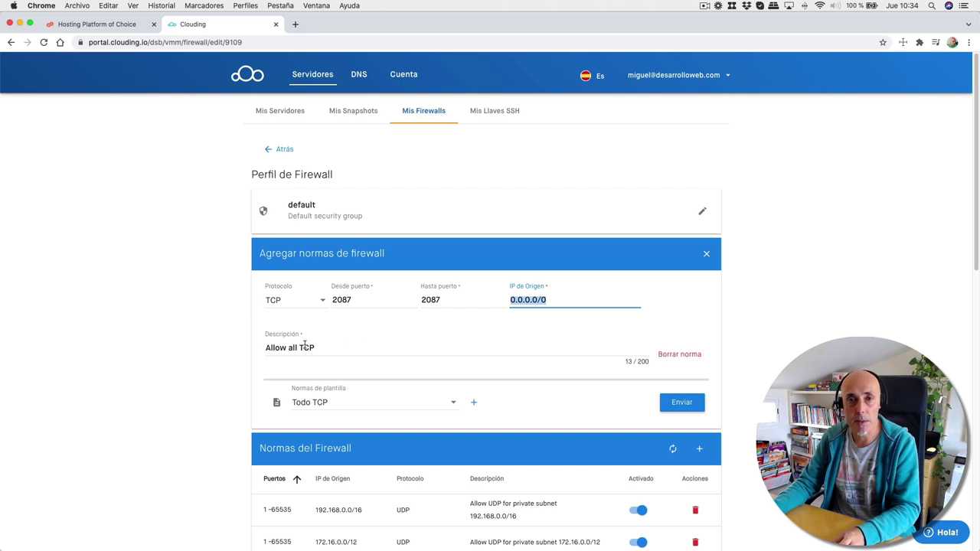
pyautogui.click(674, 406)
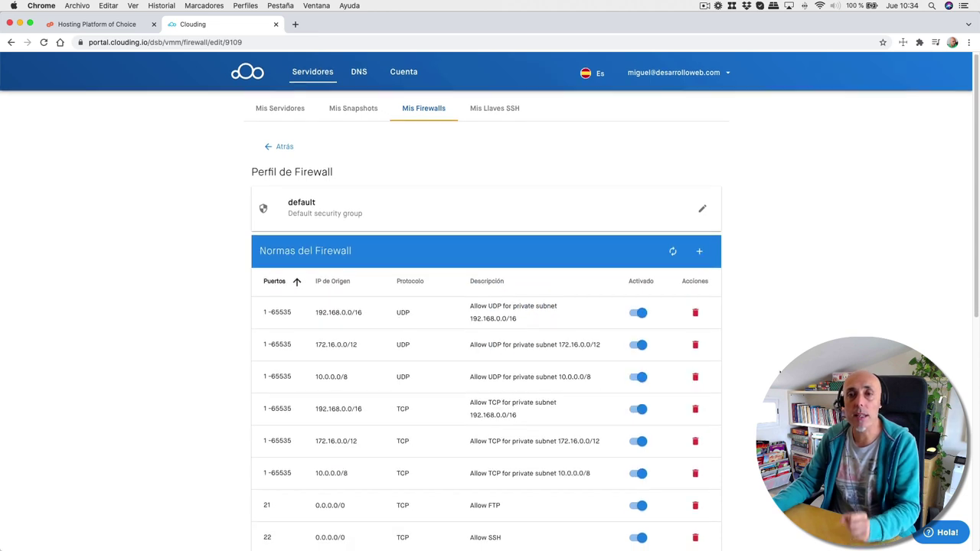
pyautogui.scroll(-5, 776, 368)
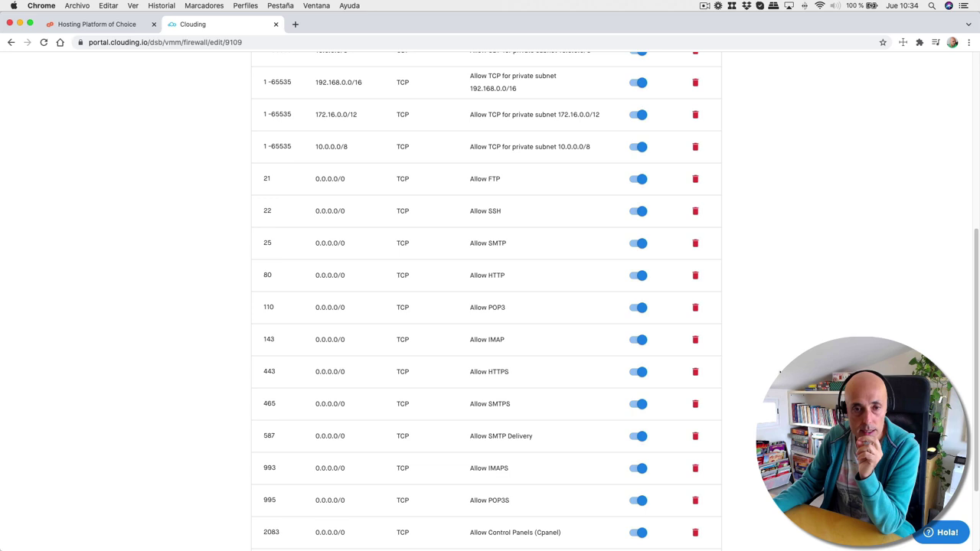
pyautogui.scroll(-3, 779, 371)
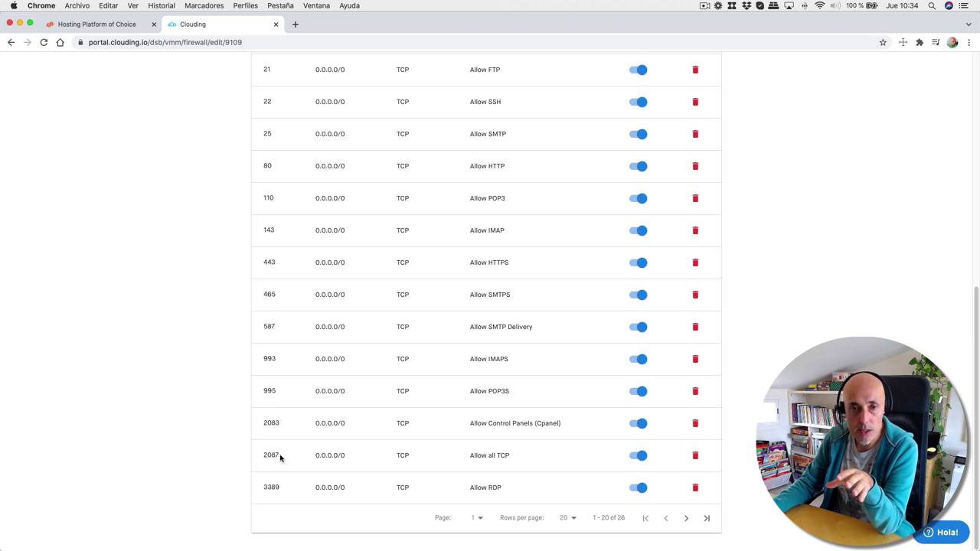
pyautogui.moveTo(265, 460); pyautogui.dragTo(286, 462)
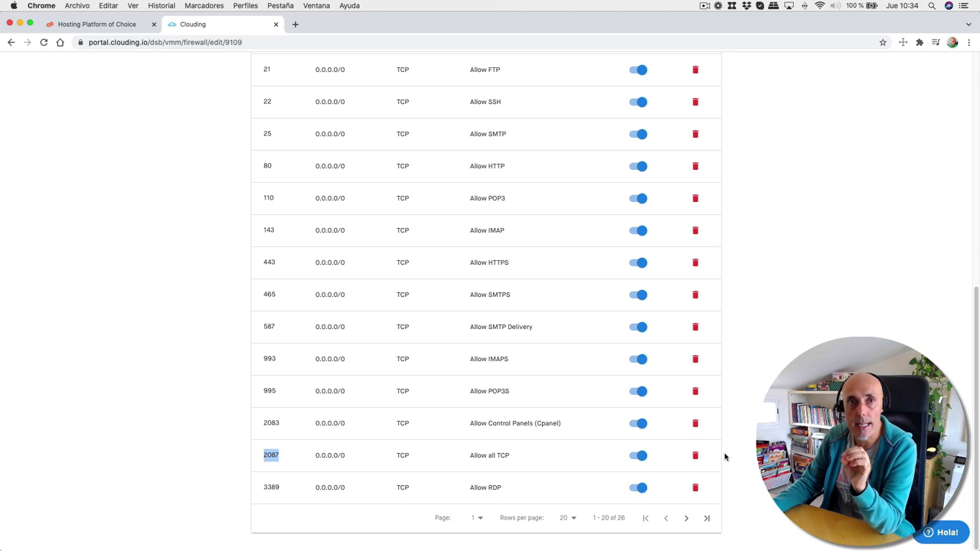
pyautogui.scroll(6, 725, 457)
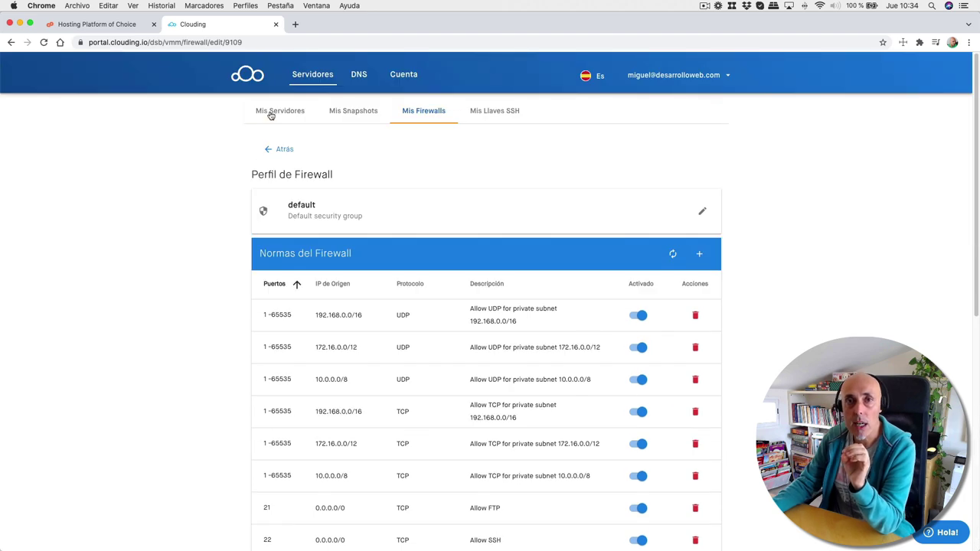
pyautogui.click(270, 113)
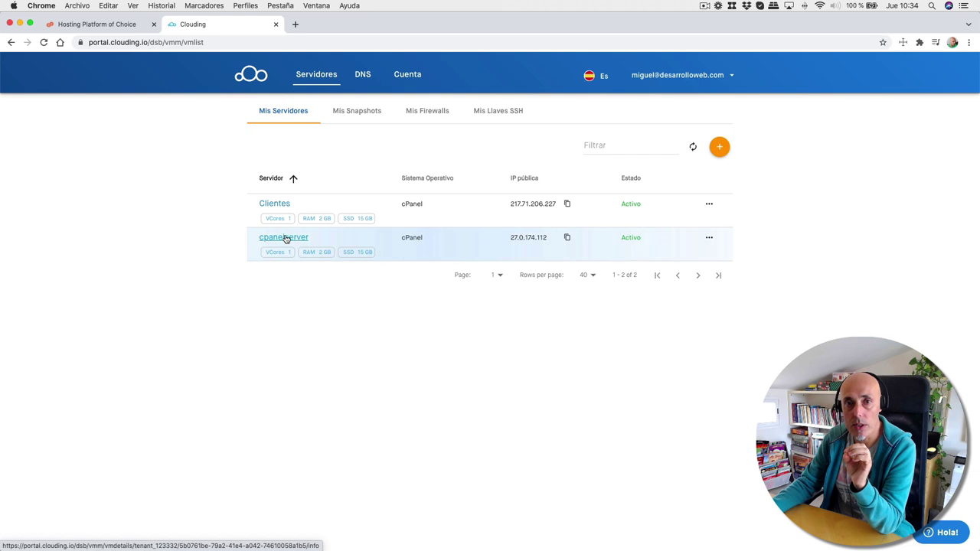
pyautogui.click(285, 239)
pyautogui.scroll(-2, 741, 360)
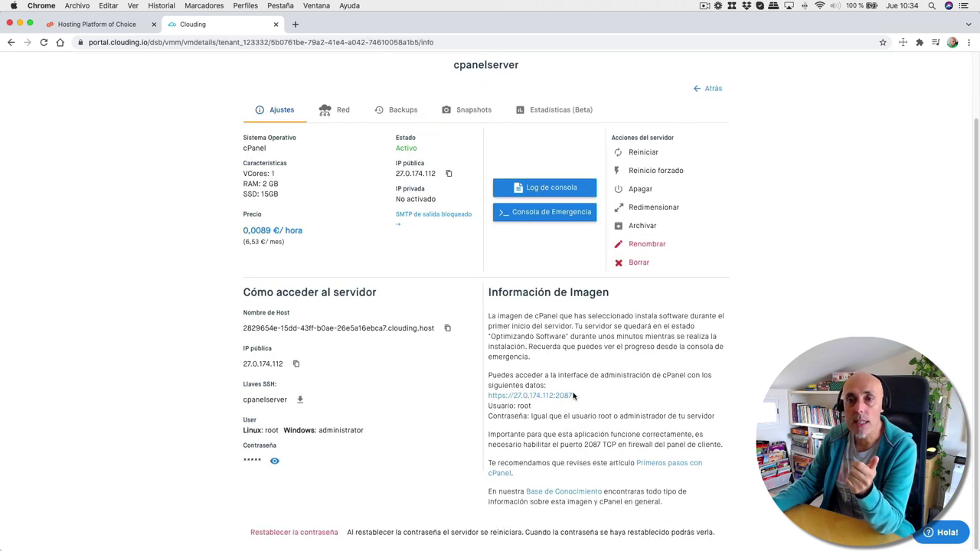
pyautogui.click(539, 397)
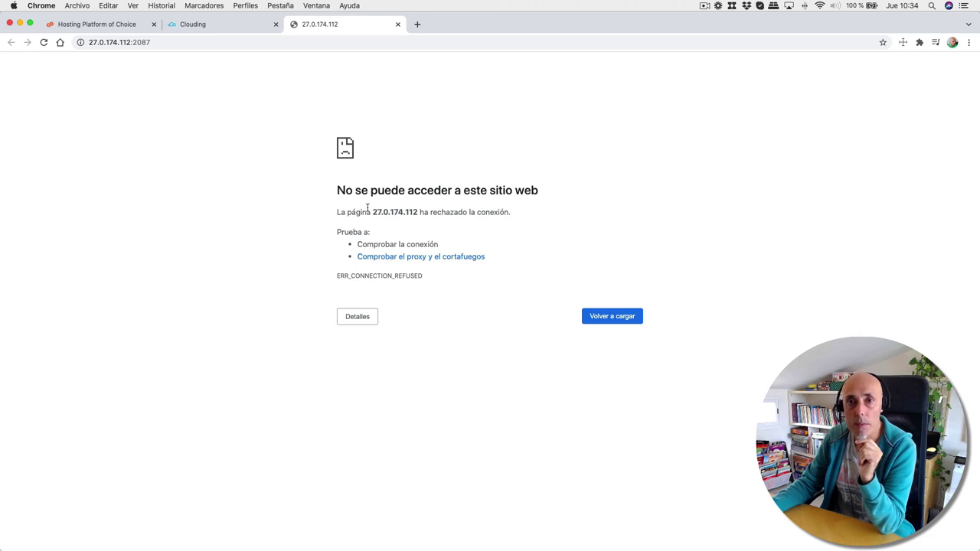
pyautogui.moveTo(371, 211); pyautogui.dragTo(523, 209)
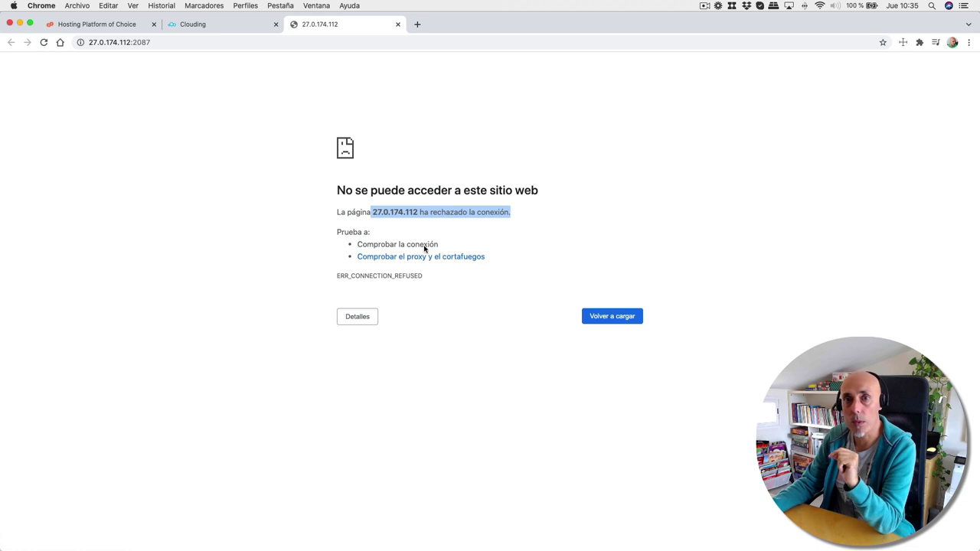
pyautogui.click(195, 25)
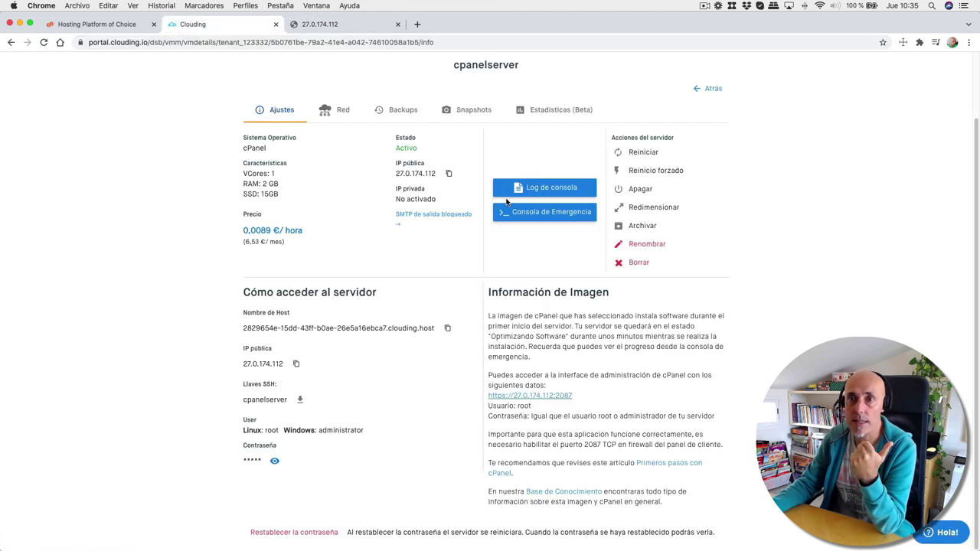
pyautogui.click(643, 154)
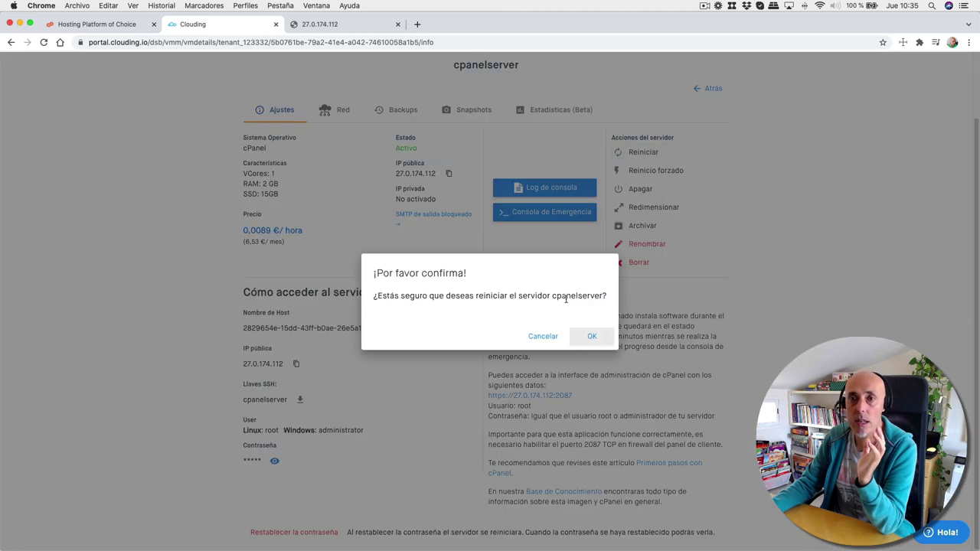
pyautogui.click(594, 337)
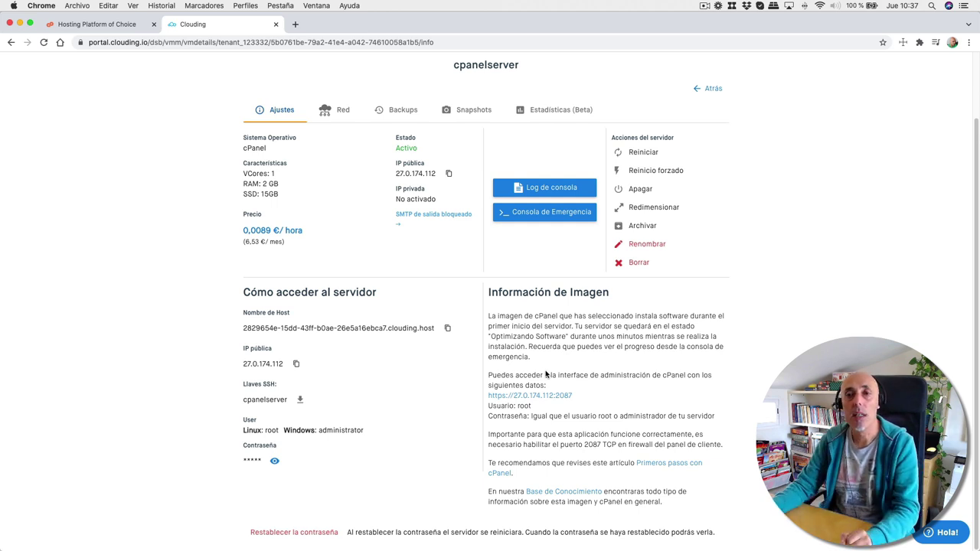
pyautogui.click(521, 398)
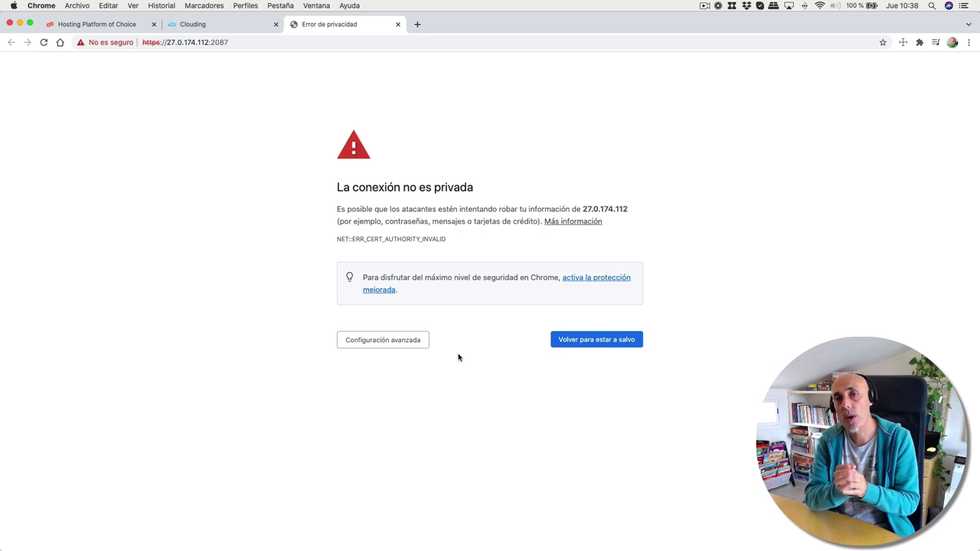
# - Proceed past Chrome's certificate warning to the WHM login page for 27.0.174.112
pyautogui.click(404, 344)
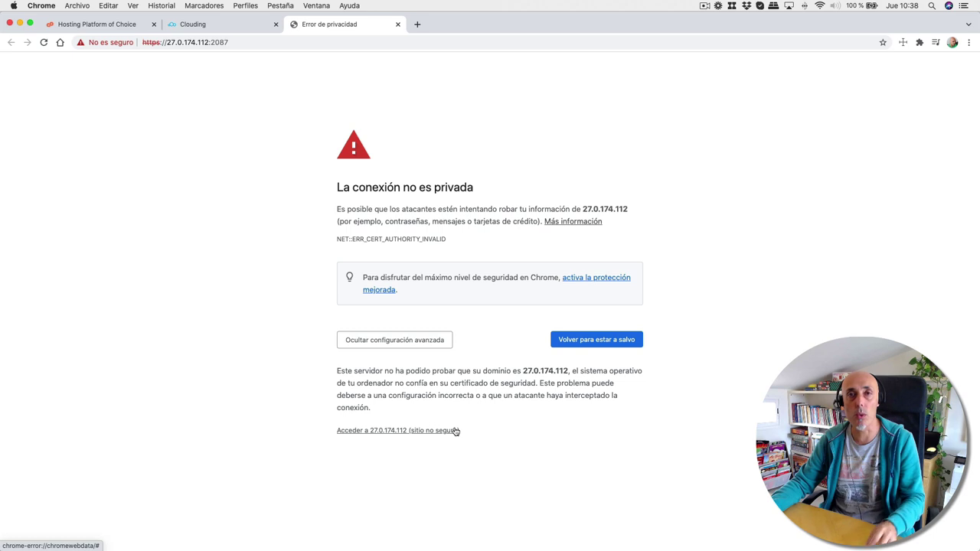
pyautogui.click(387, 431)
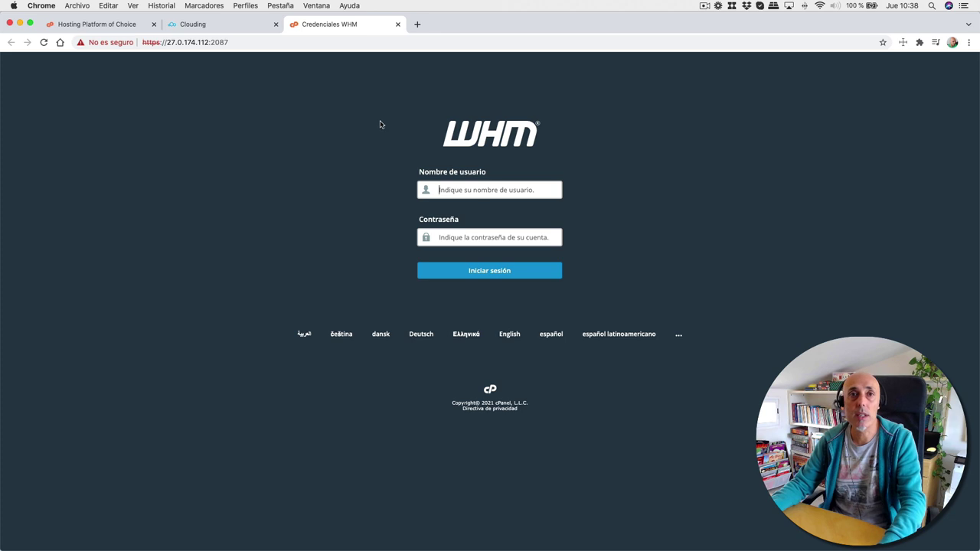
pyautogui.write('root')
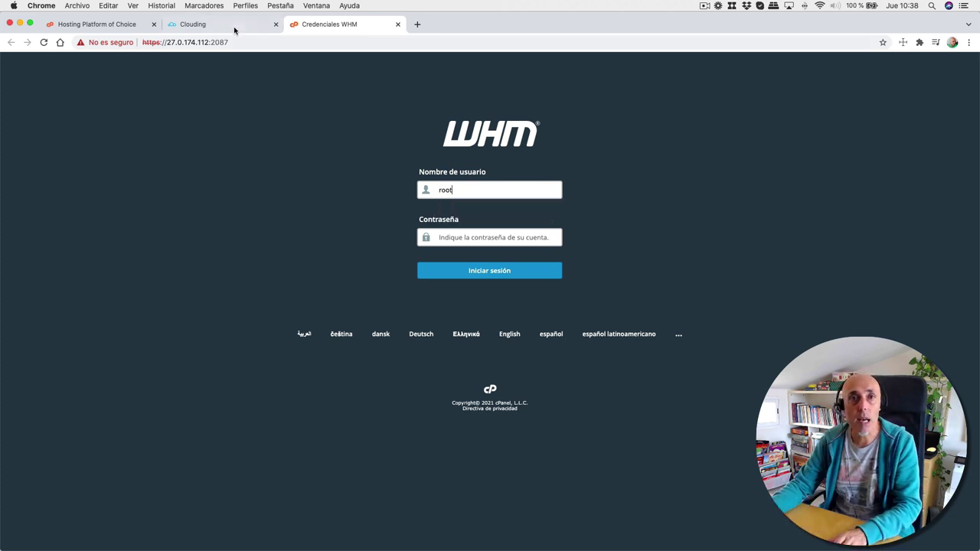
pyautogui.click(205, 29)
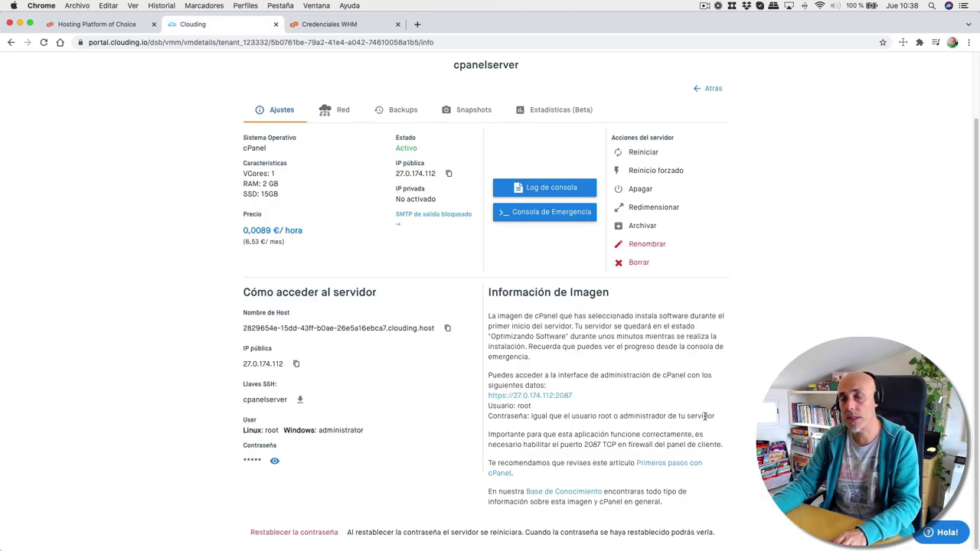
pyautogui.click(274, 461)
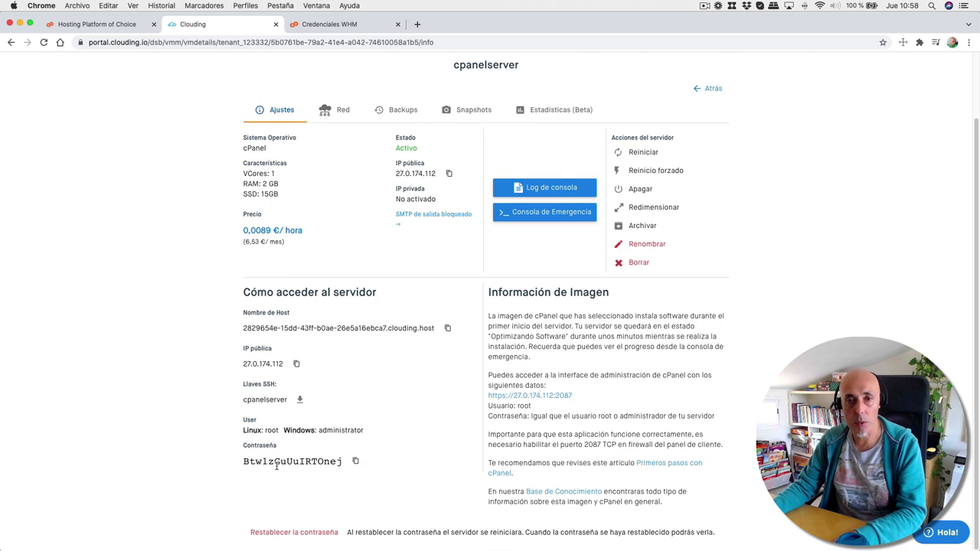
pyautogui.click(356, 461)
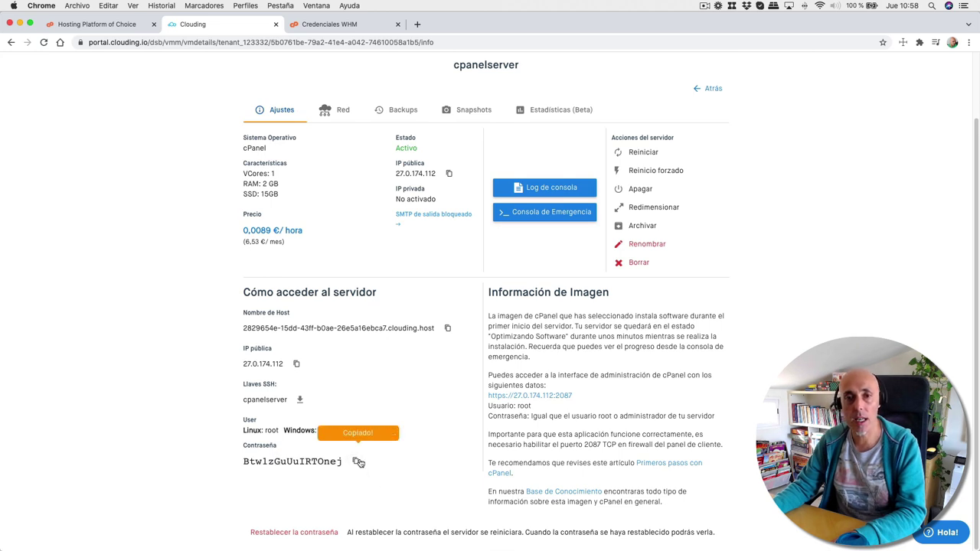
pyautogui.click(318, 25)
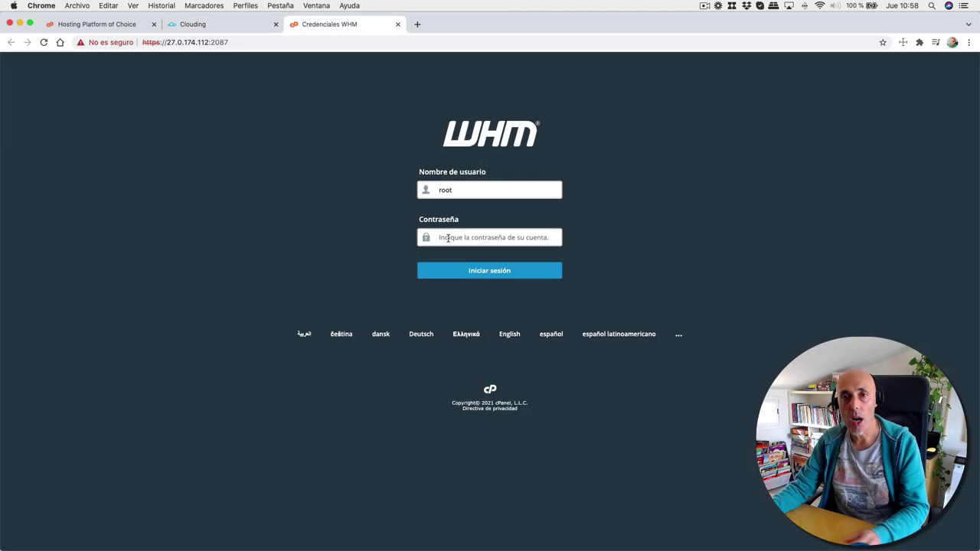
pyautogui.click(444, 238)
pyautogui.press('super+v')
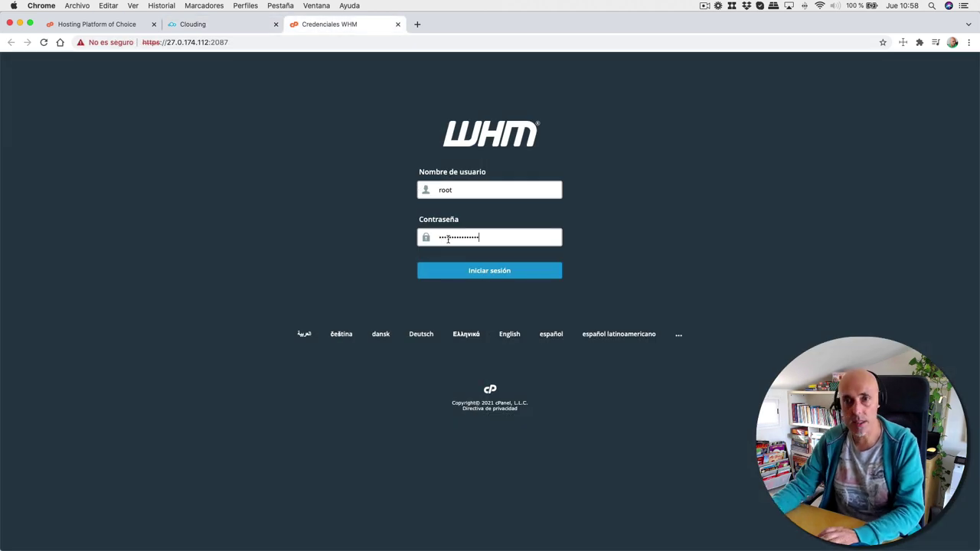
pyautogui.click(470, 271)
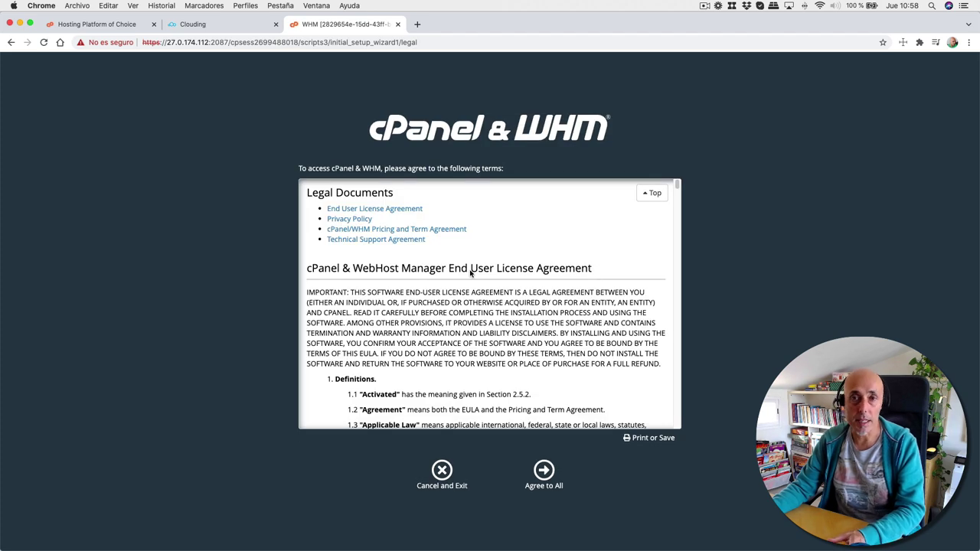
# - Agree to all of WHM's legal documents to reach the free trial activation page
pyautogui.click(545, 475)
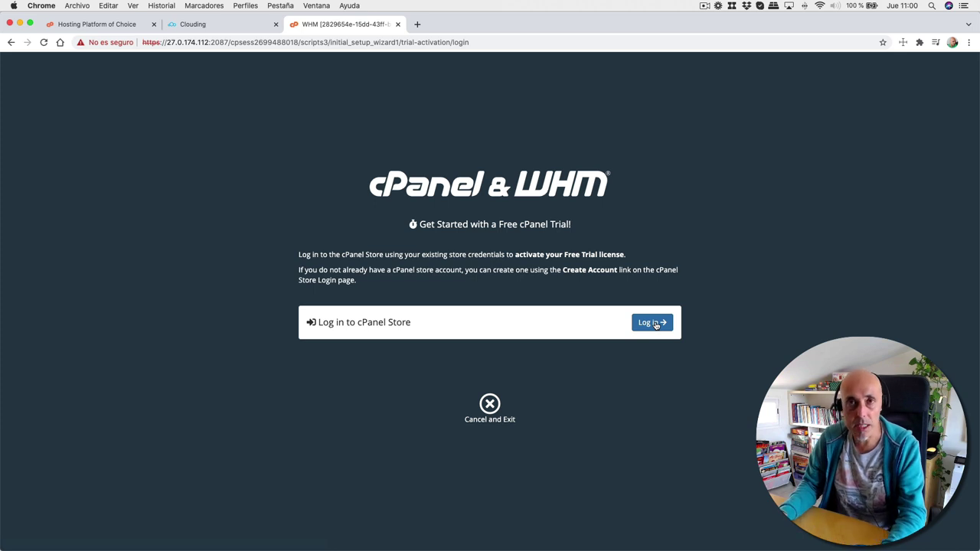
# - Create a new cPanel Store customer account with the e-mail address and accepted Terms of Use
pyautogui.click(652, 322)
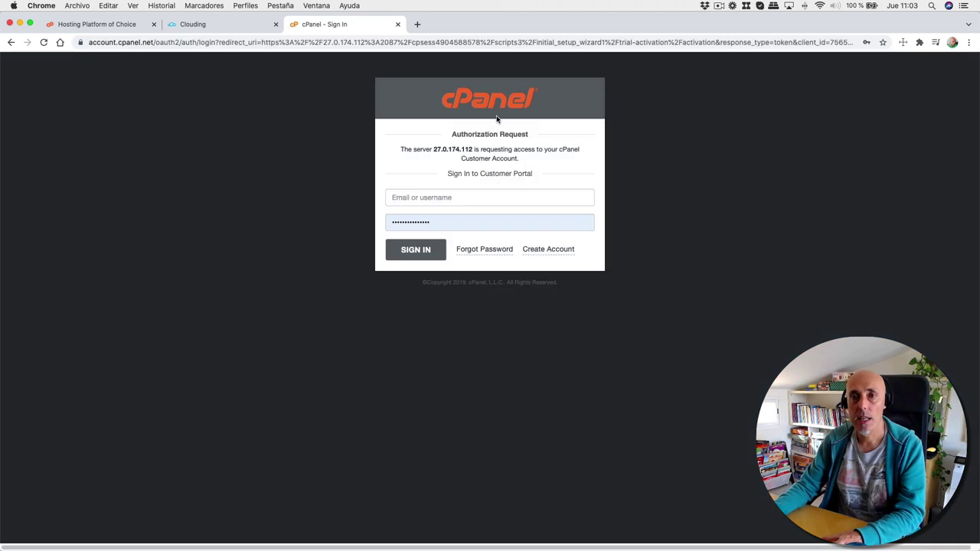
pyautogui.click(558, 255)
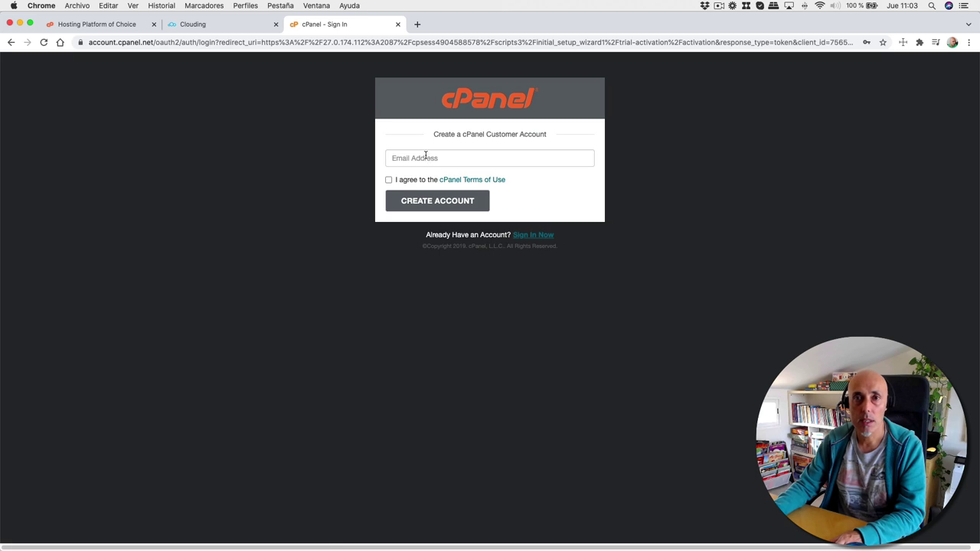
pyautogui.click(426, 156)
pyautogui.click(435, 181)
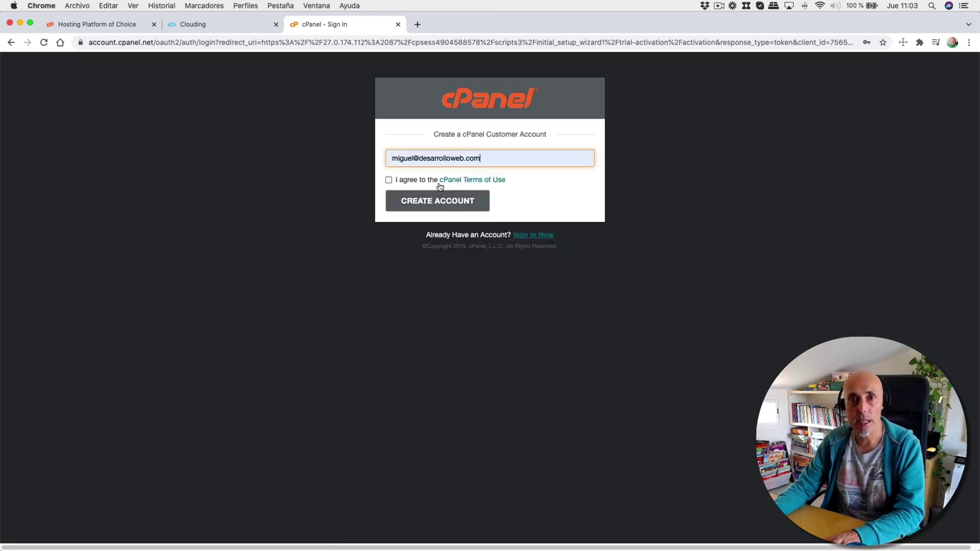
pyautogui.click(389, 180)
pyautogui.click(446, 200)
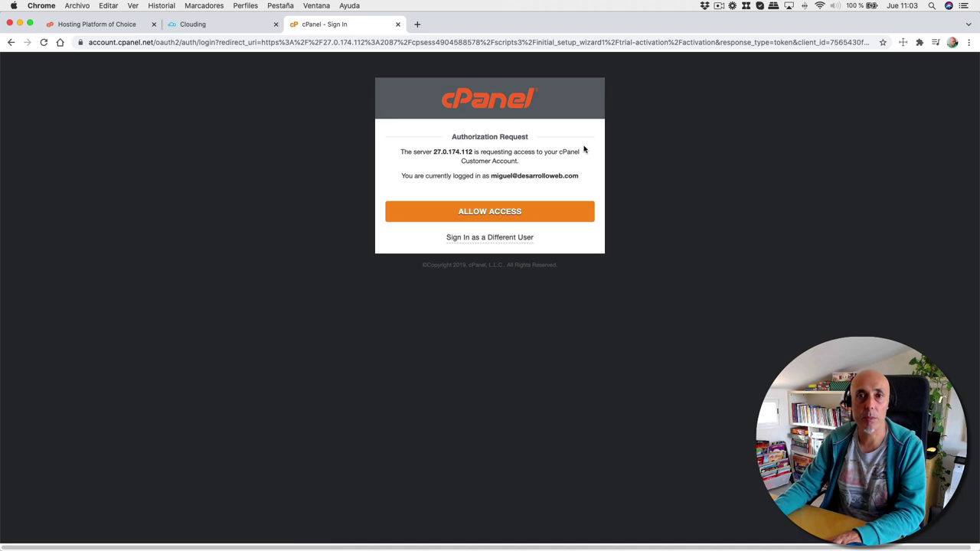
# - Allow the server access to the account and verify the e-mail with the emailed code
pyautogui.click(472, 216)
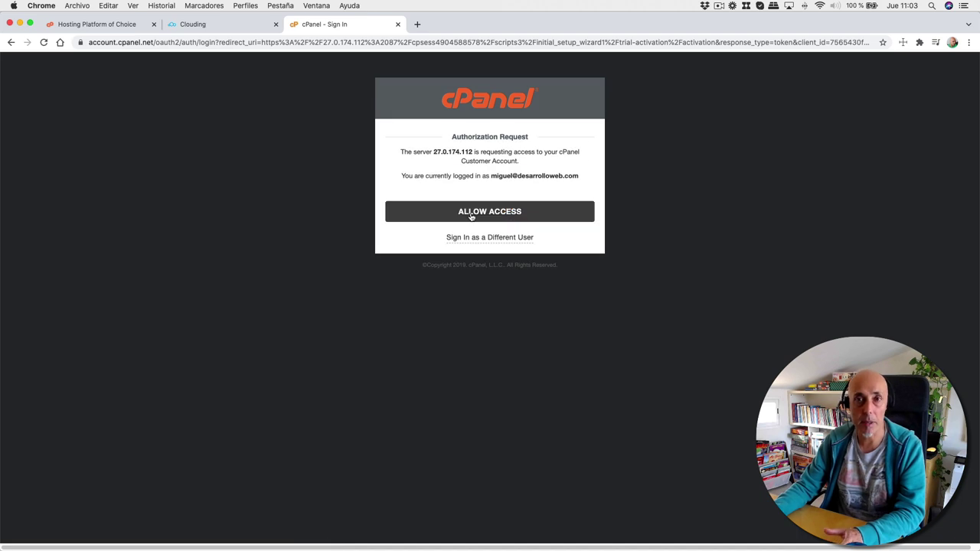
pyautogui.click(472, 216)
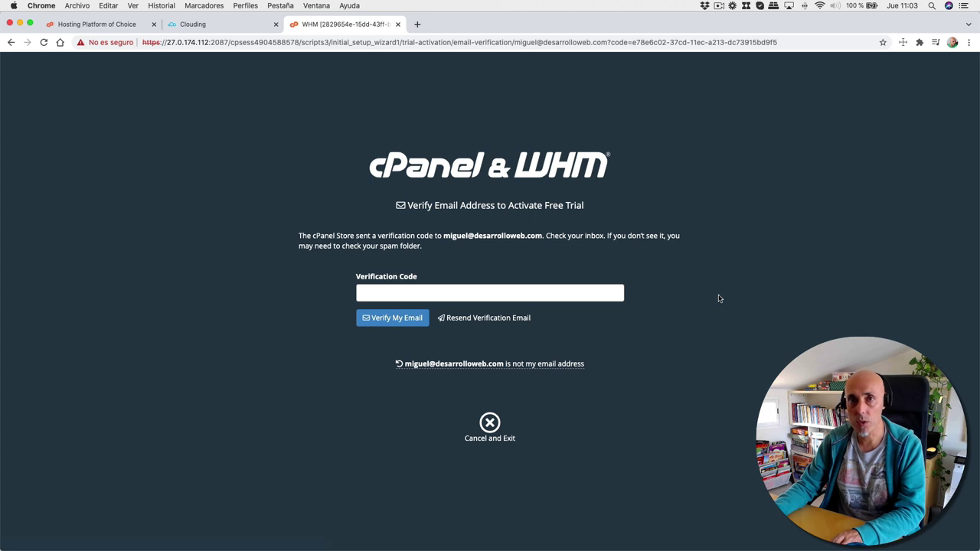
pyautogui.click(417, 24)
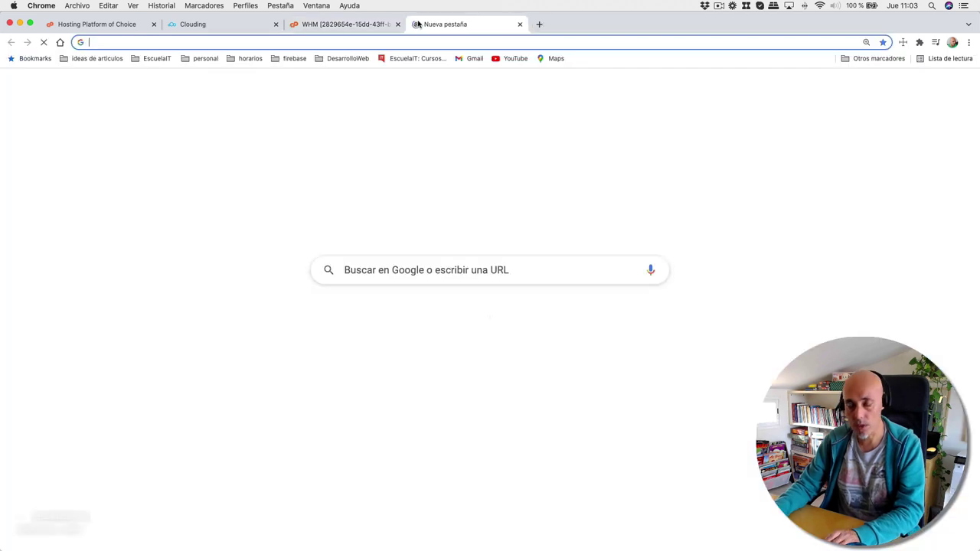
pyautogui.press('super+w')
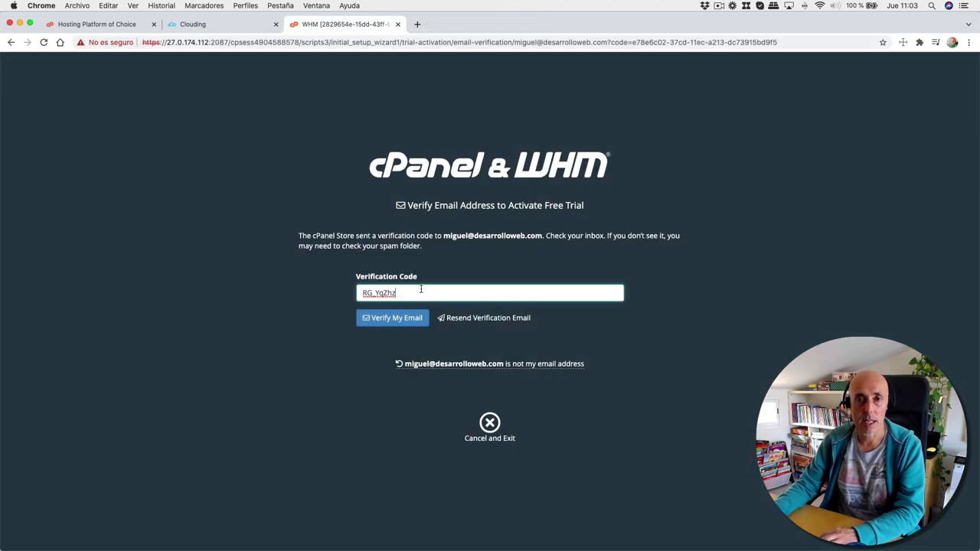
pyautogui.click(398, 320)
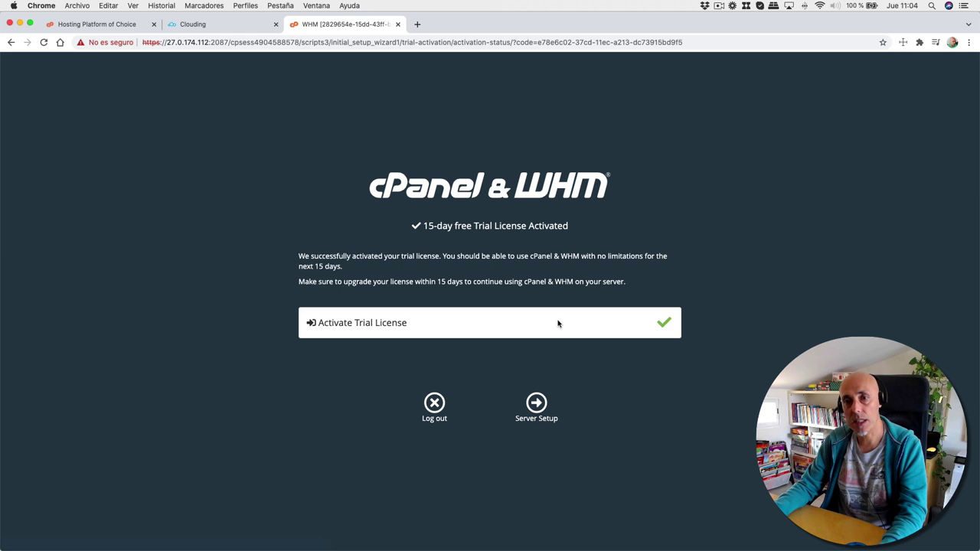
# - Fill in the contact e-mail, keep nameservers ns1.clouding.host and ns2.clouding.host, and finish setup
pyautogui.click(546, 411)
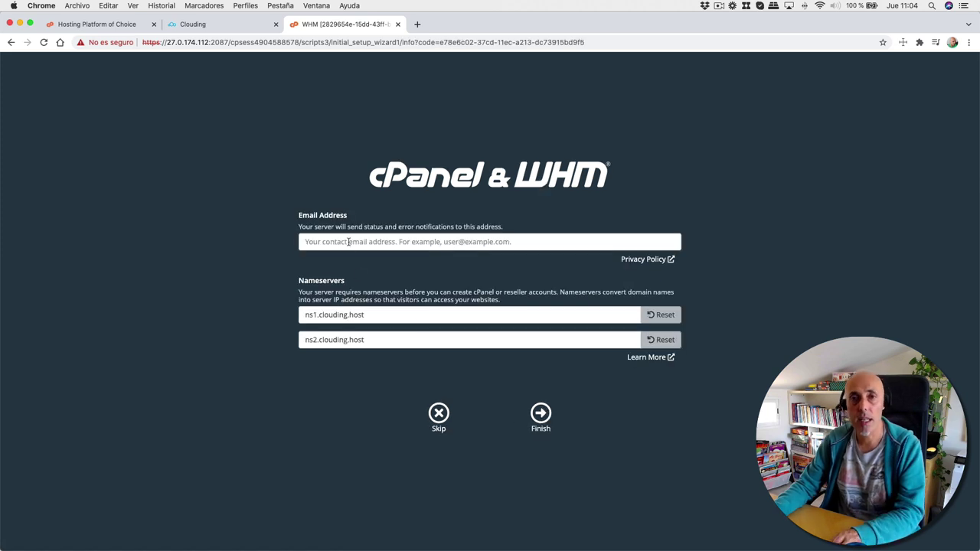
pyautogui.click(350, 241)
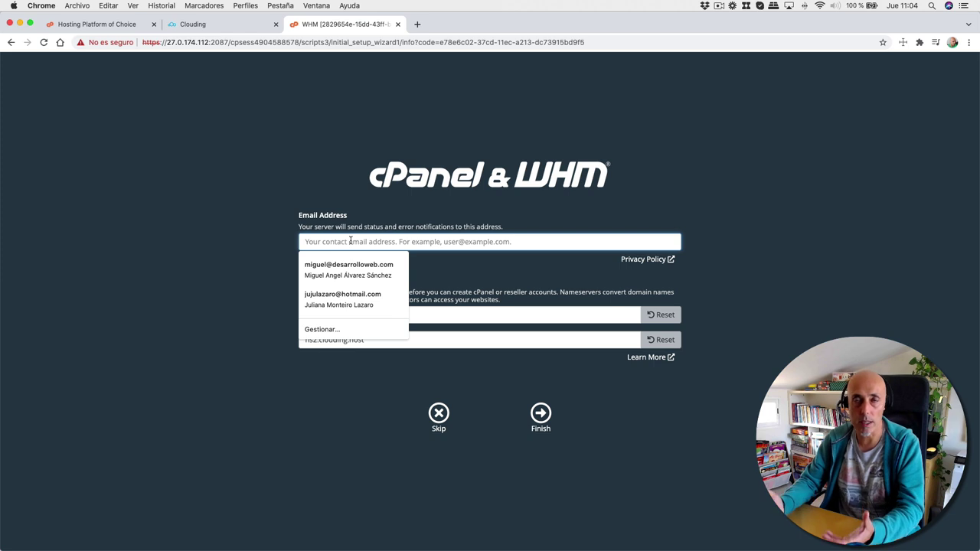
pyautogui.click(348, 268)
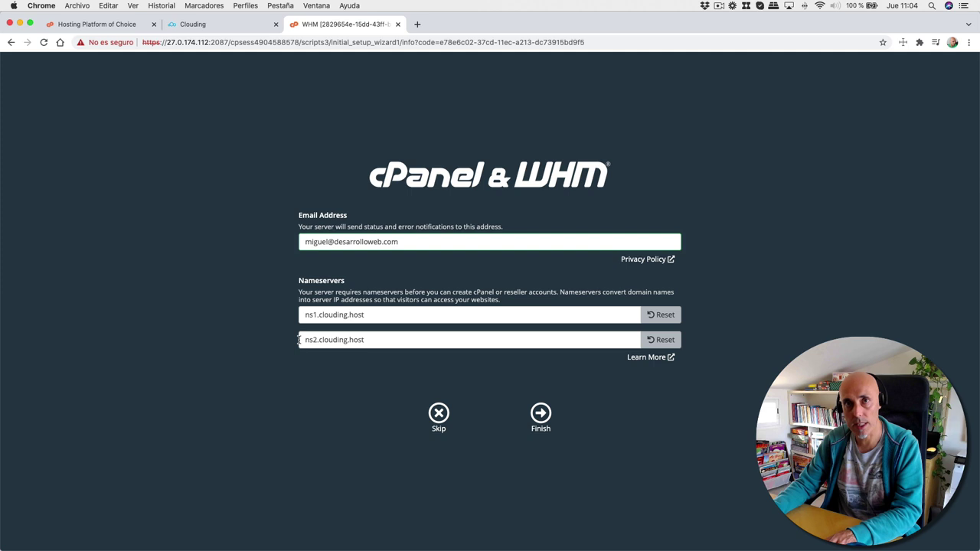
pyautogui.tripleClick(375, 317)
pyautogui.click(368, 339)
pyautogui.moveTo(368, 339); pyautogui.dragTo(291, 339)
pyautogui.click(661, 429)
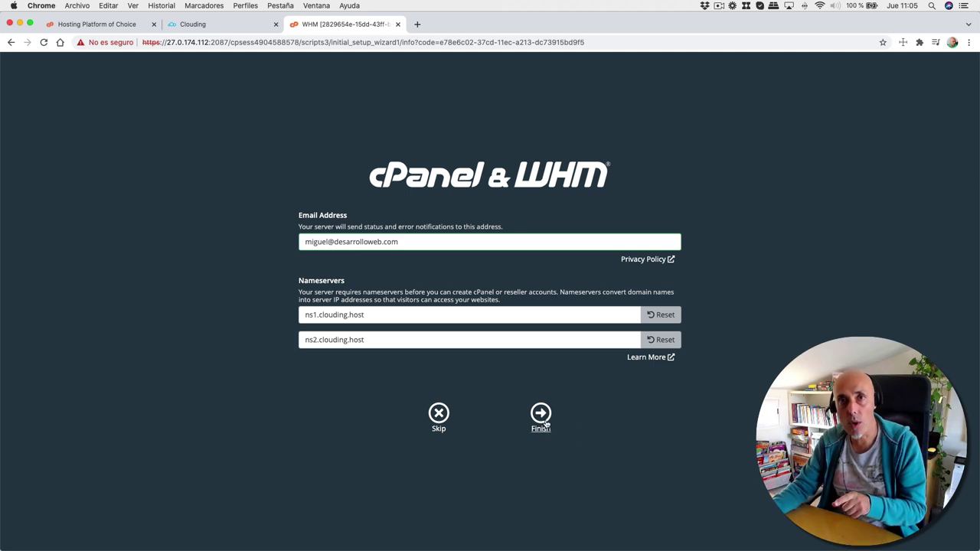
pyautogui.click(542, 417)
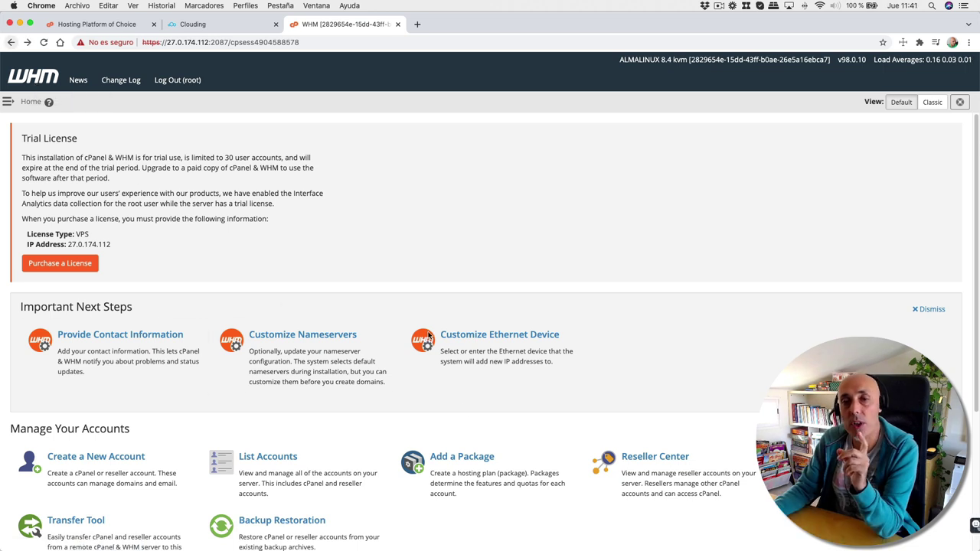
# - Start a new hosting package named 'Basico'
pyautogui.click(470, 465)
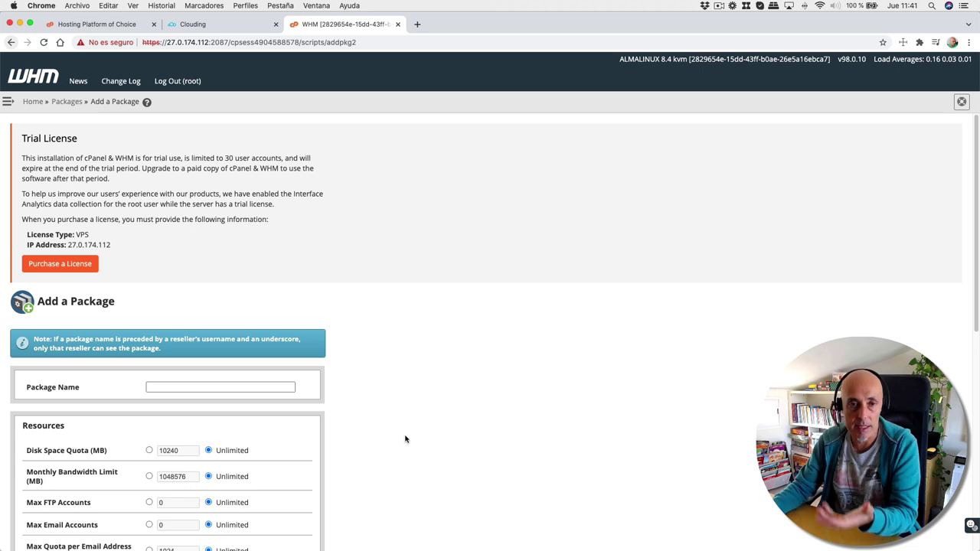
pyautogui.click(194, 383)
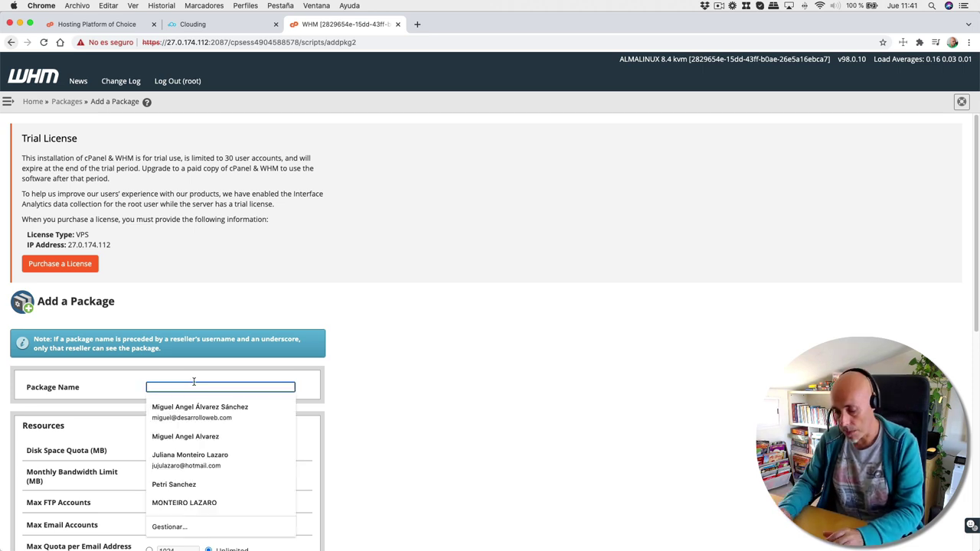
pyautogui.write('basico')
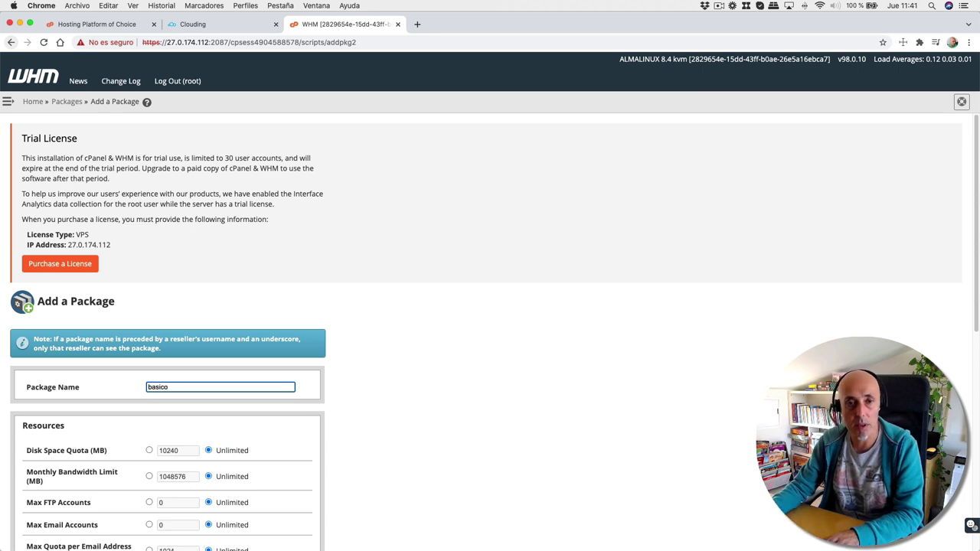
pyautogui.scroll(-2, 490, 322)
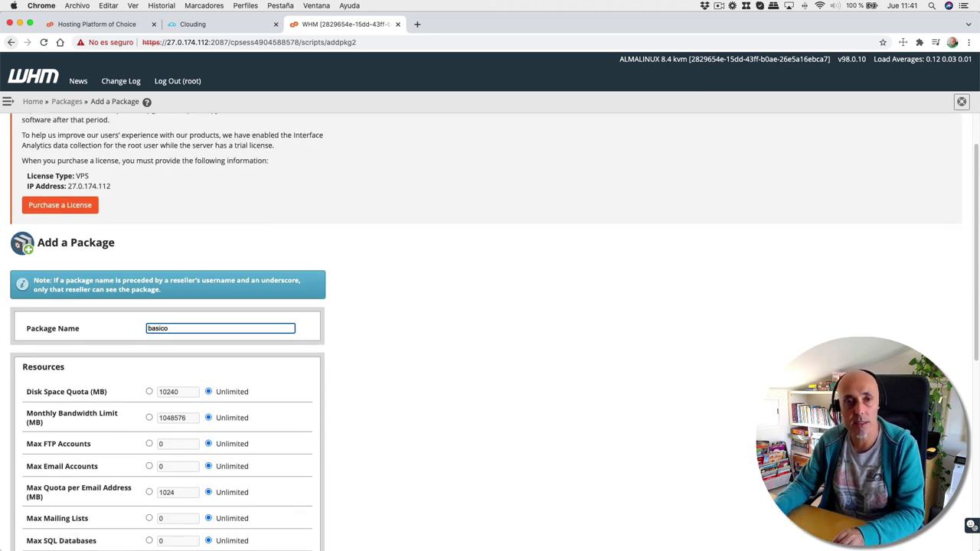
pyautogui.press('BackSpace')
pyautogui.write('B')
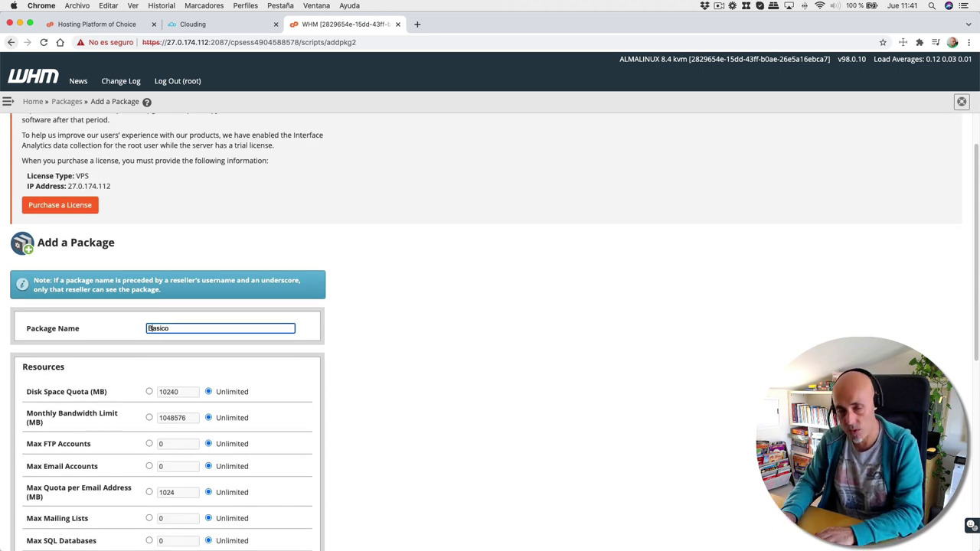
pyautogui.scroll(-2, 202, 403)
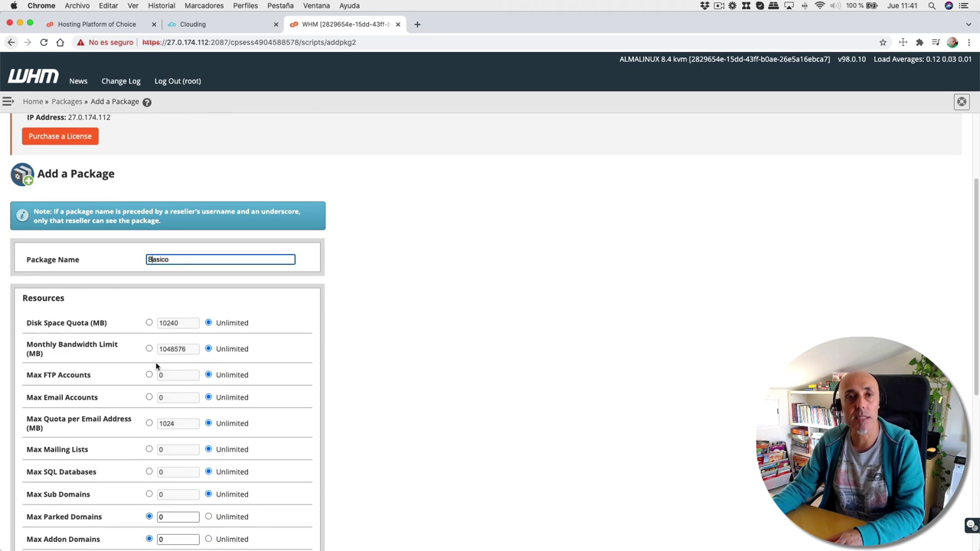
# - Limit the package to 10240 MB disk, 1048576 MB bandwidth and 1 FTP account
pyautogui.click(149, 323)
pyautogui.click(149, 348)
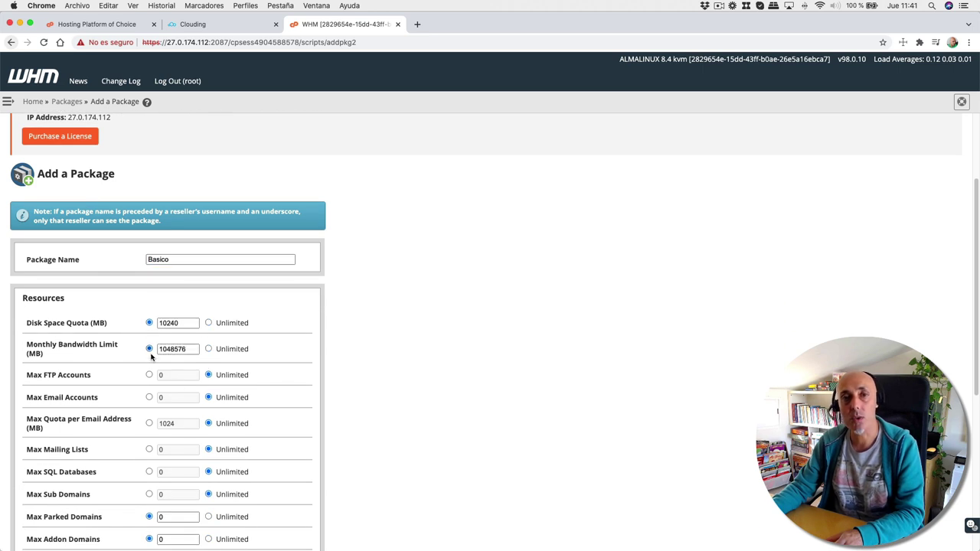
pyautogui.scroll(-2, 159, 434)
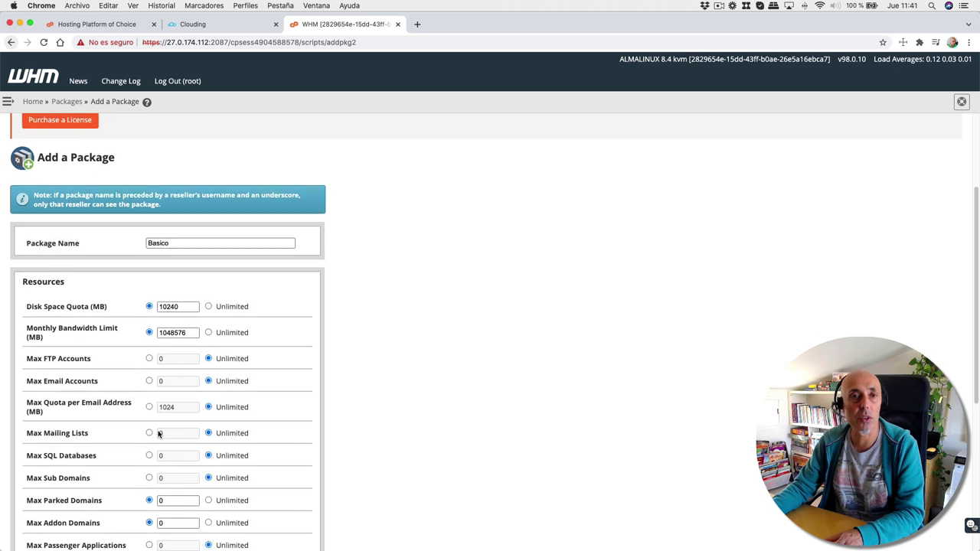
pyautogui.scroll(-1, 158, 435)
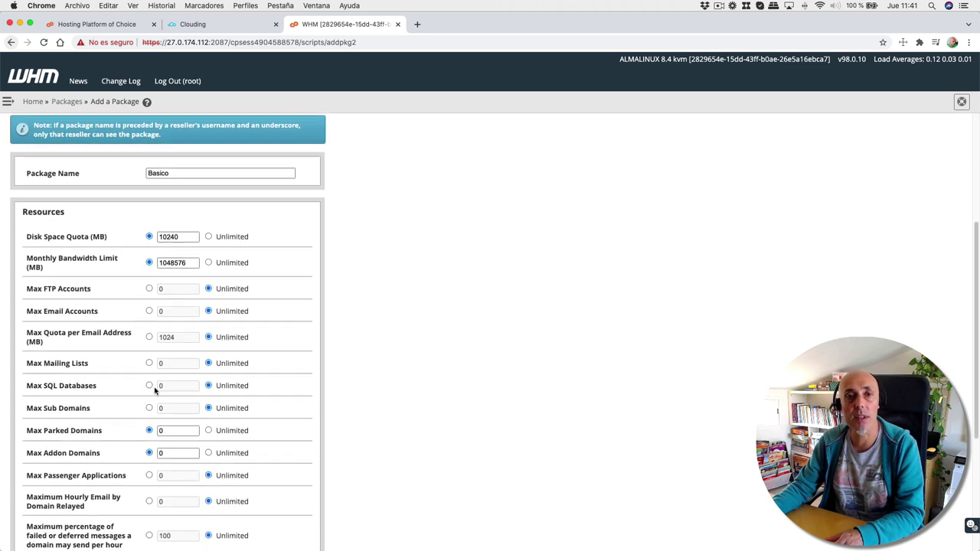
pyautogui.click(149, 287)
pyautogui.write('1')
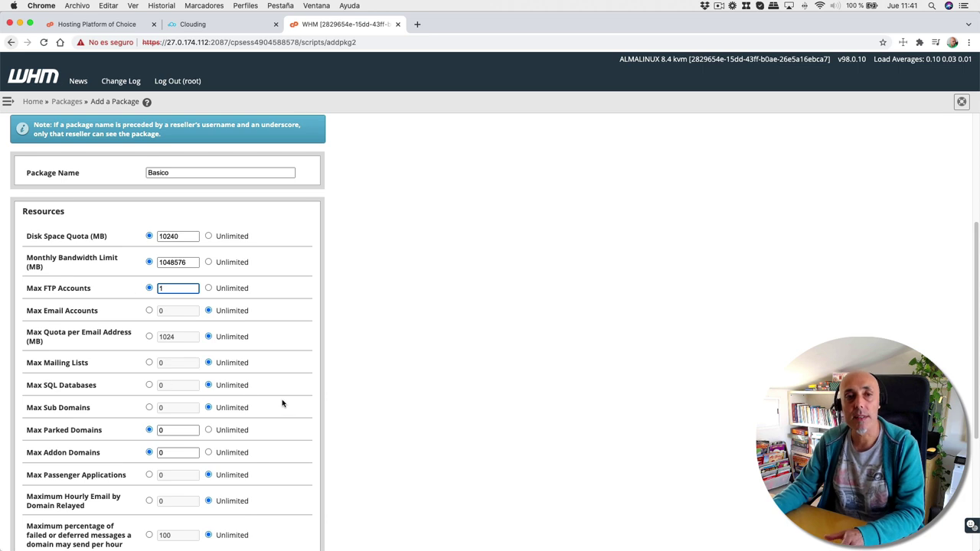
pyautogui.scroll(-1, 289, 400)
pyautogui.scroll(-2, 289, 401)
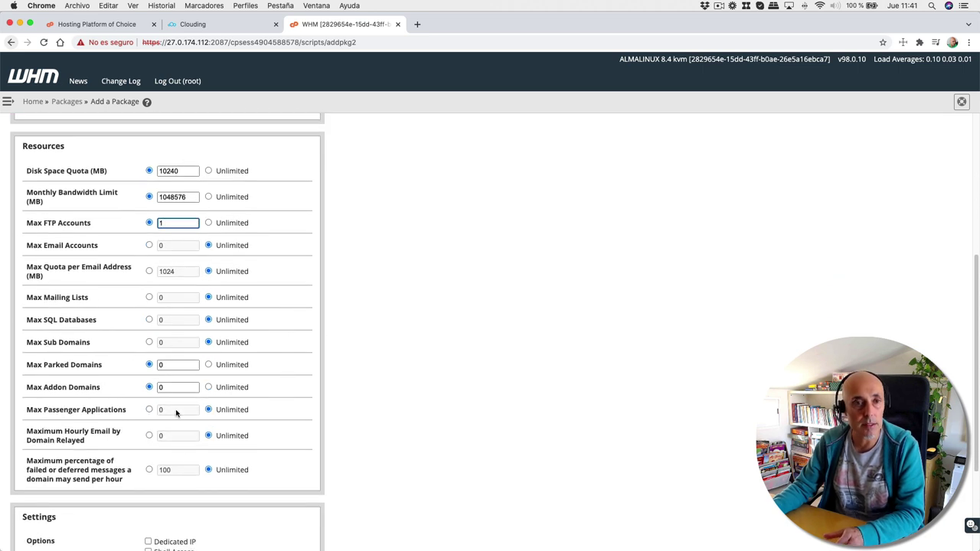
# - Allow 1 SQL database, keep the English locale, and add the Basico package
pyautogui.tripleClick(161, 320)
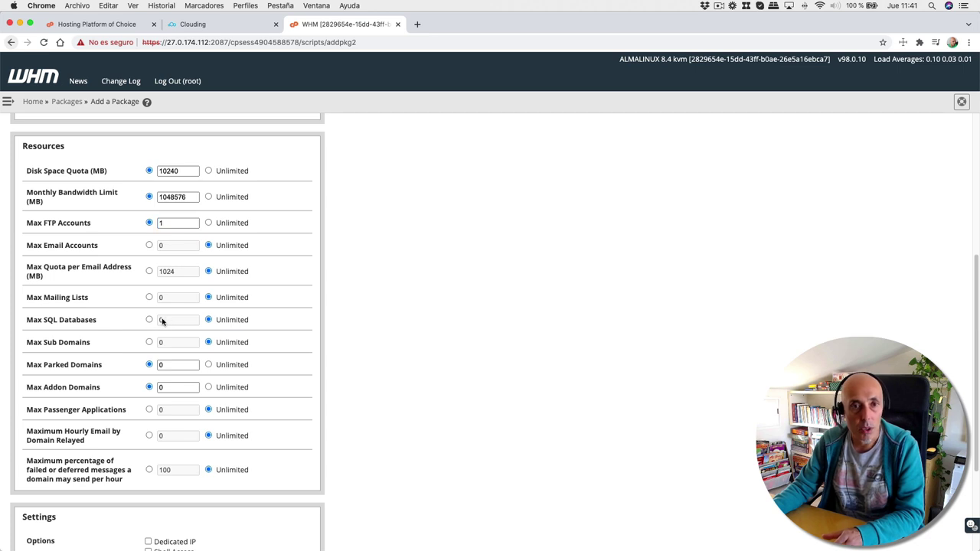
pyautogui.click(173, 320)
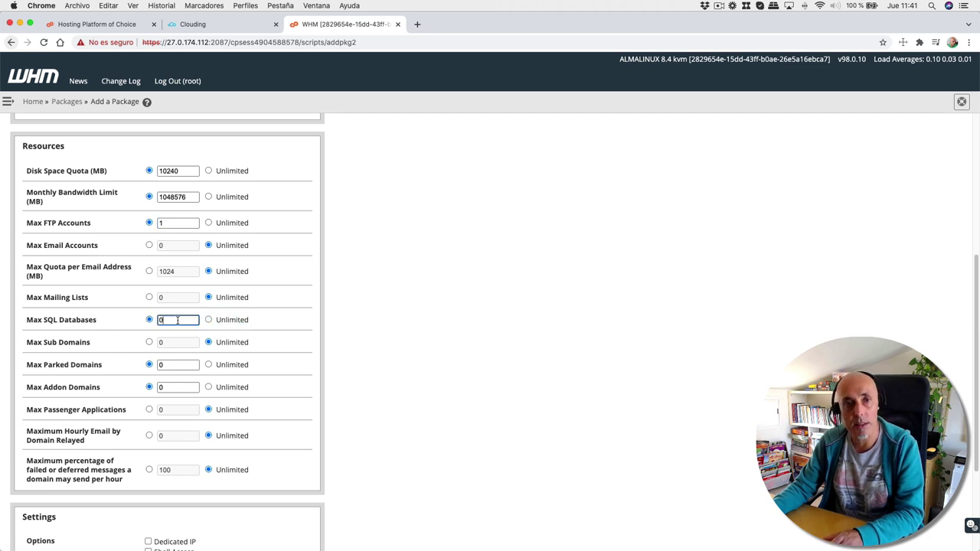
pyautogui.write('1')
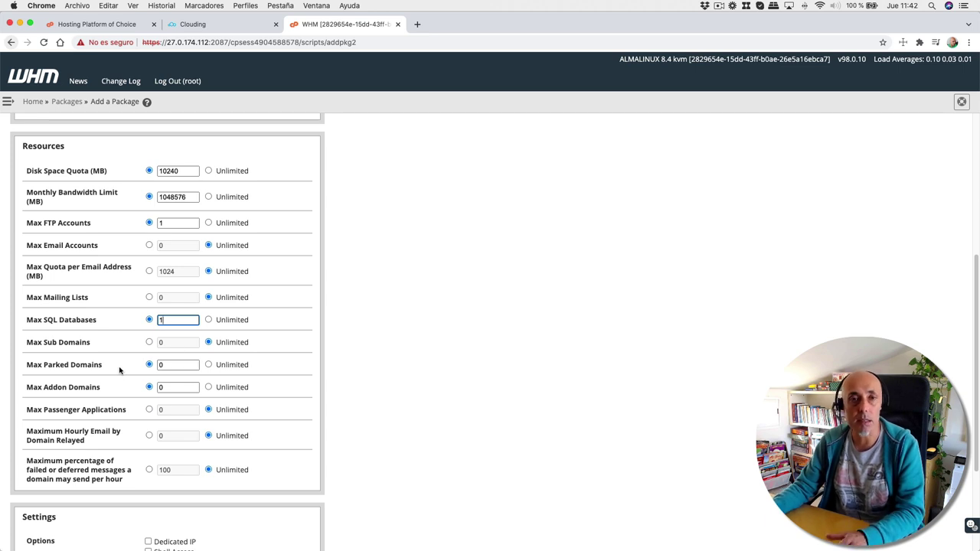
pyautogui.scroll(-5, 119, 370)
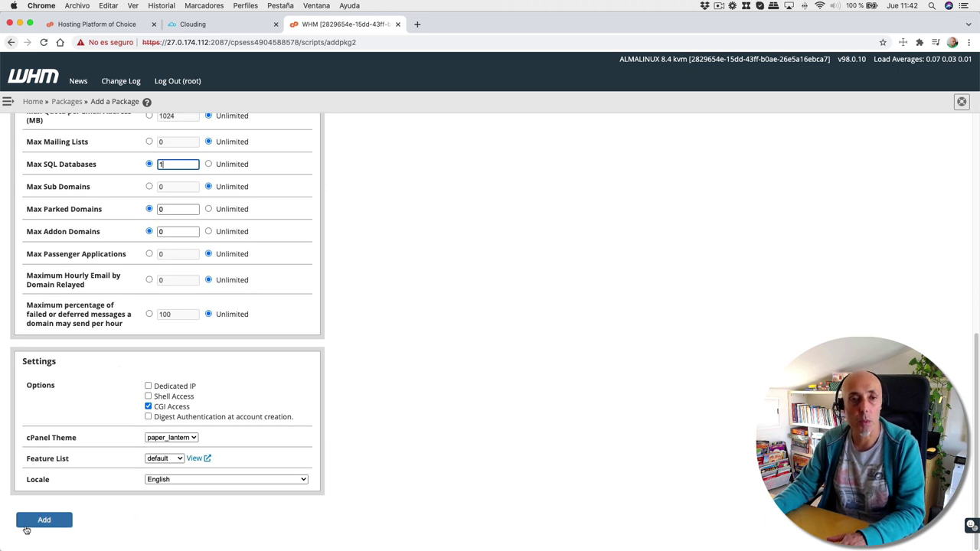
pyautogui.click(166, 481)
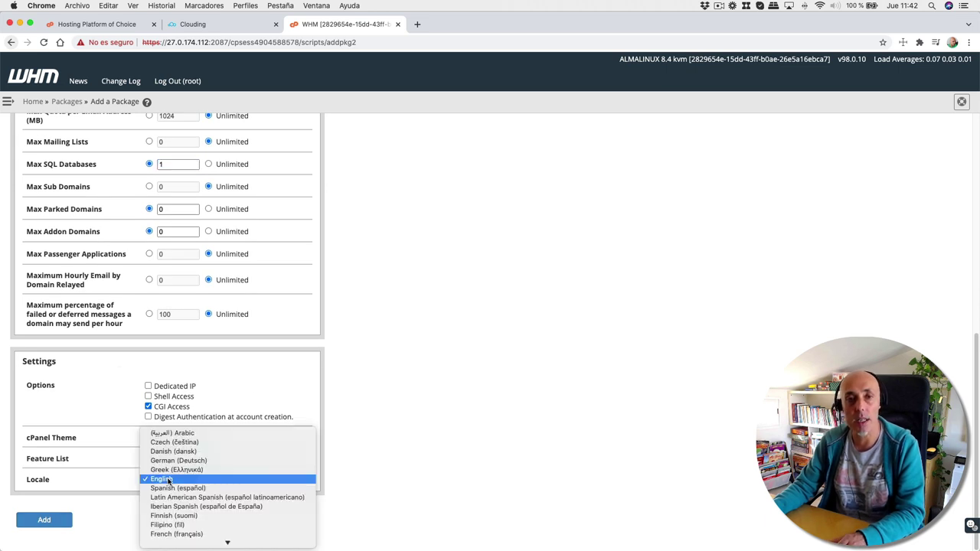
pyautogui.click(90, 527)
pyautogui.click(45, 520)
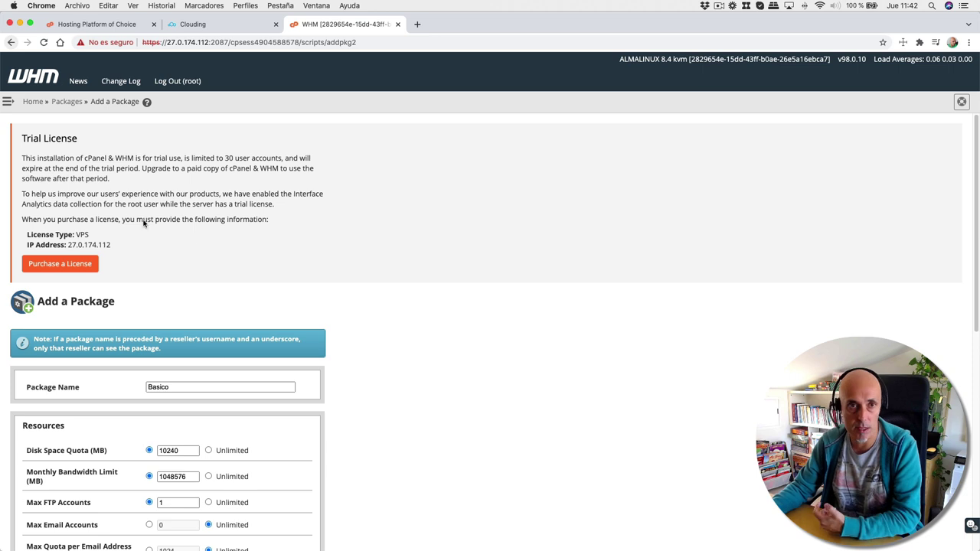
# - Begin a new account with domain superwp.desarrolloweb.com and the auto-filled username superwpdesarroll
pyautogui.click(36, 102)
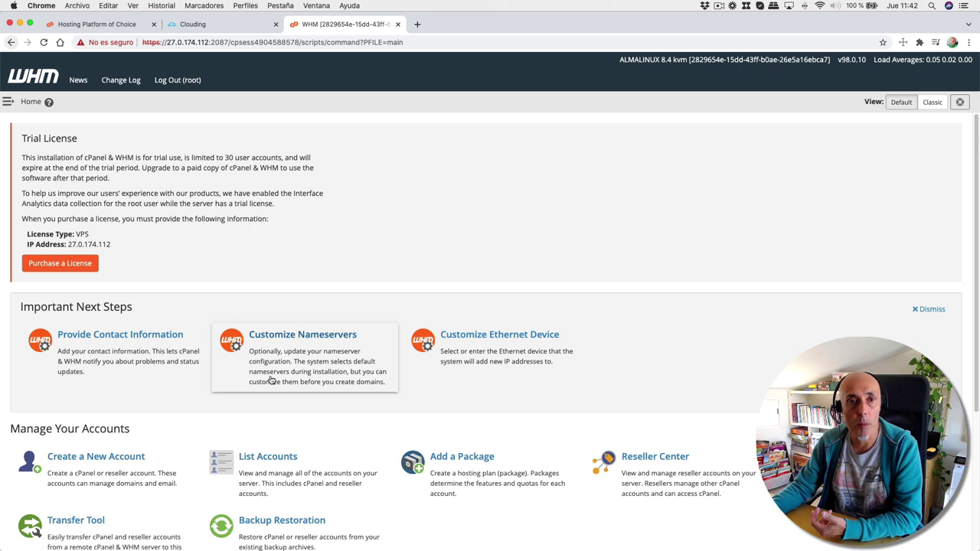
pyautogui.click(115, 457)
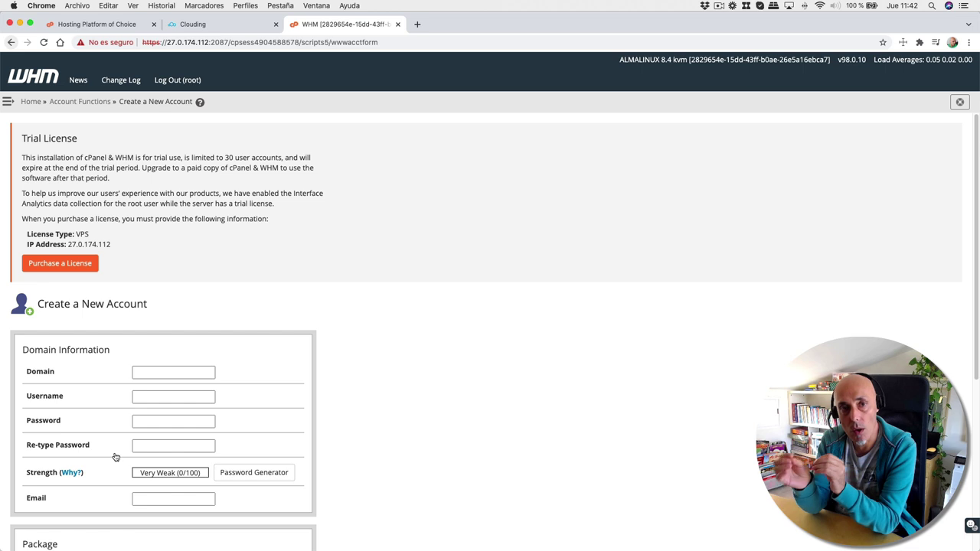
pyautogui.click(147, 369)
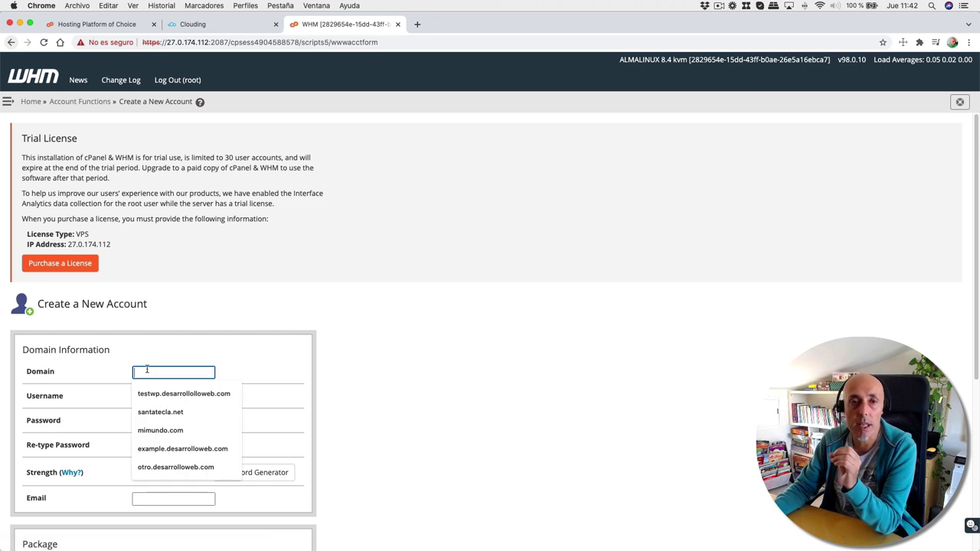
pyautogui.write('superw')
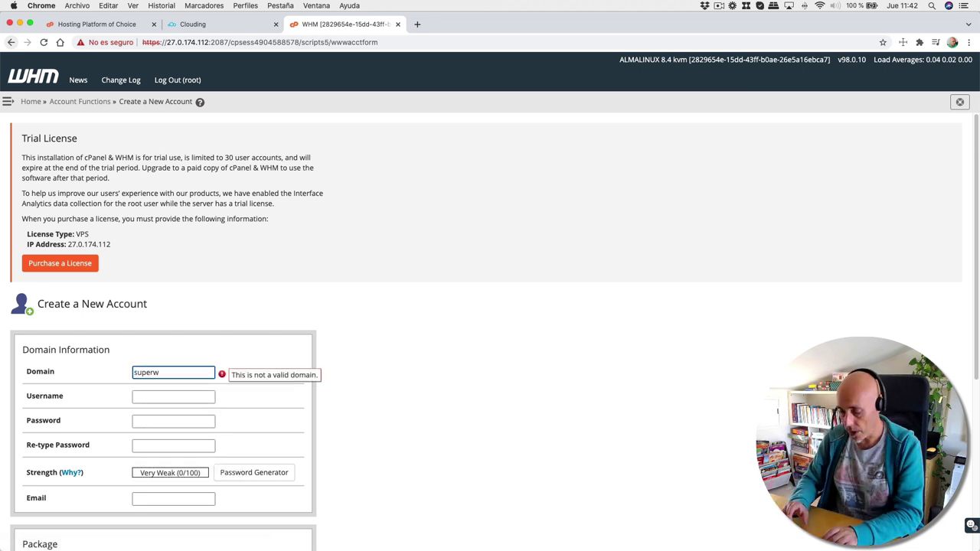
pyautogui.write('p.desa')
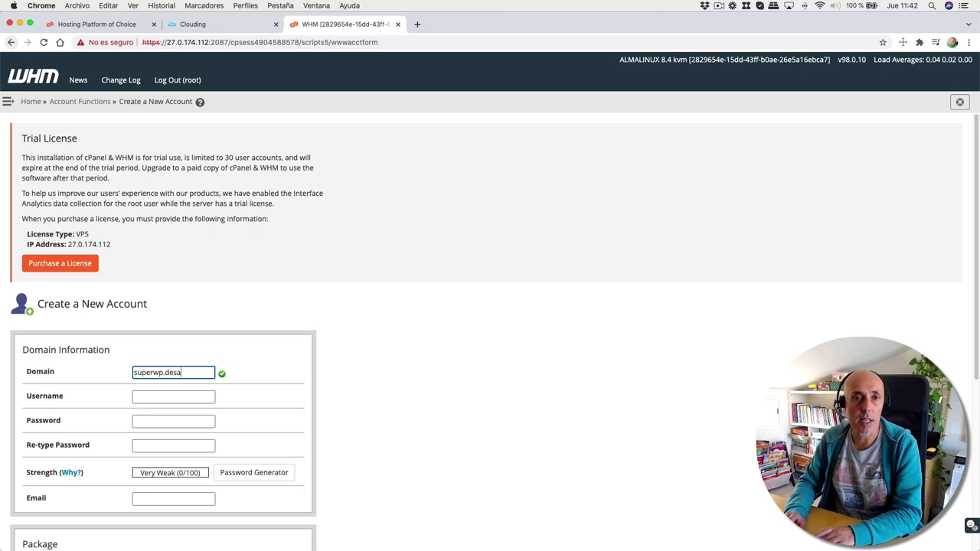
pyautogui.write('rrolloweb.com')
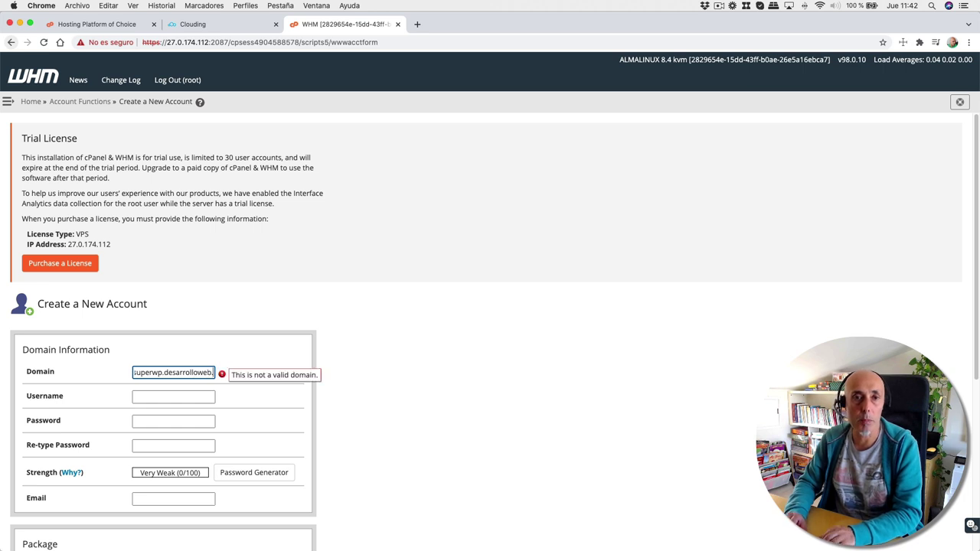
pyautogui.click(165, 395)
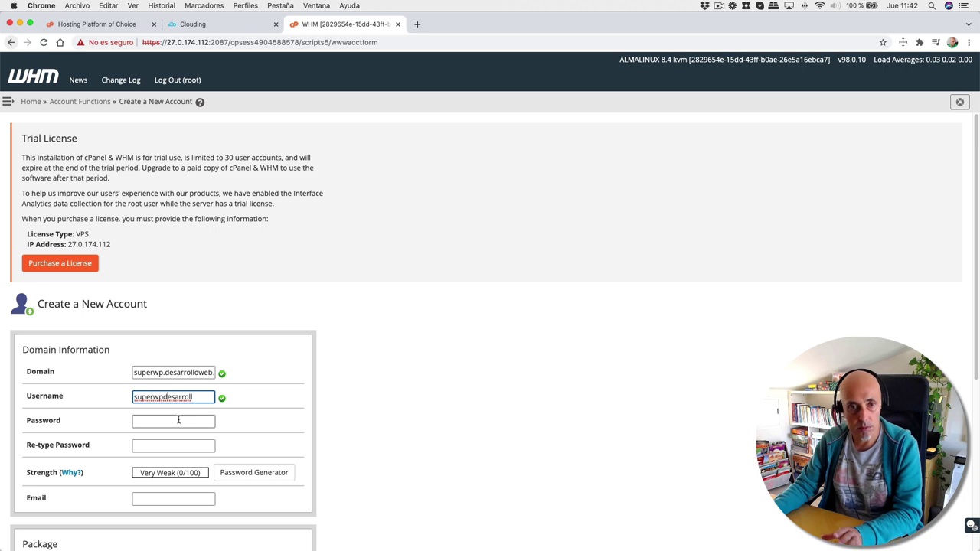
# - Try a password that proves too weak, then empty both password fields
pyautogui.click(162, 422)
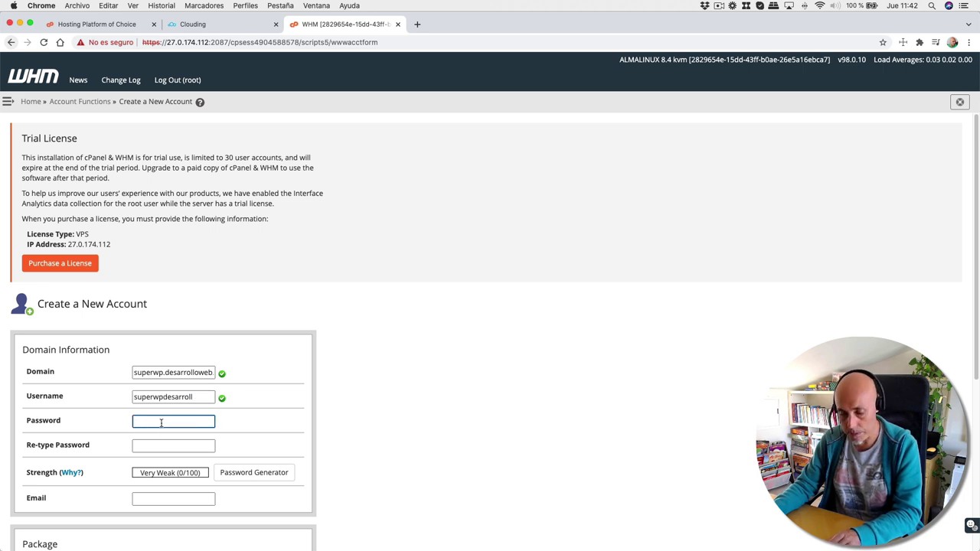
pyautogui.write('•••••')
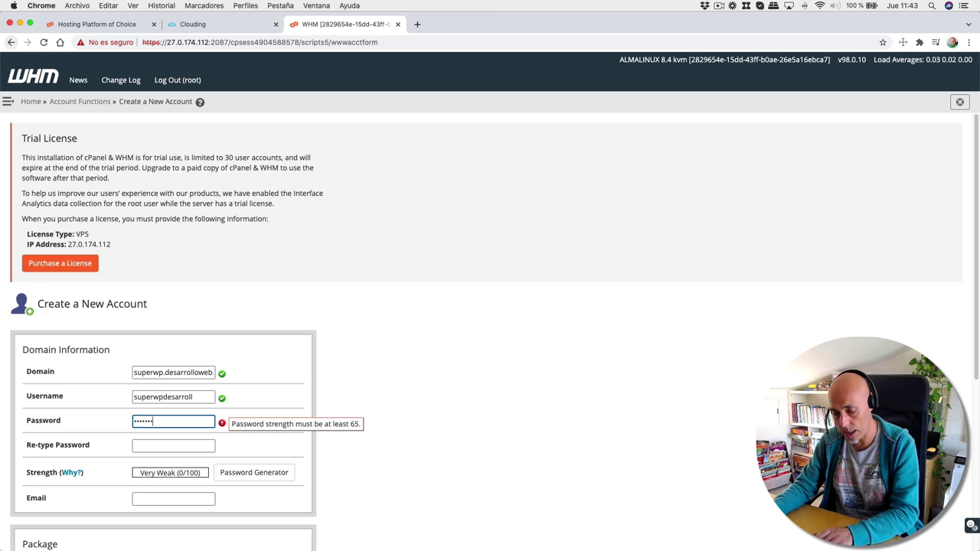
pyautogui.click(150, 444)
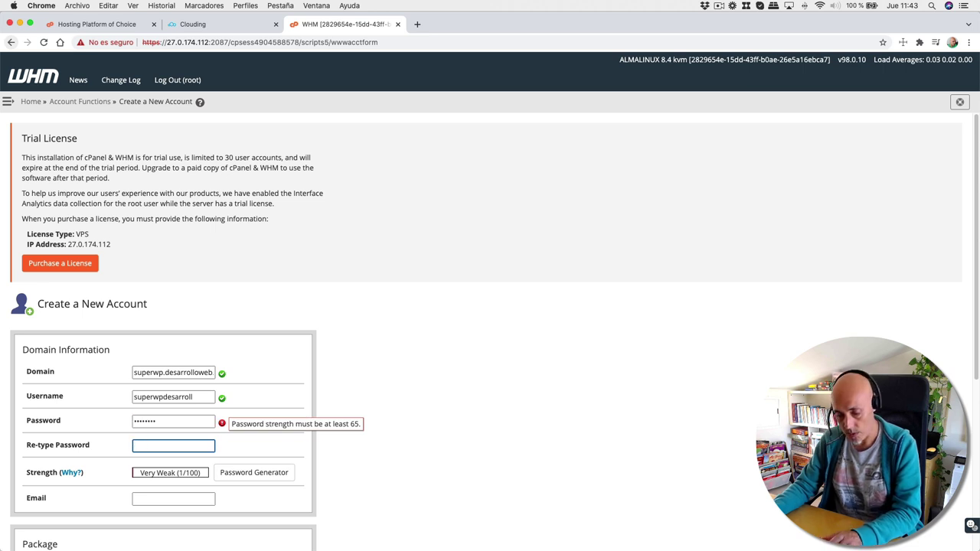
pyautogui.write('•••')
pyautogui.hotkey('shift', 'Tab')
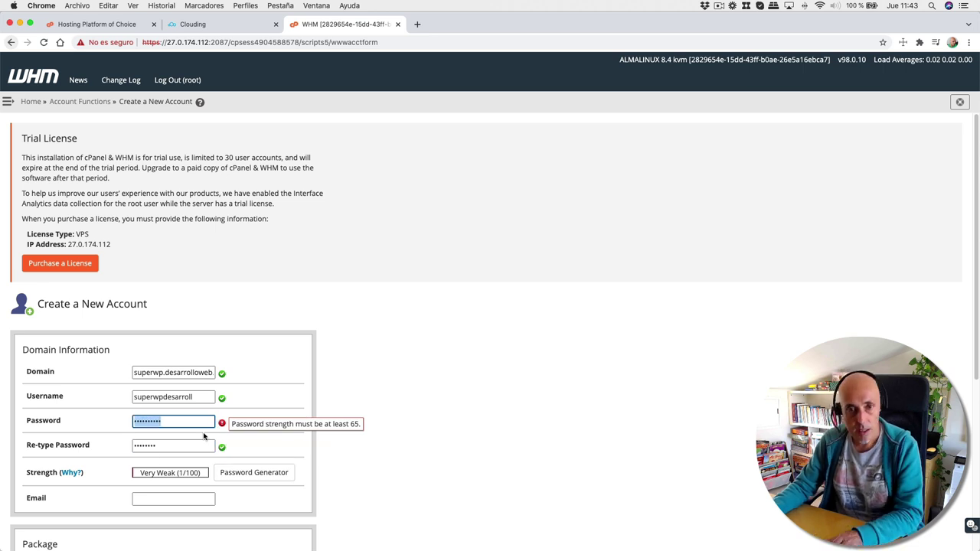
pyautogui.press('BackSpace')
pyautogui.press('Tab')
pyautogui.press('BackSpace')
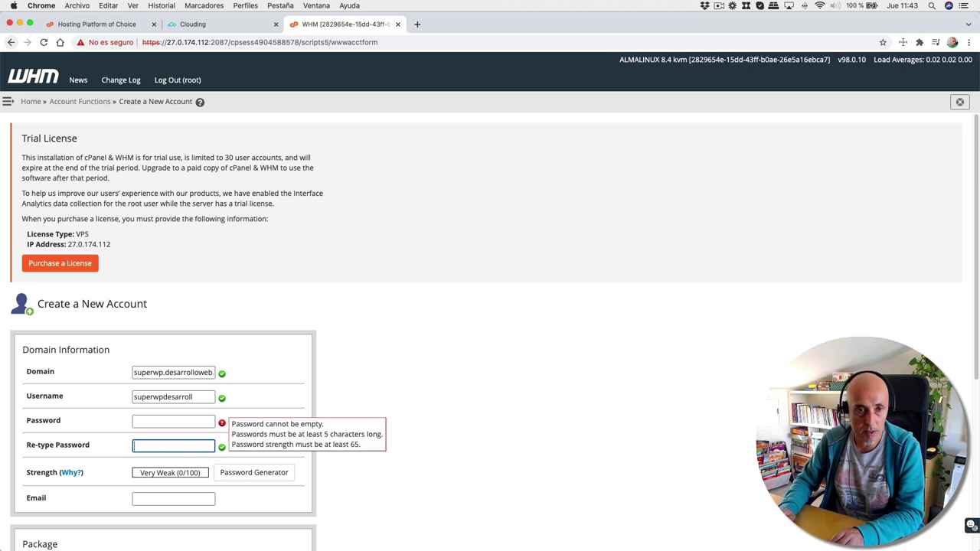
# - Apply a Very Strong generated password to the new account
pyautogui.click(281, 476)
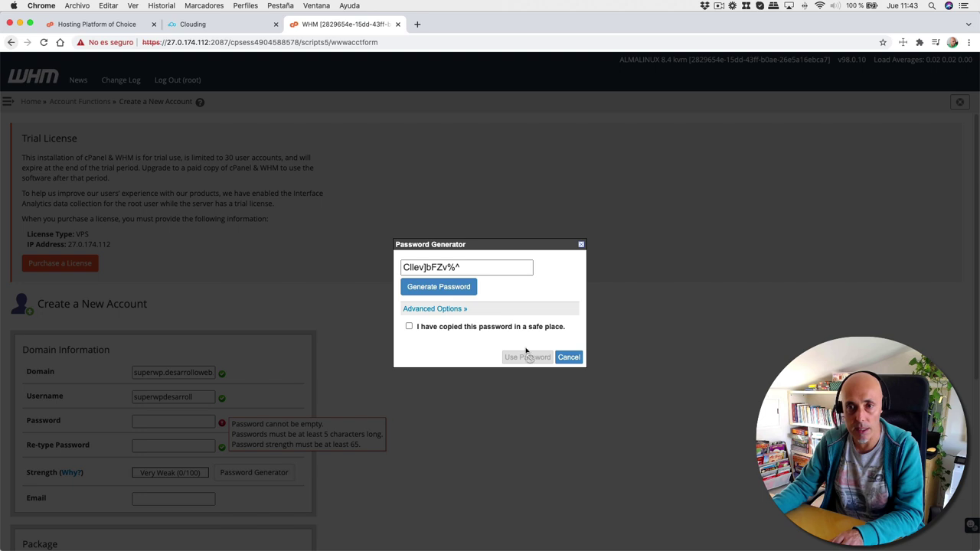
pyautogui.click(409, 327)
pyautogui.click(527, 357)
pyautogui.scroll(-2, 311, 410)
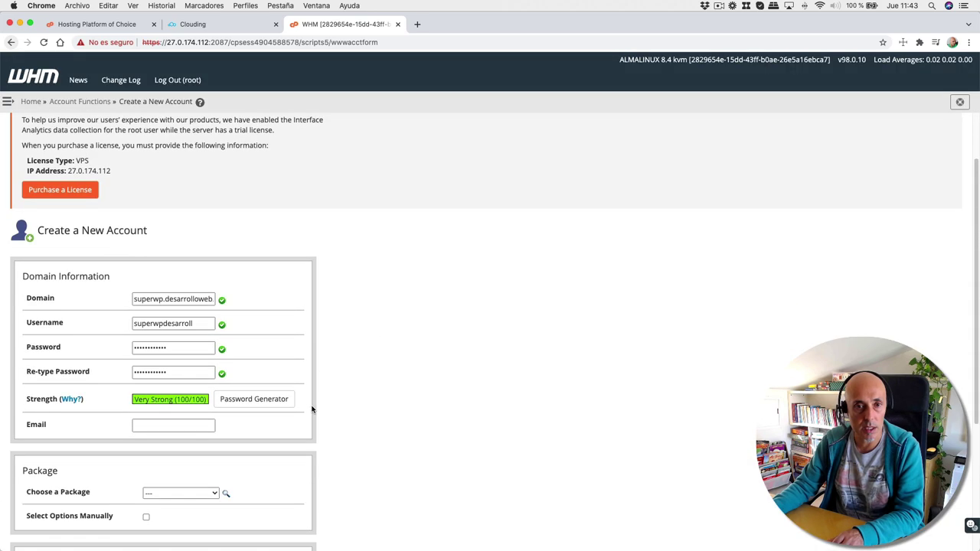
pyautogui.click(230, 400)
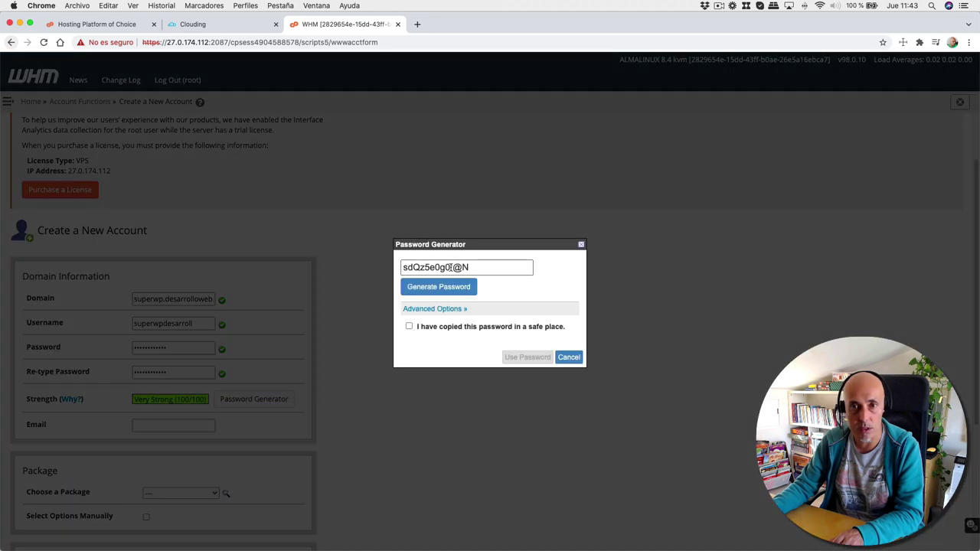
pyautogui.click(450, 268)
pyautogui.click(417, 329)
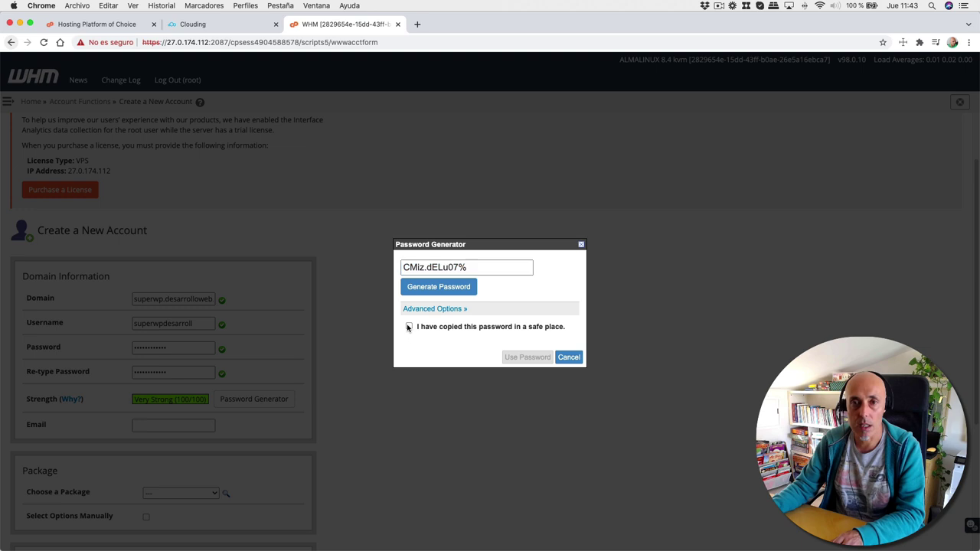
pyautogui.click(526, 358)
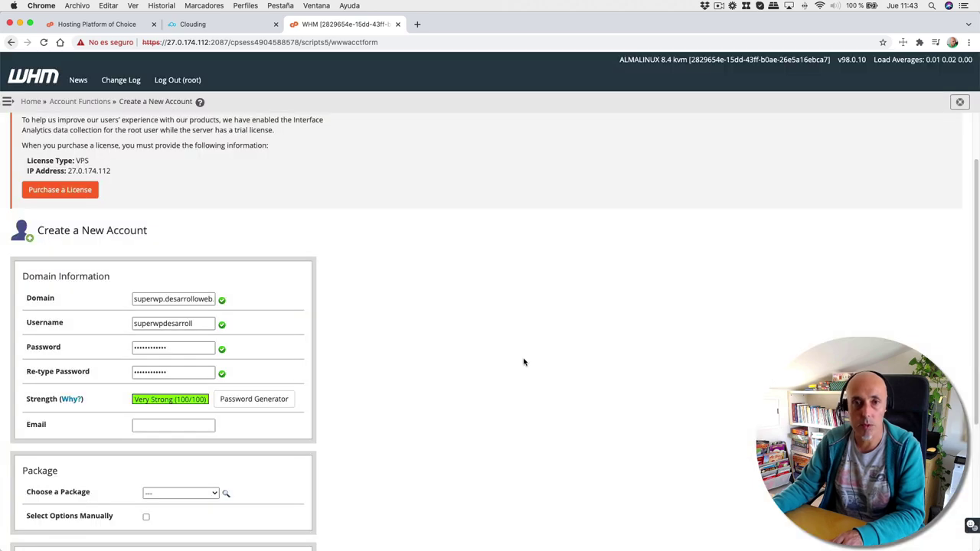
# - Fill in the contact e-mail from autofill and assign the Basico package
pyautogui.click(155, 425)
pyautogui.click(174, 447)
pyautogui.scroll(-4, 412, 413)
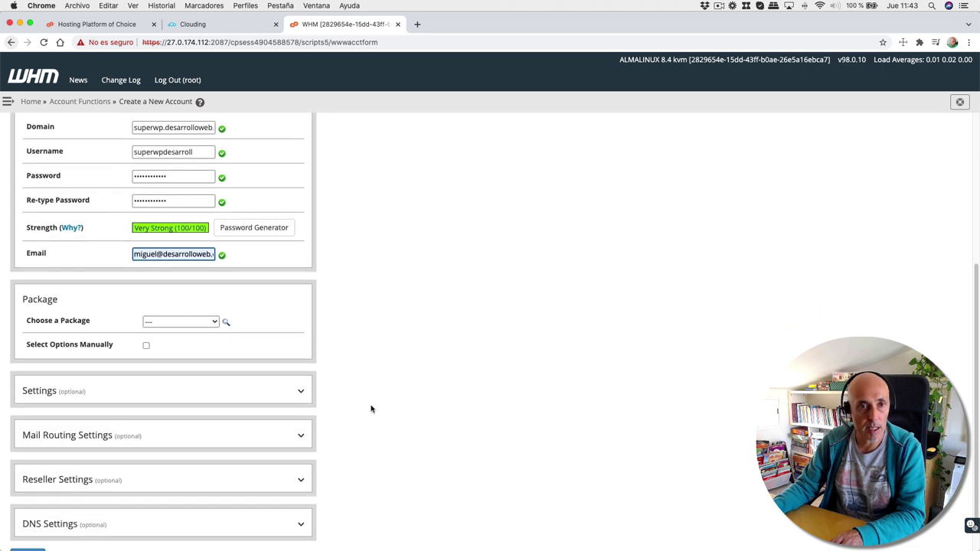
pyautogui.click(208, 312)
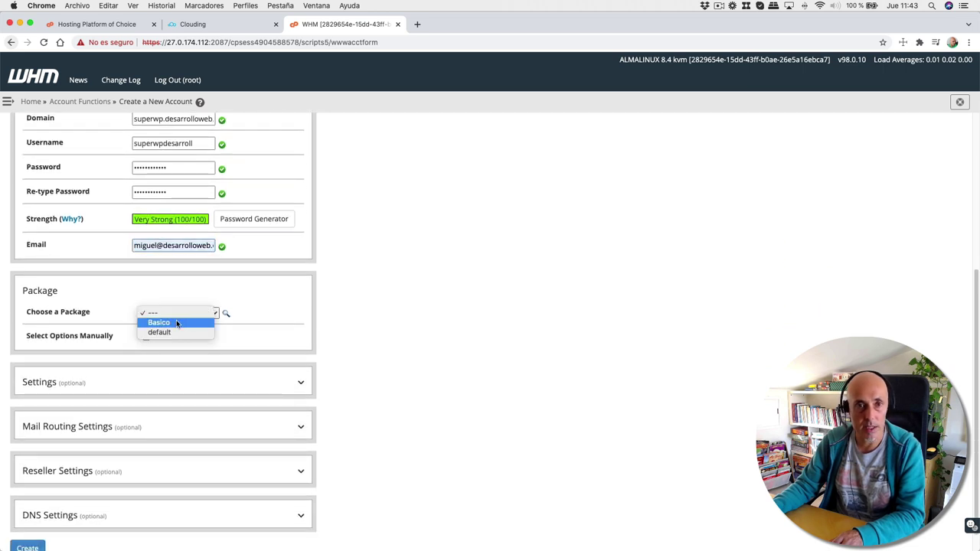
pyautogui.click(195, 322)
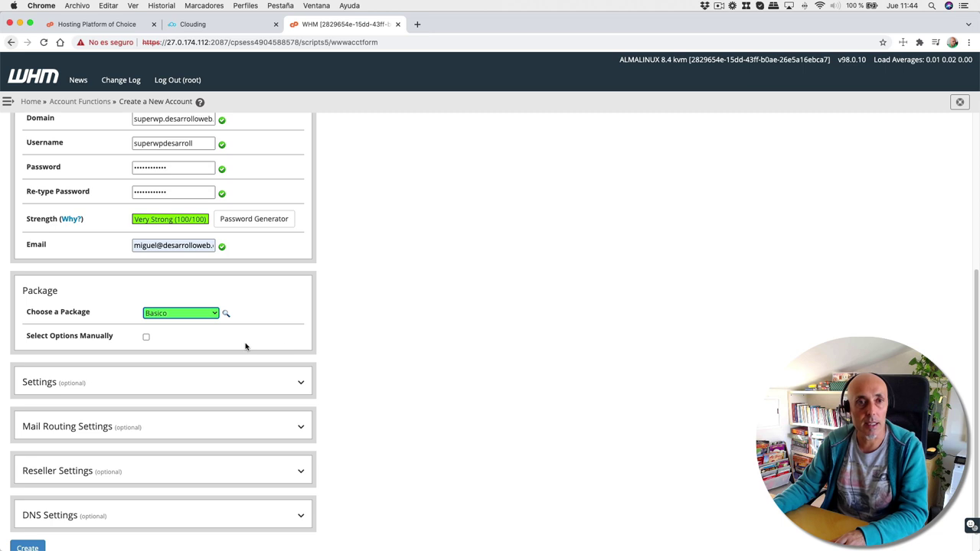
pyautogui.scroll(-1, 370, 338)
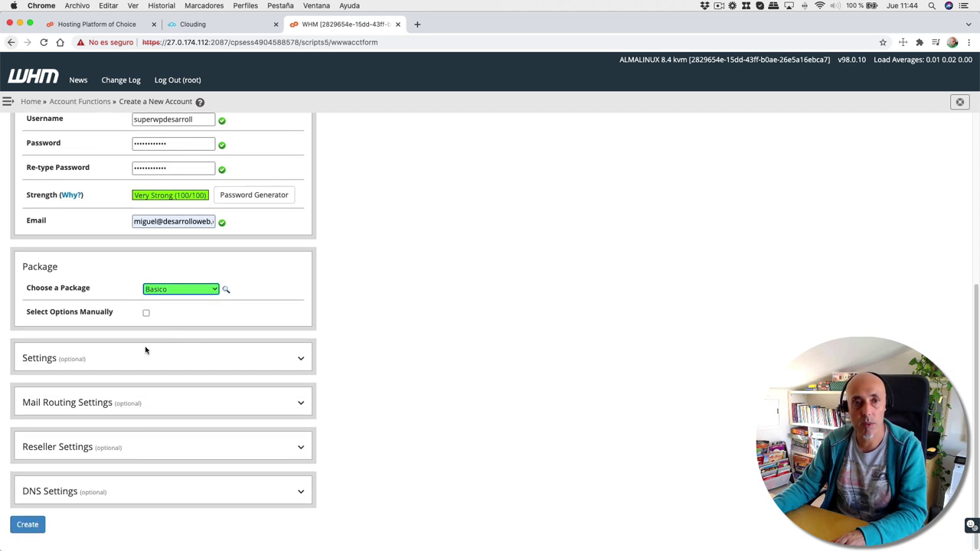
# - Create the superwp.desarrolloweb.com account and open its cPanel dashboard from the confirmation
pyautogui.click(28, 525)
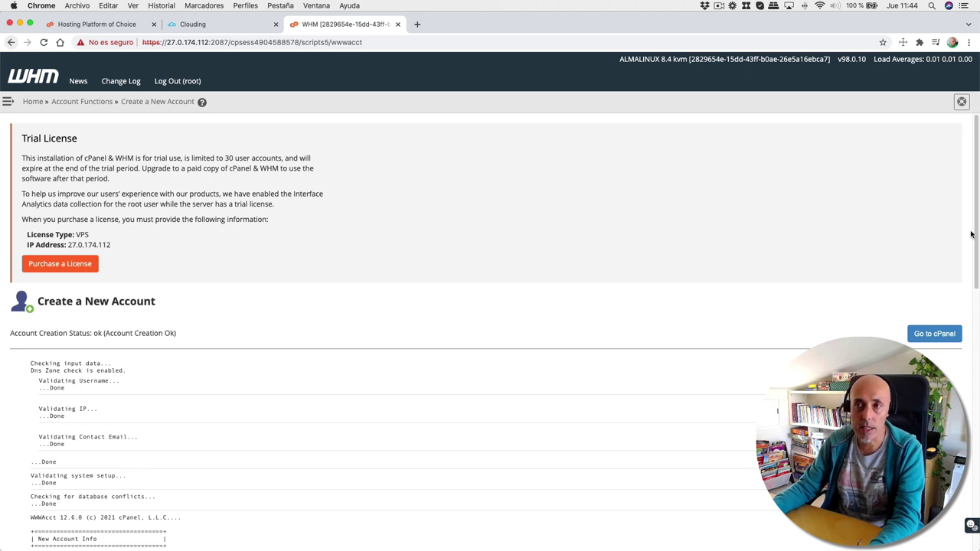
pyautogui.moveTo(976, 238); pyautogui.dragTo(976, 214)
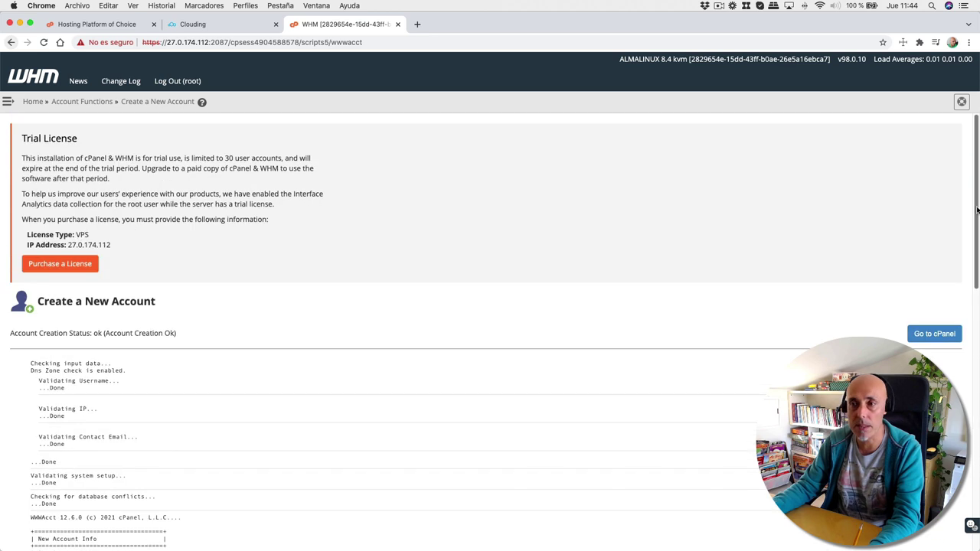
pyautogui.click(931, 334)
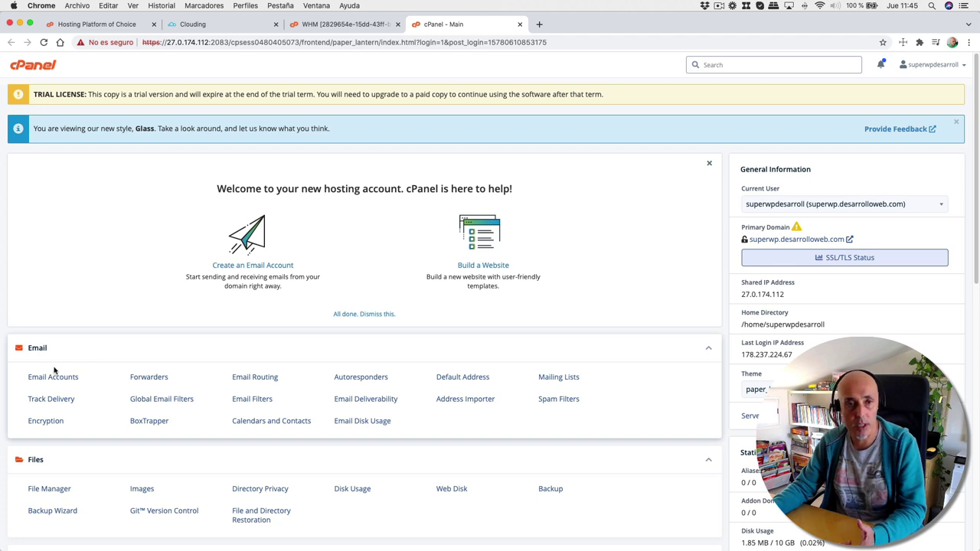
# - Browse the cPanel dashboard's tool sections, then go to MySQL® Databases under Databases
pyautogui.scroll(-1, 225, 429)
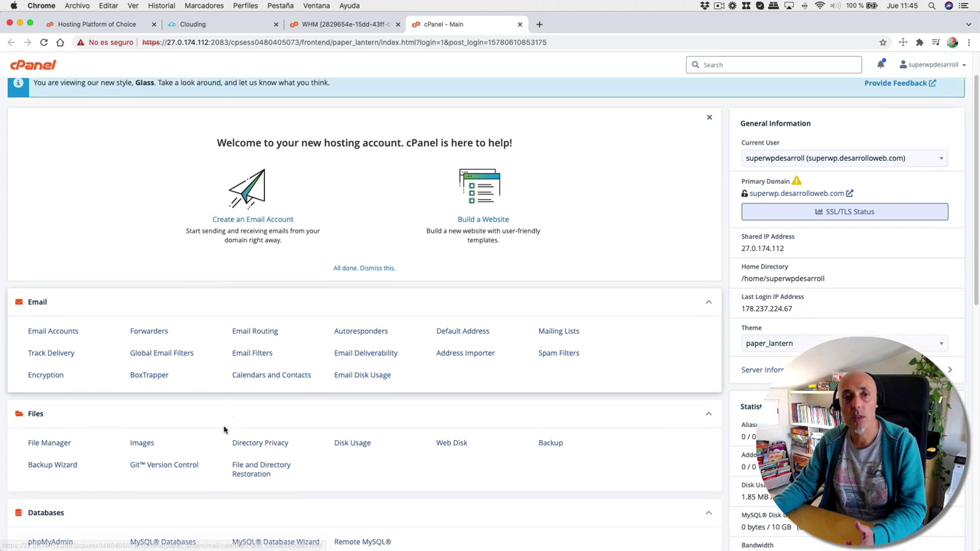
pyautogui.scroll(-2, 224, 429)
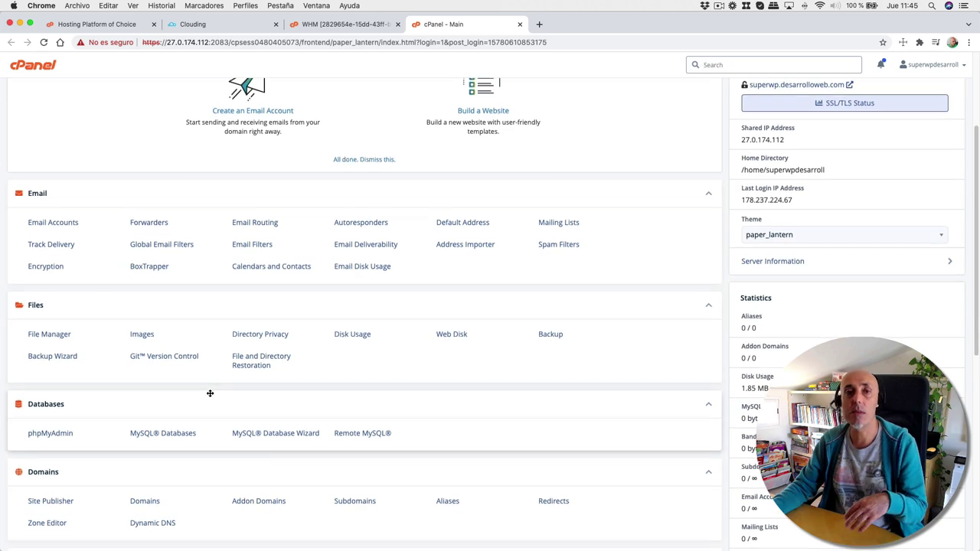
pyautogui.scroll(-5, 210, 392)
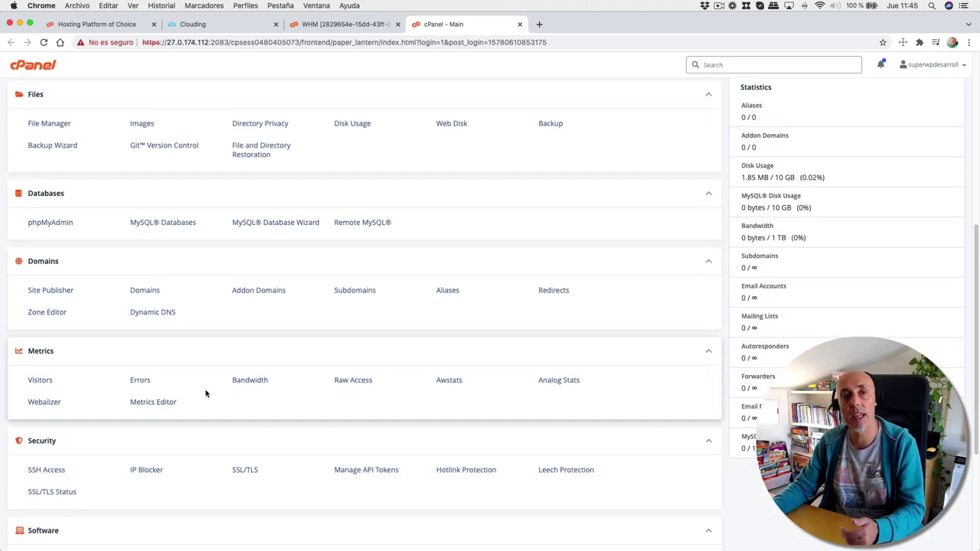
pyautogui.scroll(-3, 206, 394)
pyautogui.scroll(-2, 201, 385)
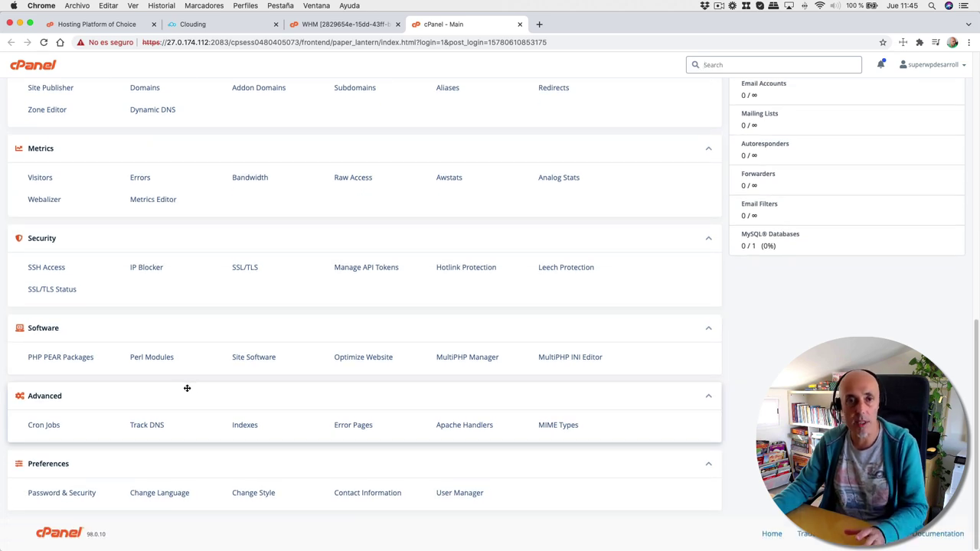
pyautogui.scroll(10, 187, 389)
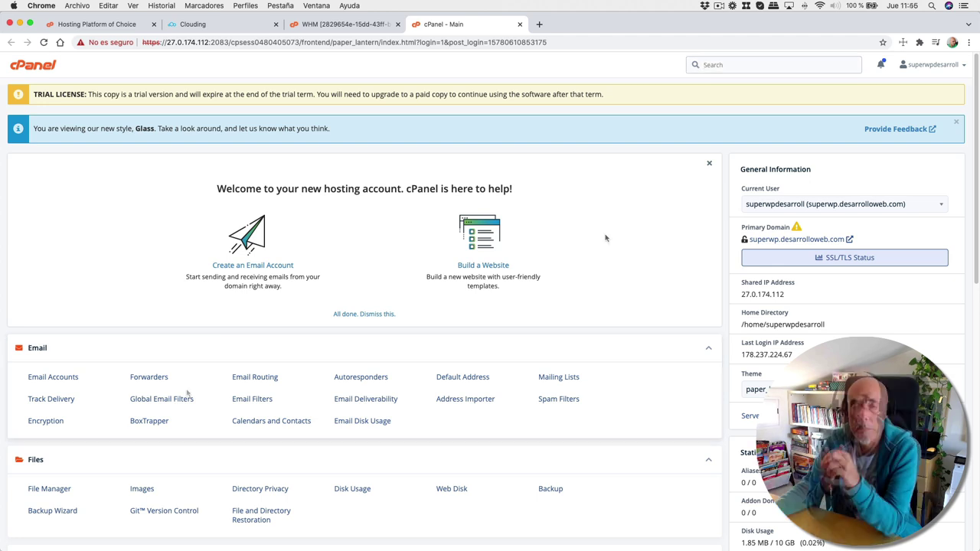
pyautogui.scroll(-5, 605, 238)
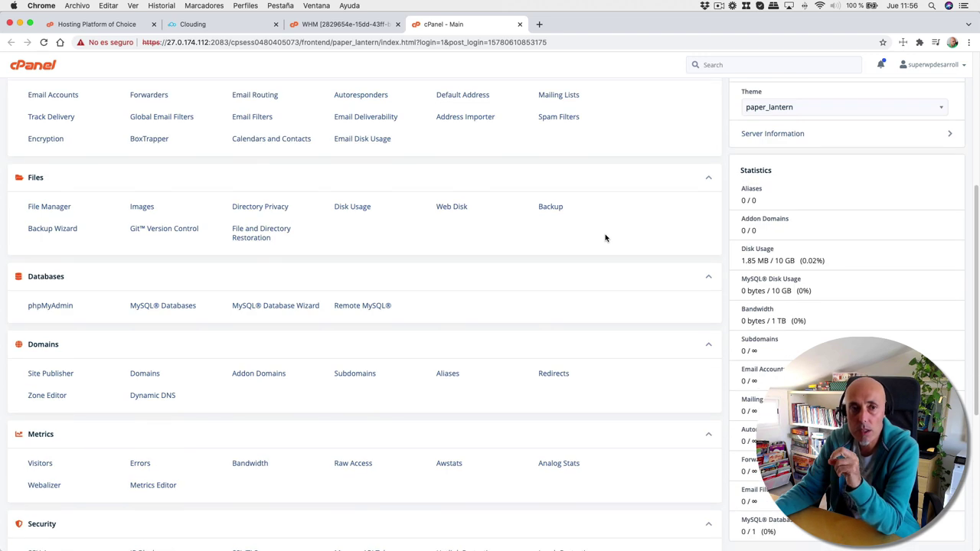
pyautogui.scroll(-3, 605, 238)
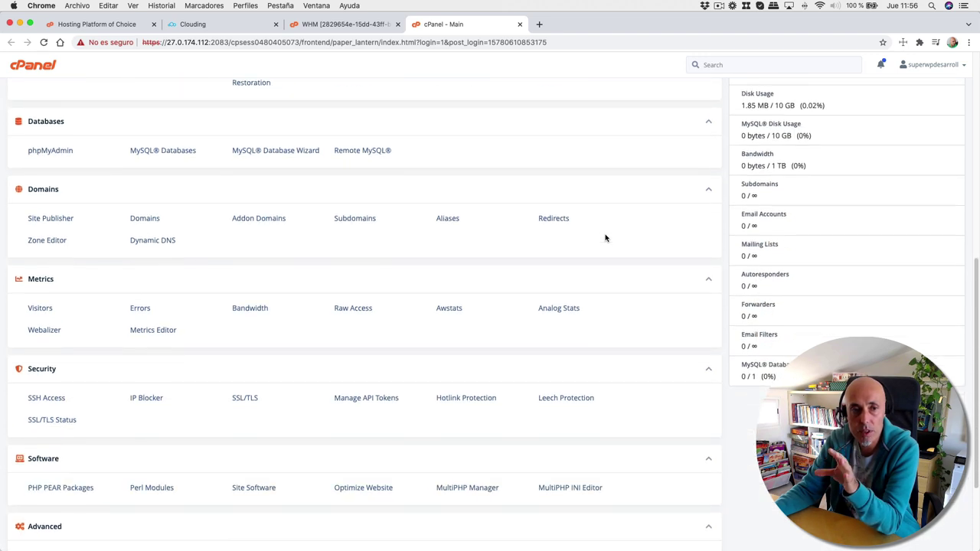
pyautogui.scroll(-1, 605, 238)
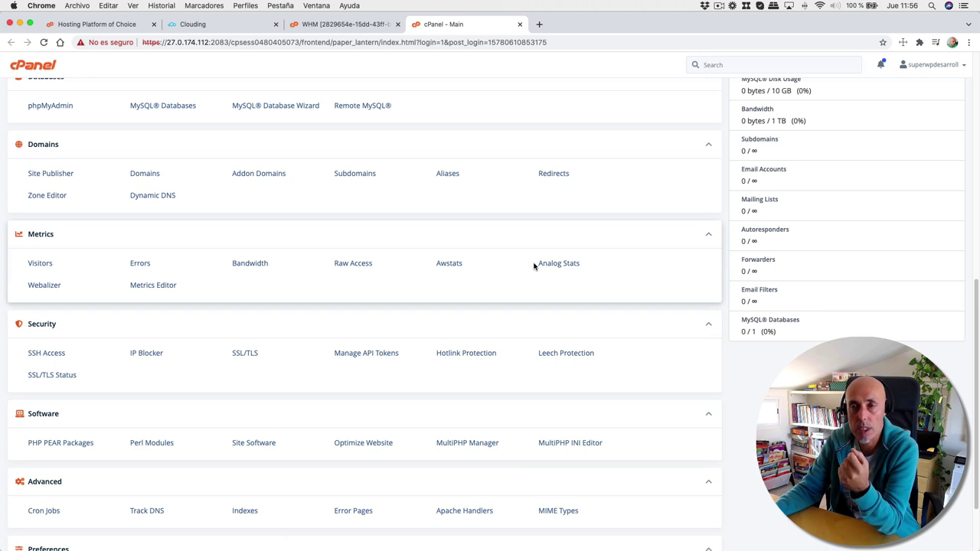
pyautogui.scroll(3, 534, 266)
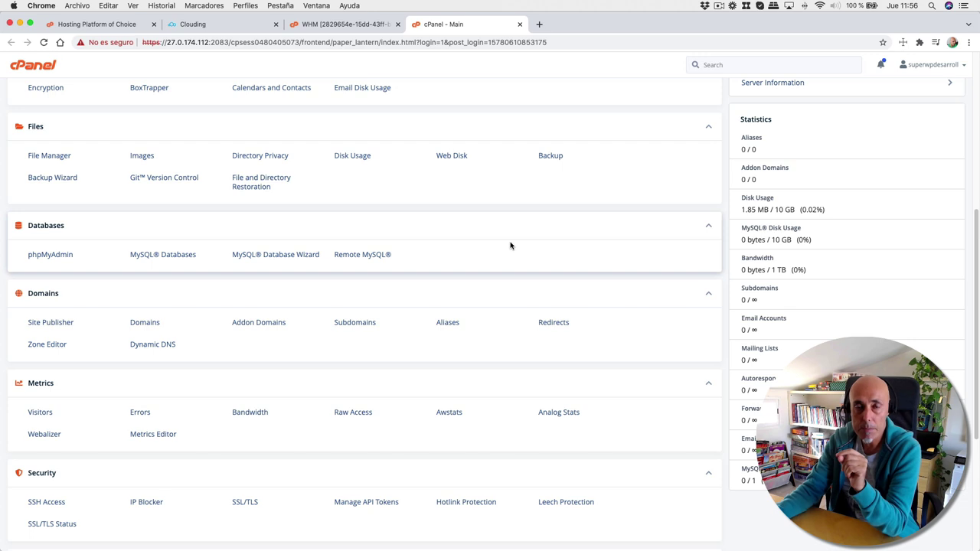
pyautogui.click(183, 263)
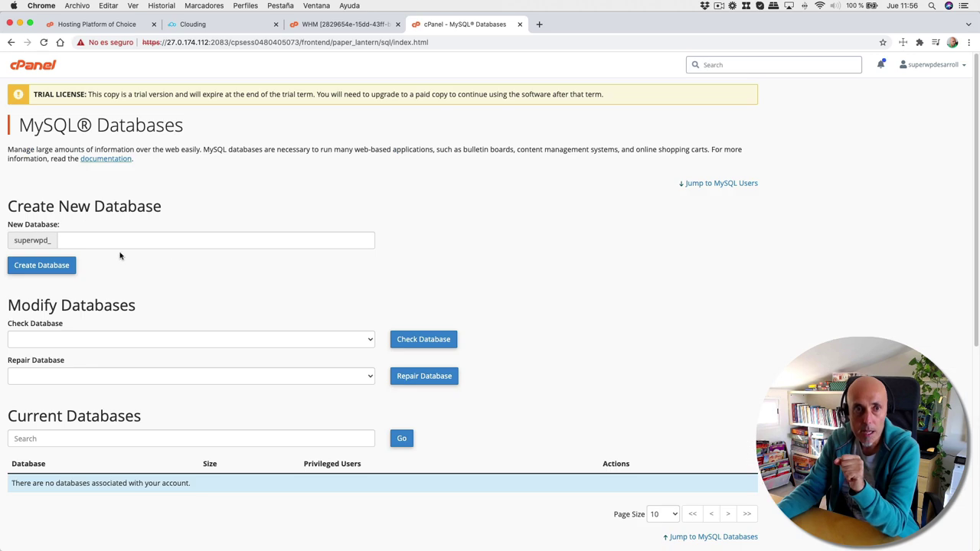
# - Create the MySQL database 'wp', giving superwpd_wp
pyautogui.click(109, 243)
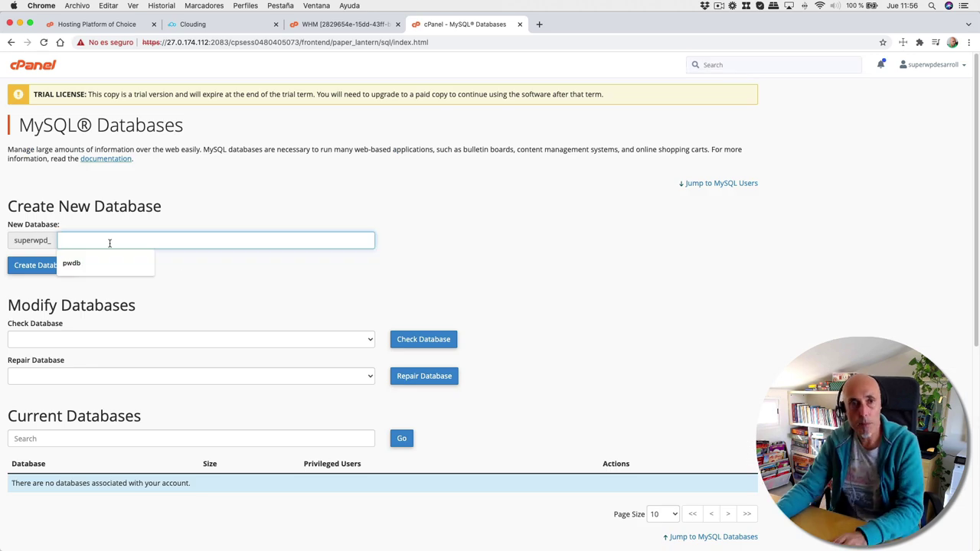
pyautogui.write('w')
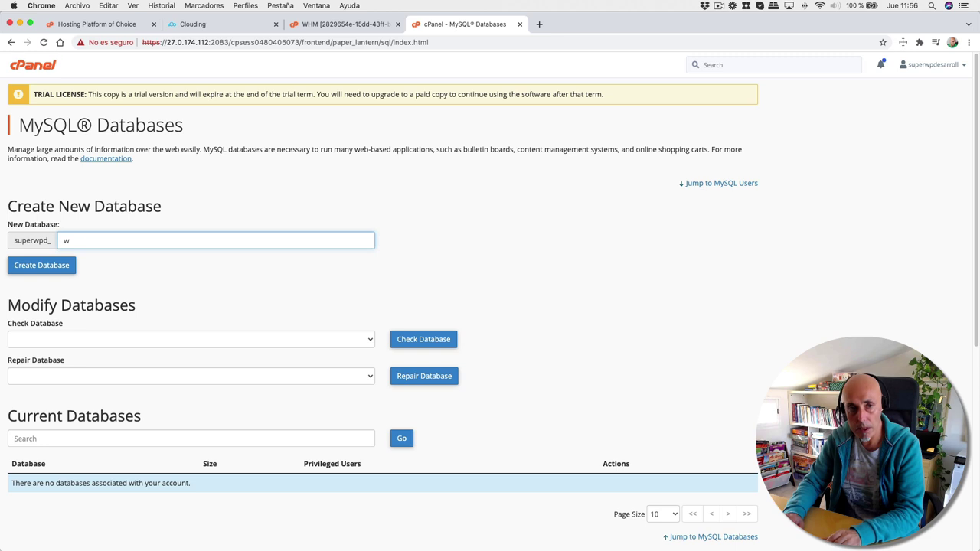
pyautogui.write('p')
pyautogui.click(51, 266)
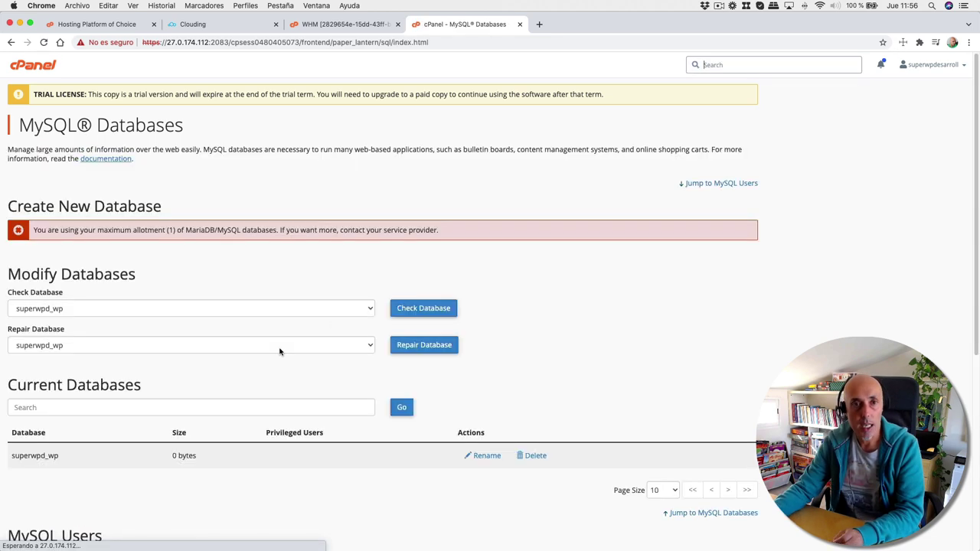
pyautogui.scroll(-3, 280, 352)
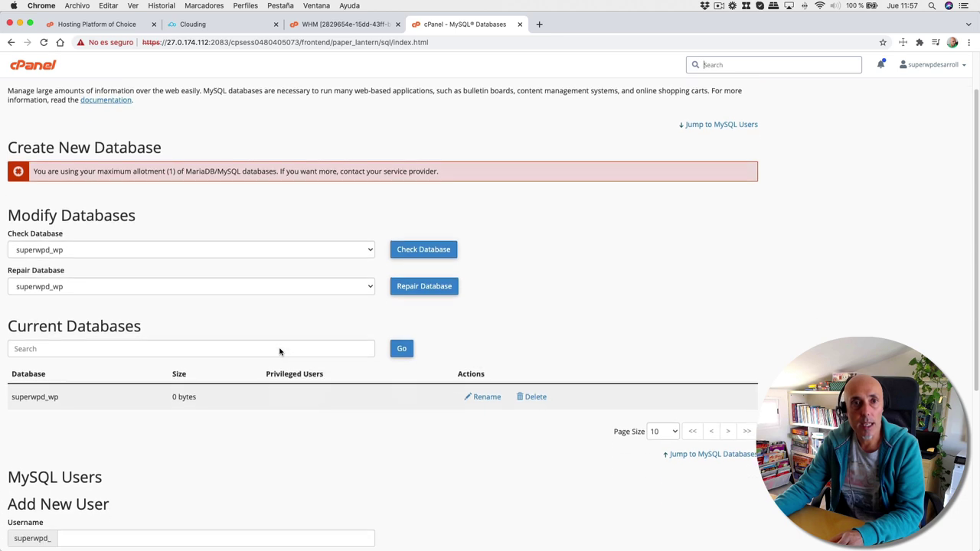
pyautogui.scroll(-5, 141, 404)
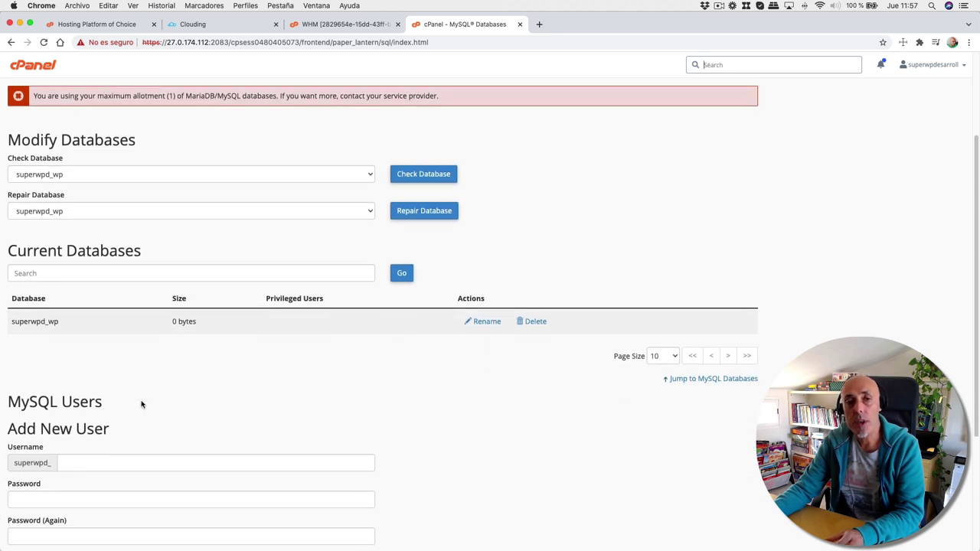
# - Add MySQL user 'user' with a Very Strong generated password
pyautogui.click(86, 421)
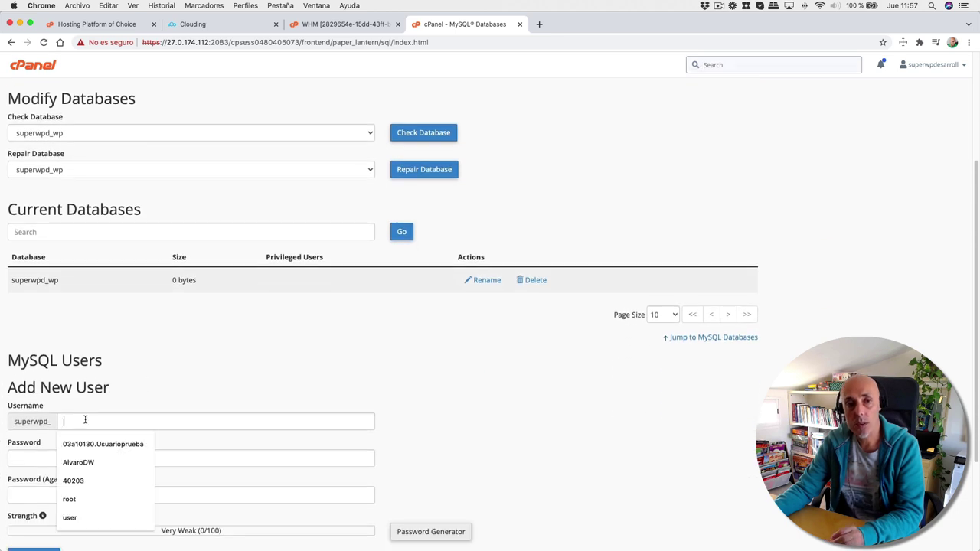
pyautogui.write('user')
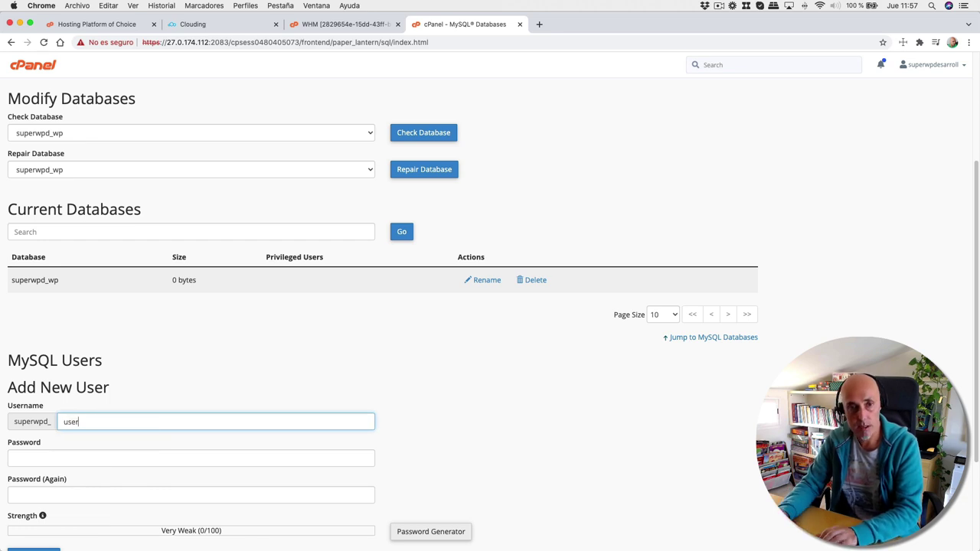
pyautogui.click(74, 450)
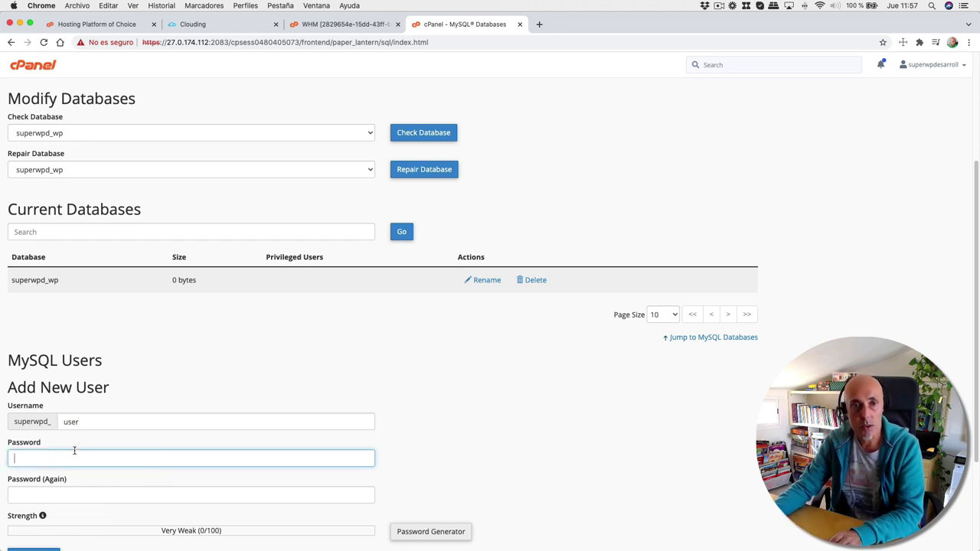
pyautogui.scroll(-2, 306, 467)
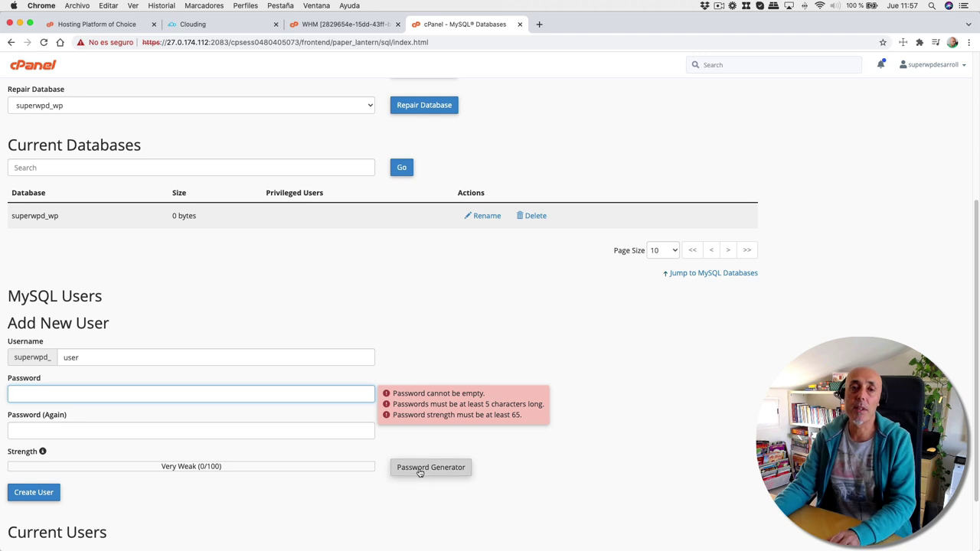
pyautogui.click(419, 471)
pyautogui.moveTo(444, 268); pyautogui.dragTo(352, 270)
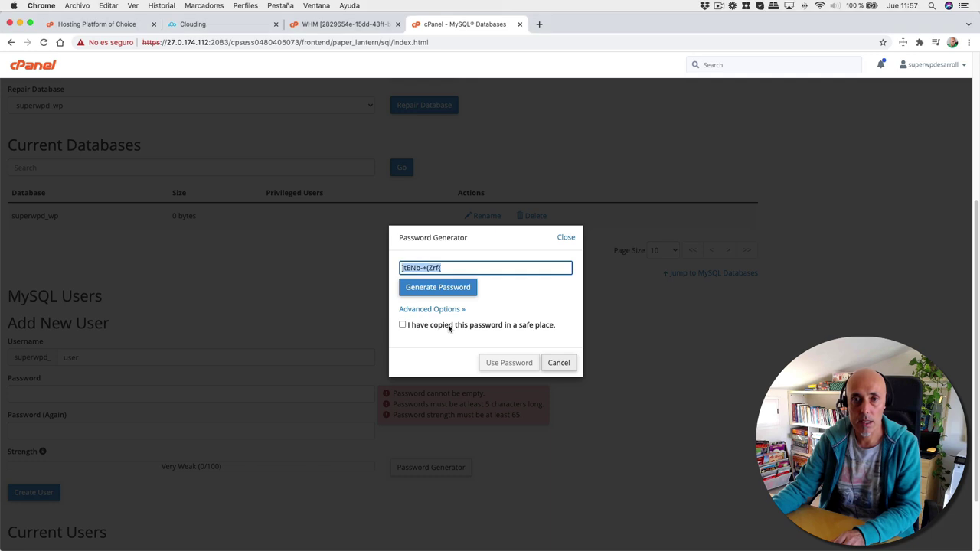
pyautogui.click(412, 325)
pyautogui.click(507, 365)
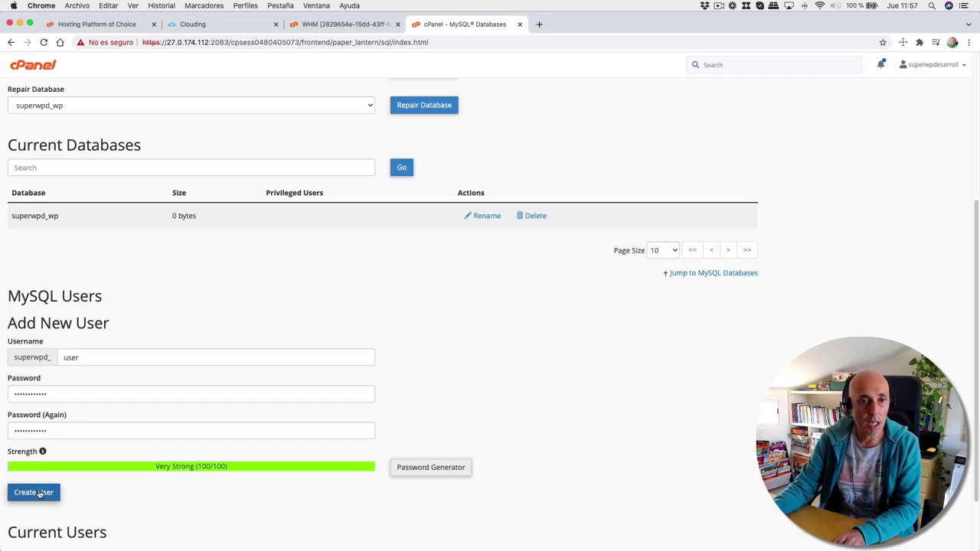
pyautogui.click(45, 493)
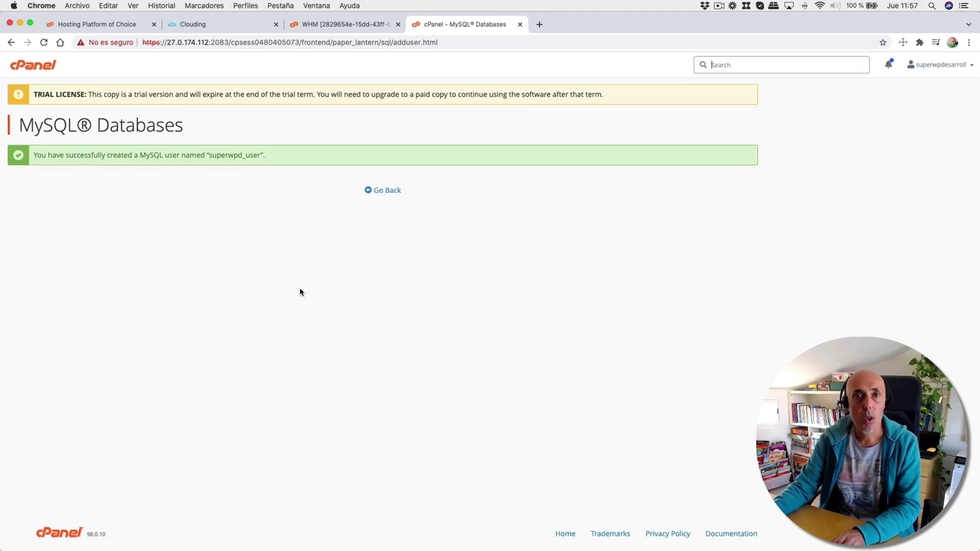
# - Add the user superwpd_user to the superwpd_wp database
pyautogui.click(378, 193)
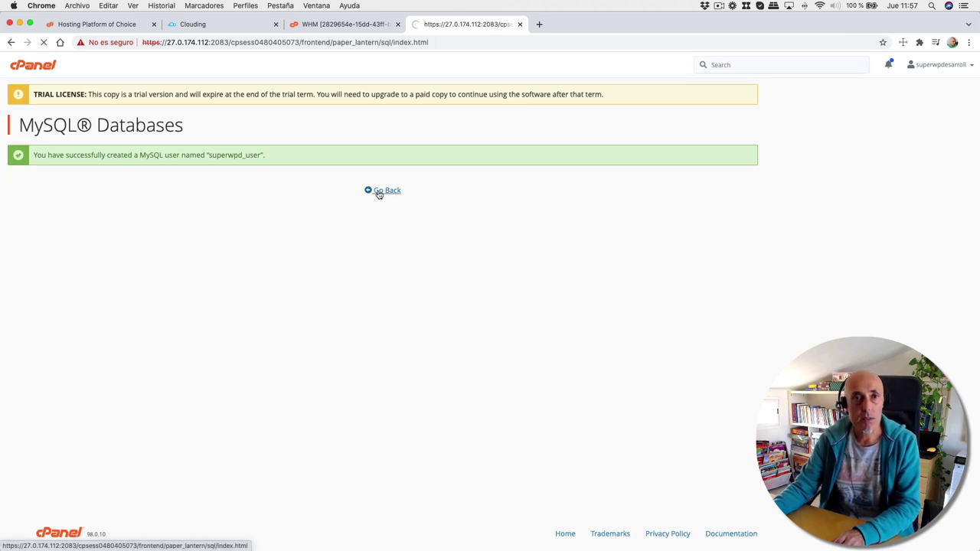
pyautogui.scroll(-2, 90, 422)
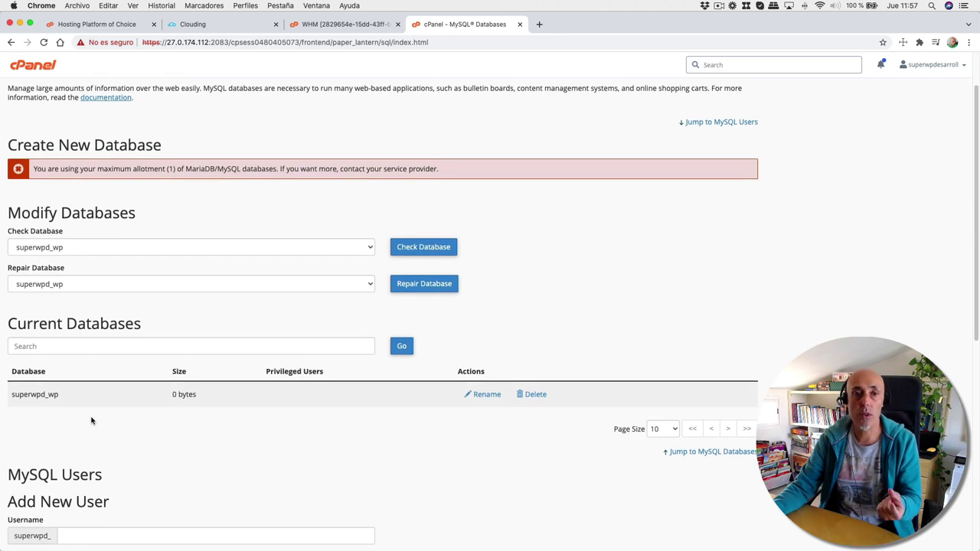
pyautogui.scroll(-1, 92, 418)
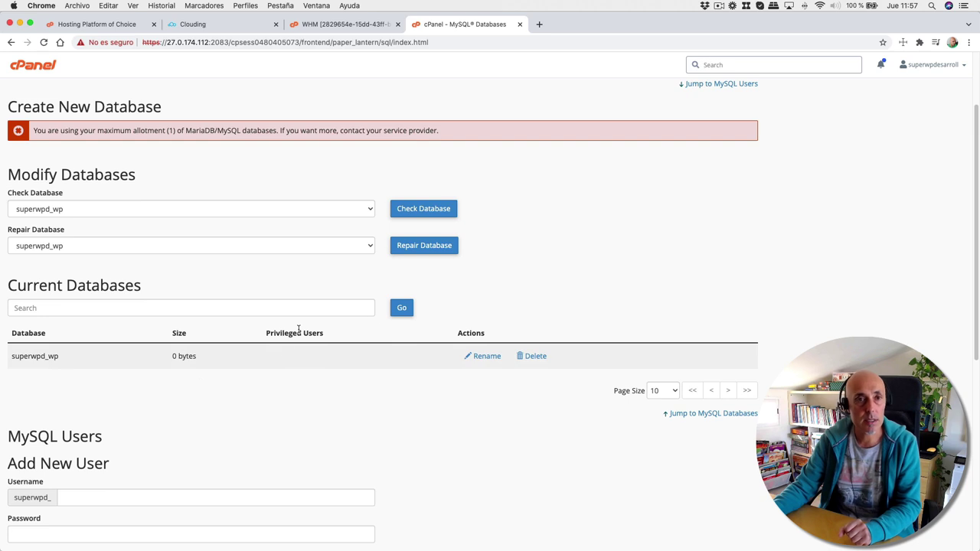
pyautogui.scroll(-7, 285, 349)
pyautogui.scroll(-1, 261, 368)
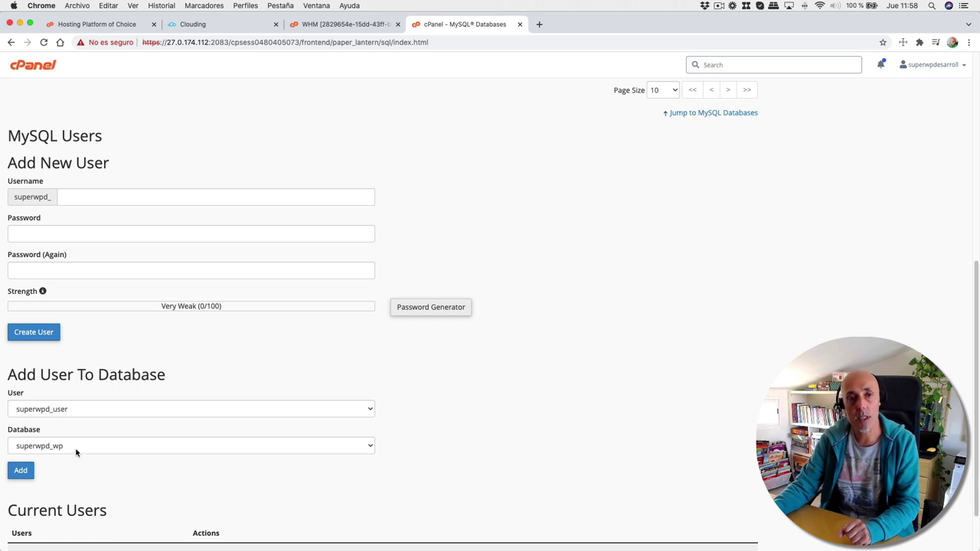
pyautogui.click(21, 471)
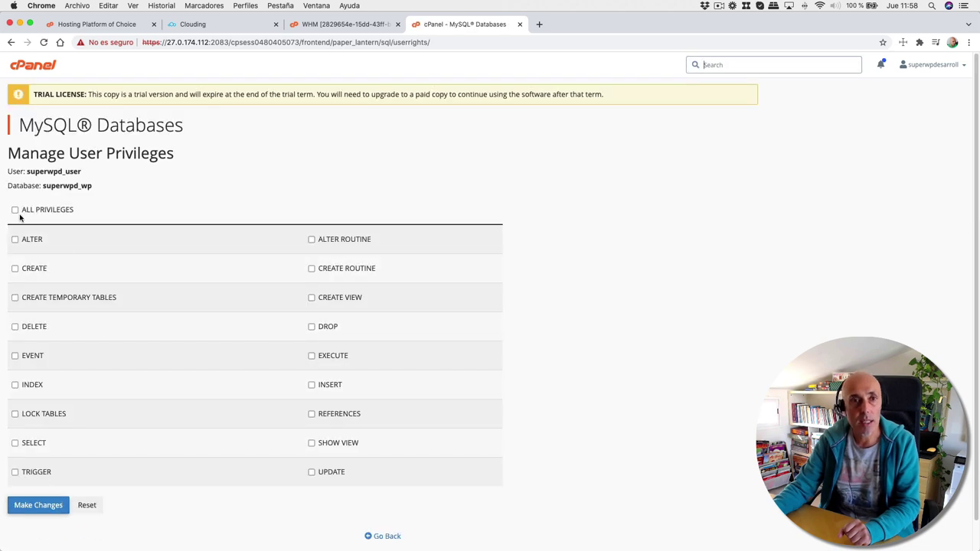
# - Grant ALL PRIVILEGES on superwpd_wp, save, and return to the MySQL Databases overview
pyautogui.click(15, 209)
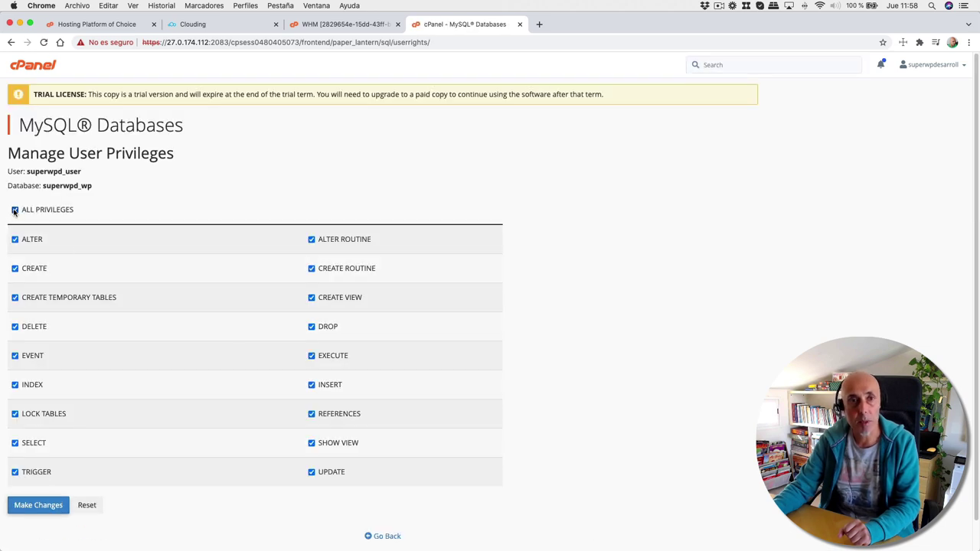
pyautogui.click(32, 507)
pyautogui.click(38, 505)
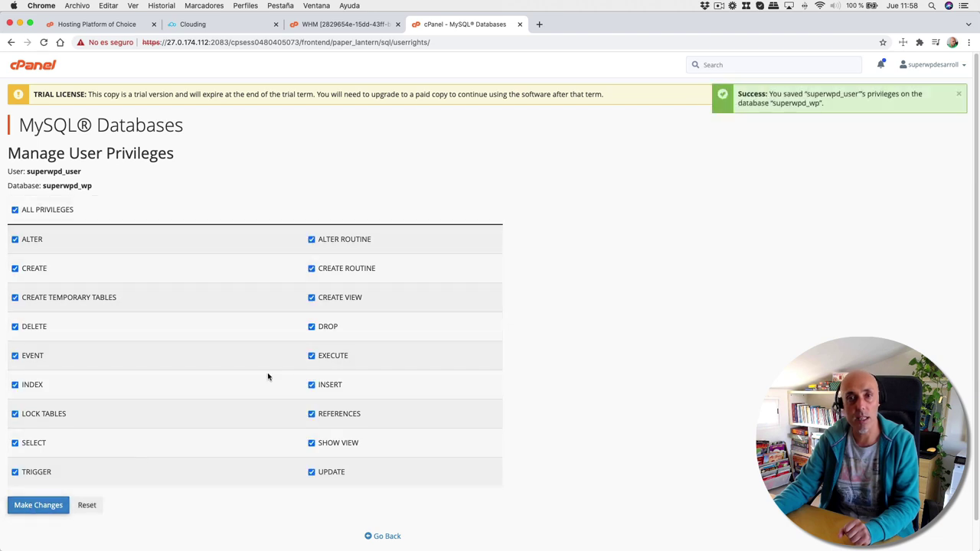
pyautogui.scroll(-2, 233, 442)
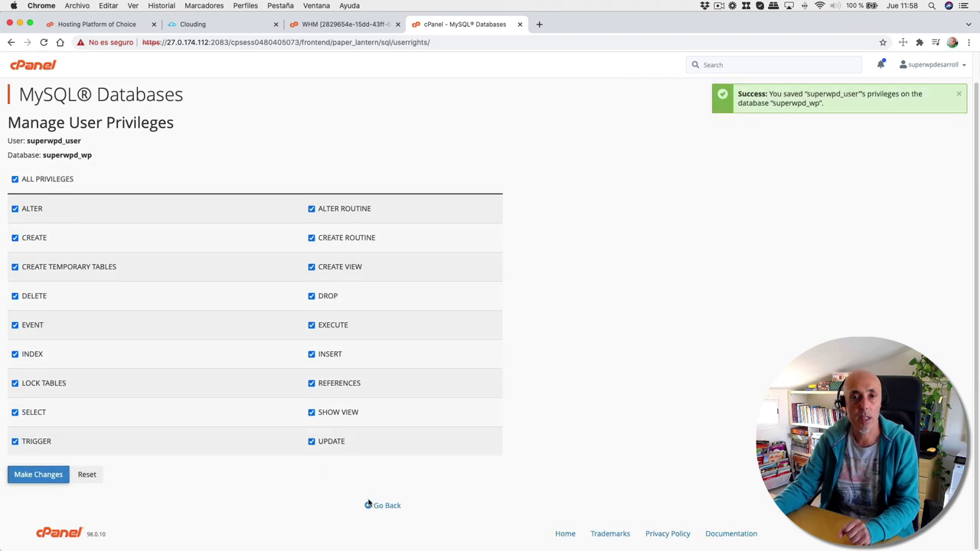
pyautogui.click(385, 508)
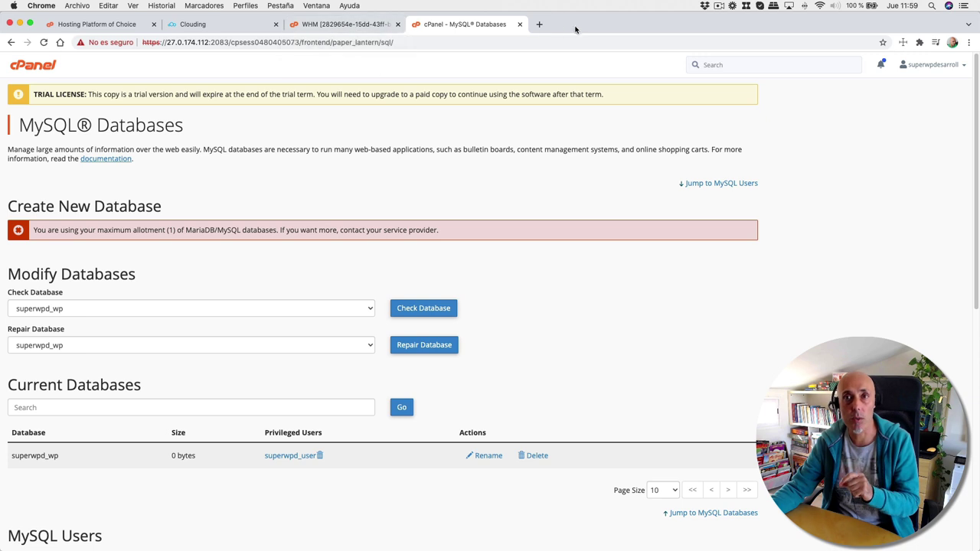
# - In a new tab, reach wordpress.org's download page and download the WordPress 5.8.1 zip
pyautogui.click(542, 23)
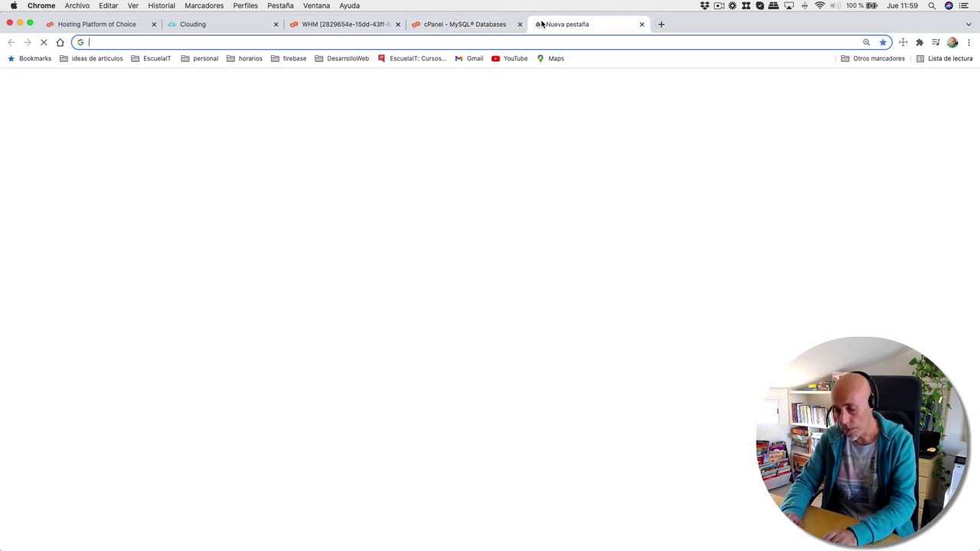
pyautogui.write('wo')
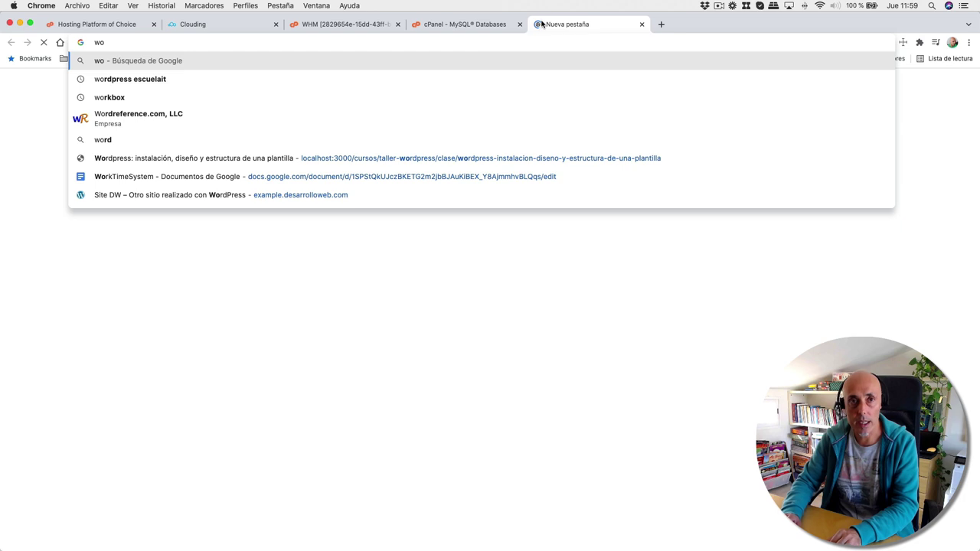
pyautogui.write('rdpress.org')
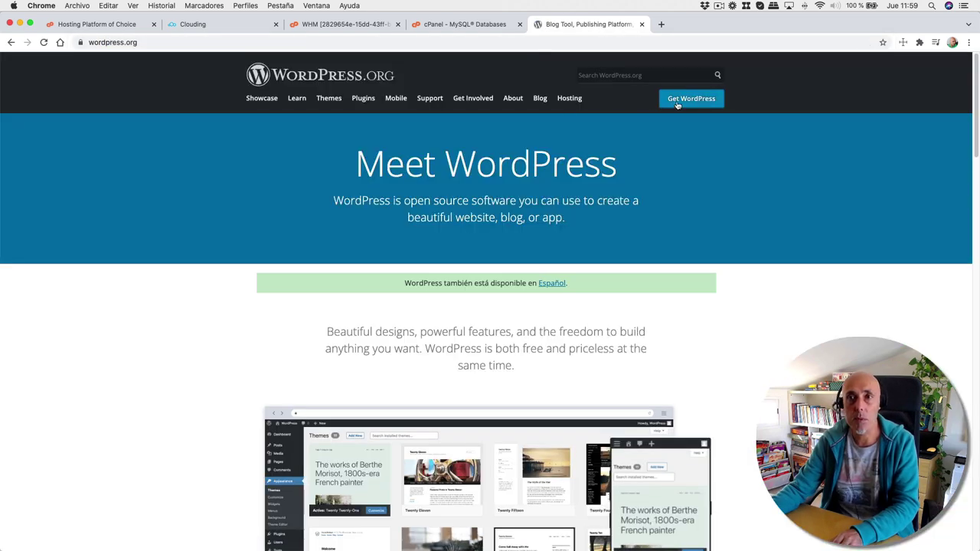
pyautogui.click(677, 105)
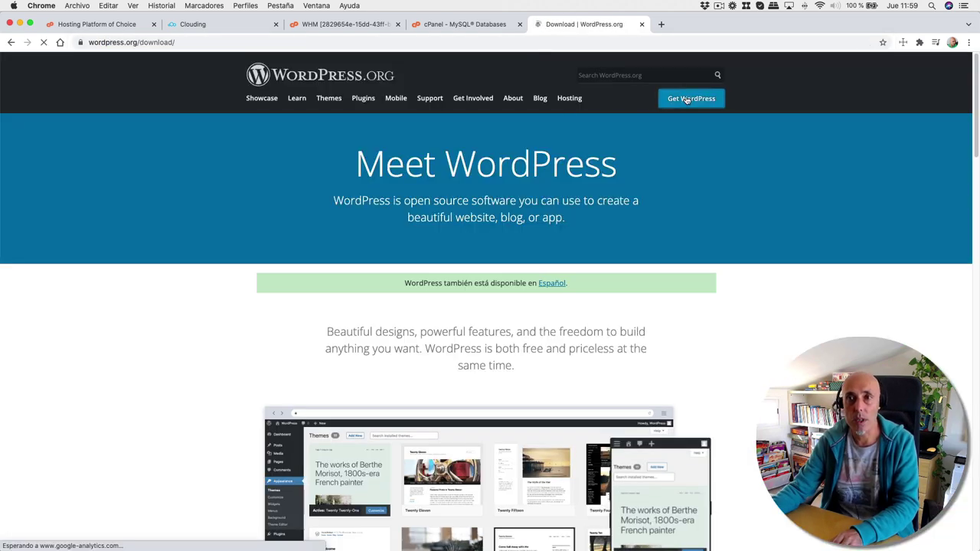
pyautogui.scroll(-5, 560, 304)
pyautogui.scroll(-3, 560, 304)
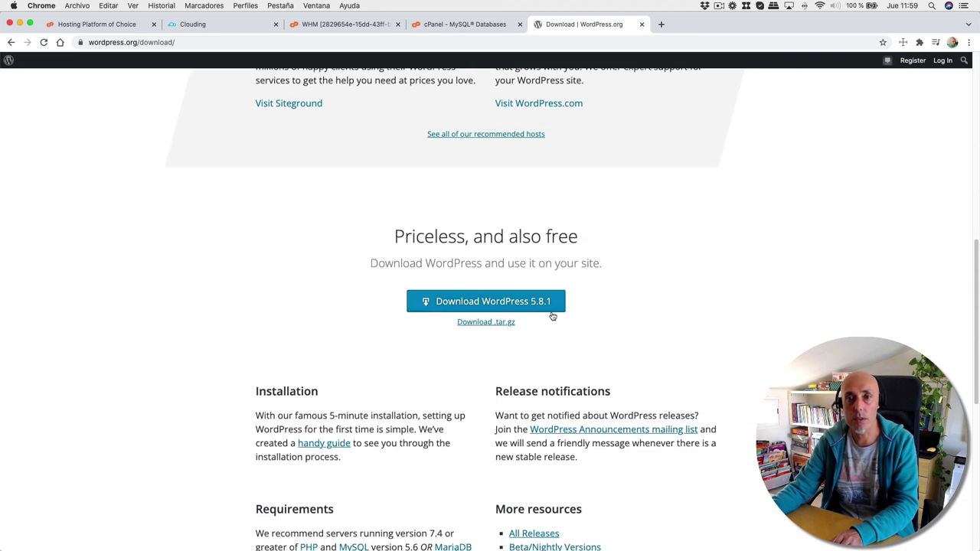
pyautogui.click(494, 306)
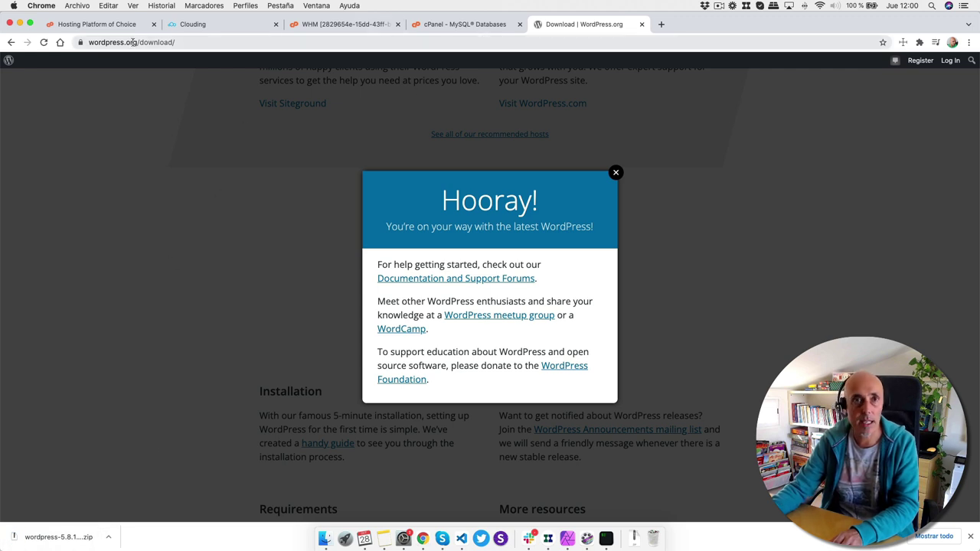
# - From the cPanel home page, open File Manager and start an upload into the home directory
pyautogui.click(468, 29)
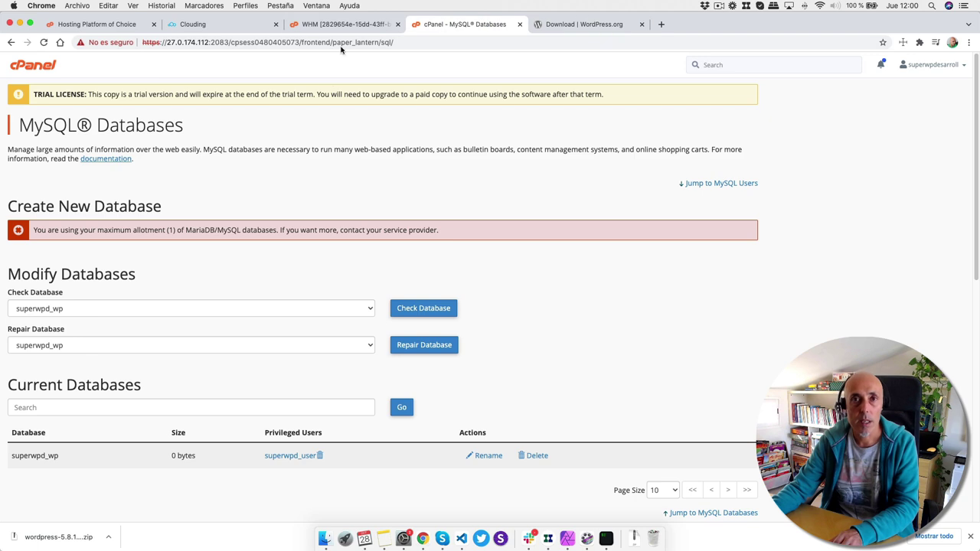
pyautogui.click(31, 68)
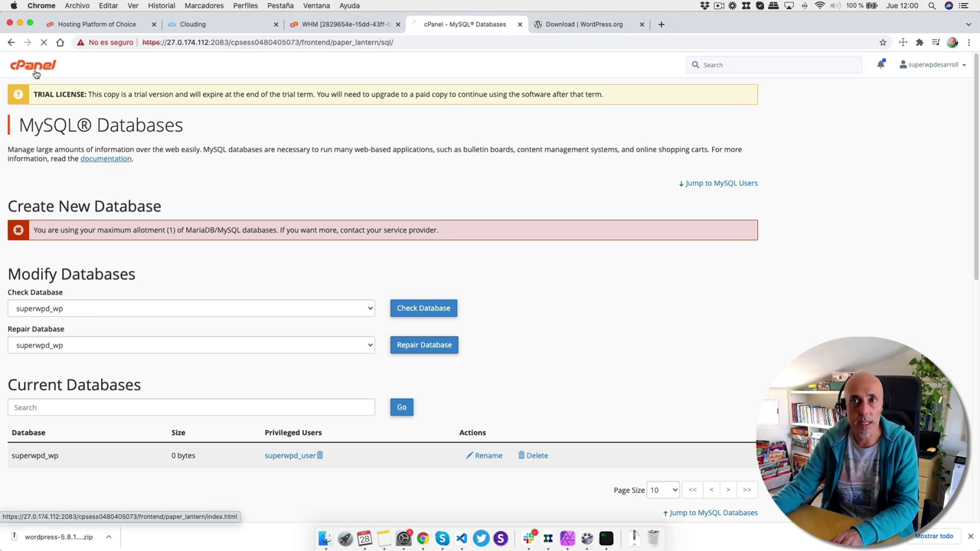
pyautogui.scroll(-5, 235, 305)
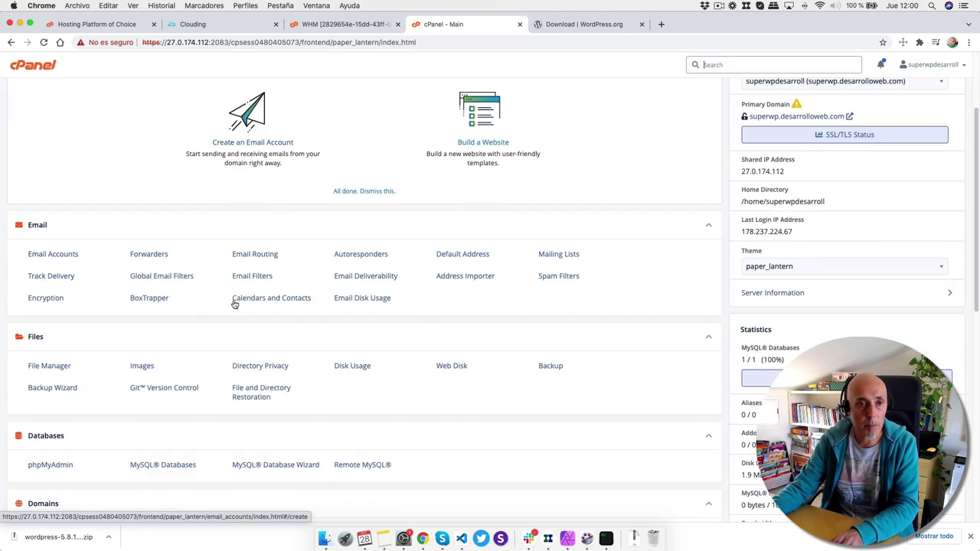
pyautogui.click(49, 281)
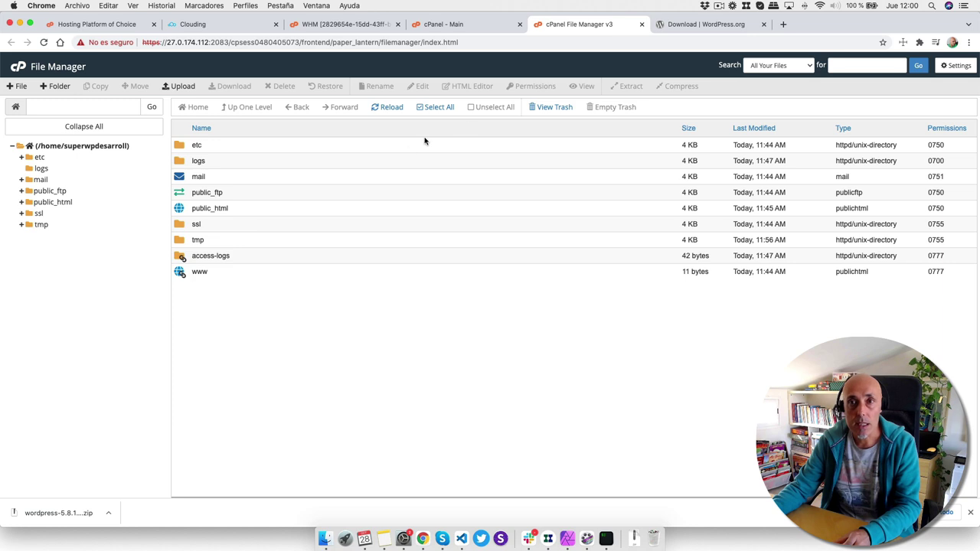
pyautogui.click(182, 87)
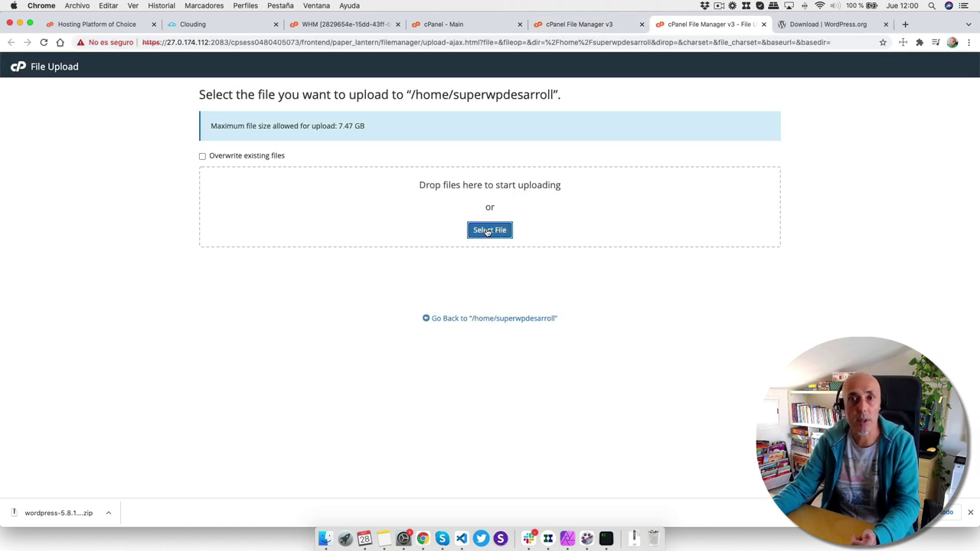
# - Upload wordpress-5.8.1 (1).zip from Downloads and return to the home directory listing
pyautogui.click(485, 231)
pyautogui.click(242, 170)
pyautogui.doubleClick(352, 94)
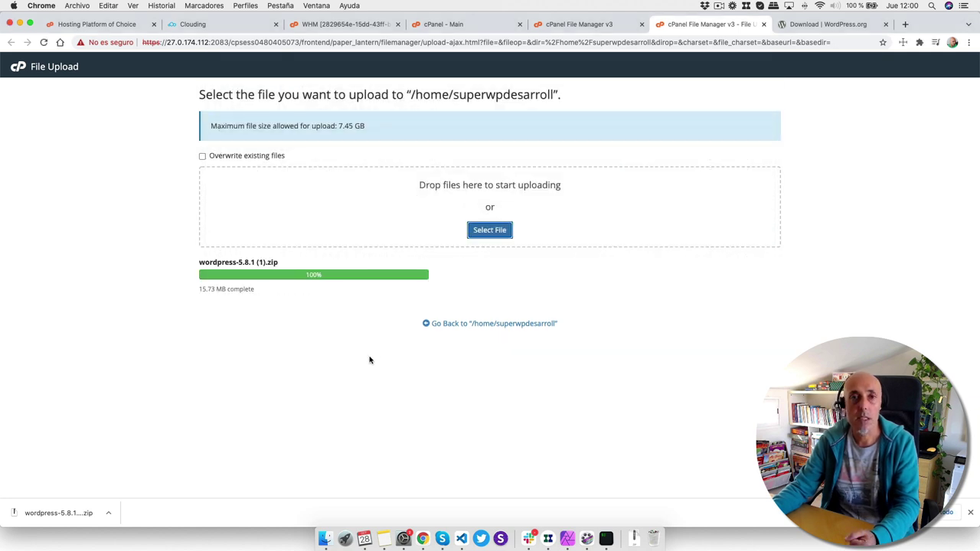
pyautogui.click(491, 325)
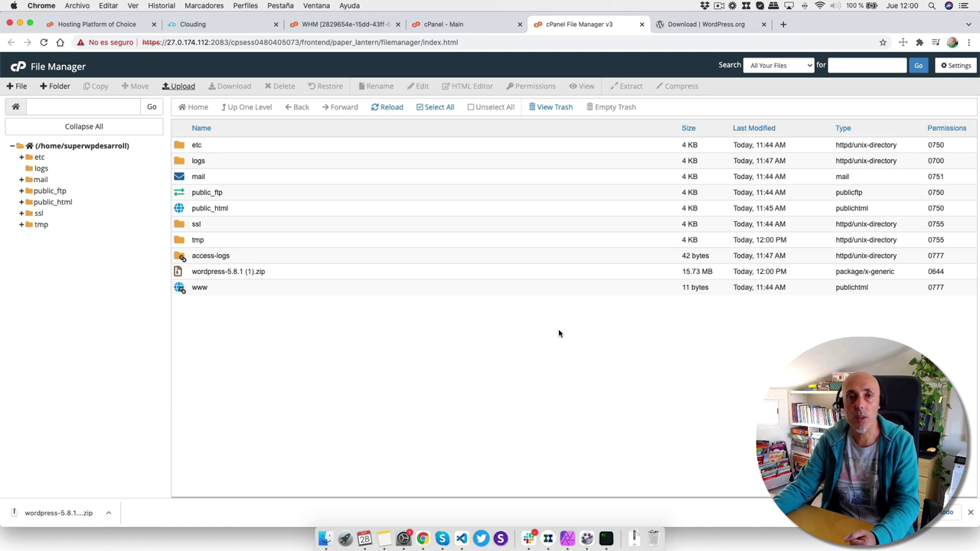
# - Extract the uploaded WordPress zip into the home directory
pyautogui.click(202, 271)
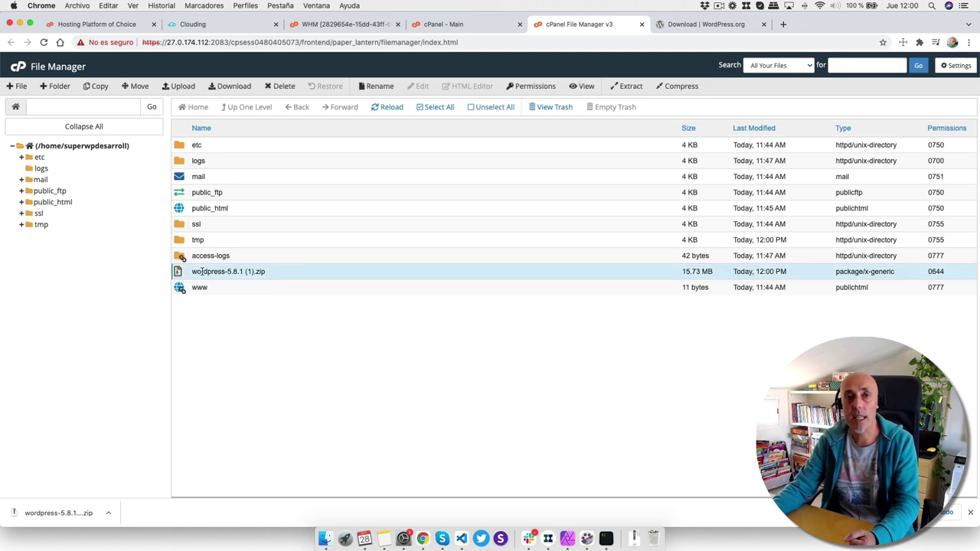
pyautogui.rightClick(203, 273)
pyautogui.click(230, 385)
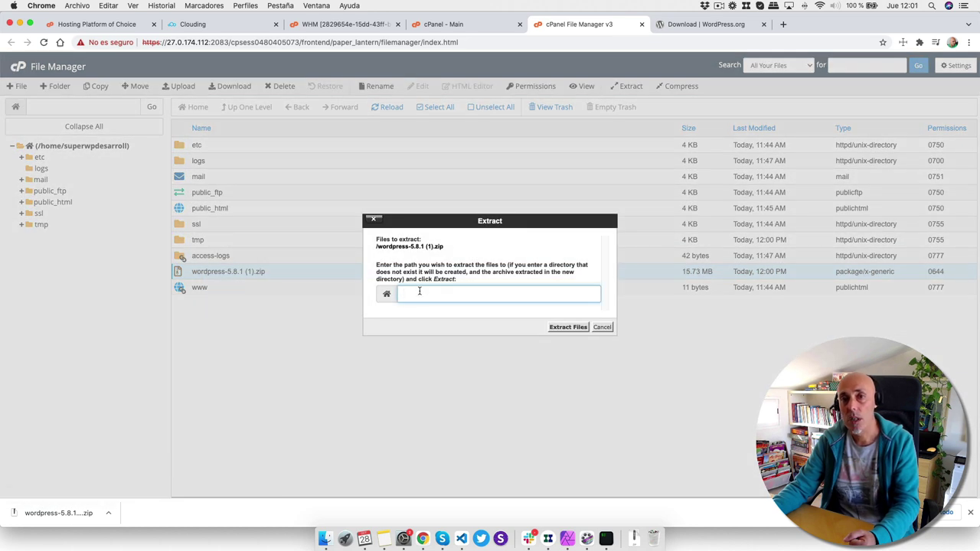
pyautogui.click(562, 329)
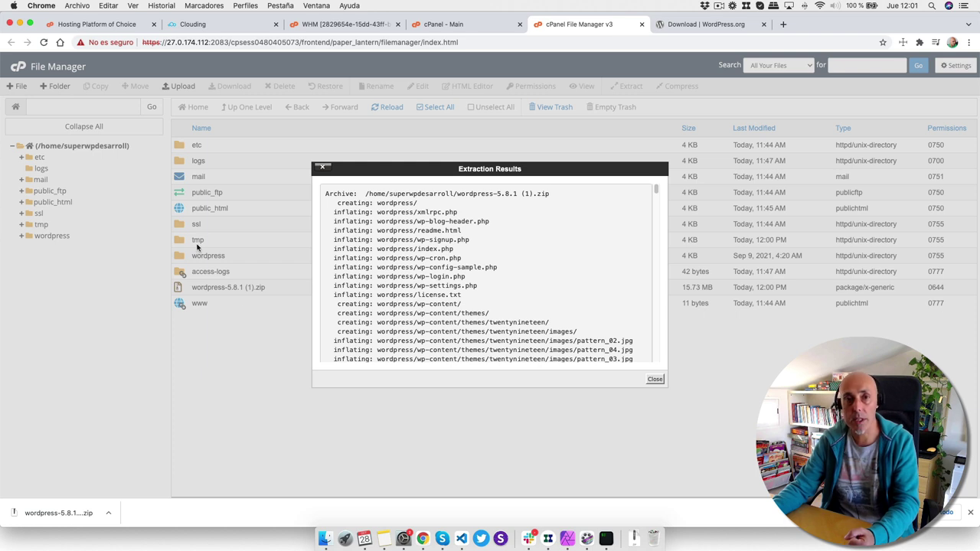
pyautogui.click(652, 379)
# - Open the wordpress folder and select every item from wp-admin through xmlrpc.php
pyautogui.doubleClick(227, 258)
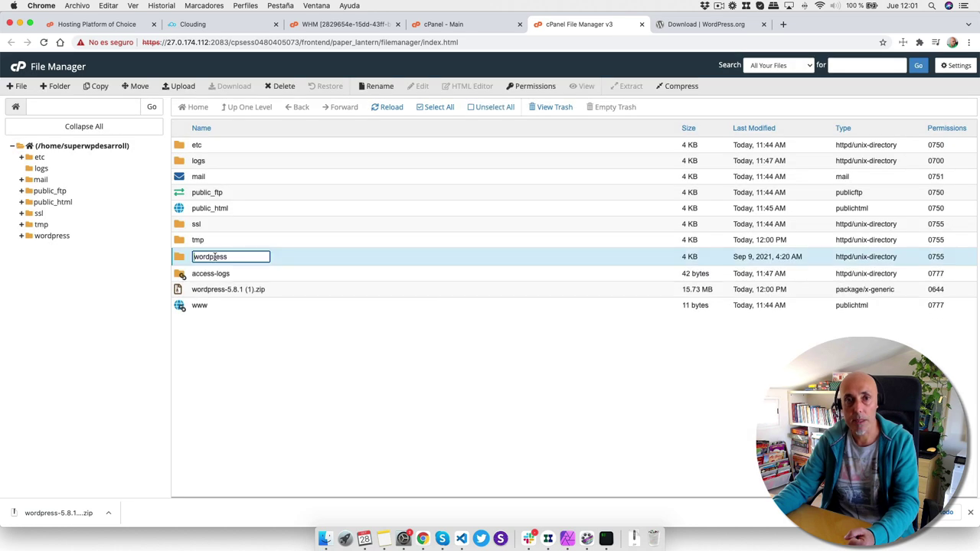
pyautogui.doubleClick(180, 258)
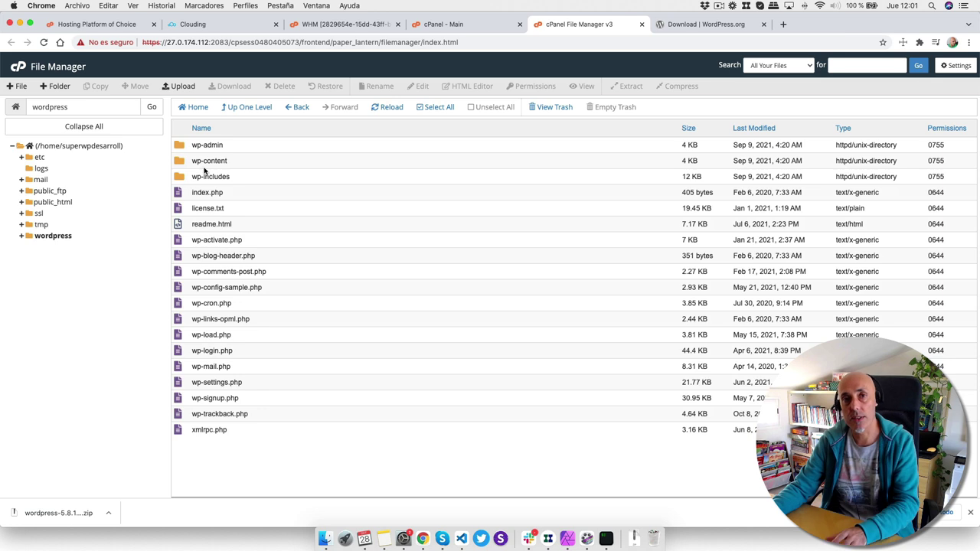
pyautogui.click(209, 146)
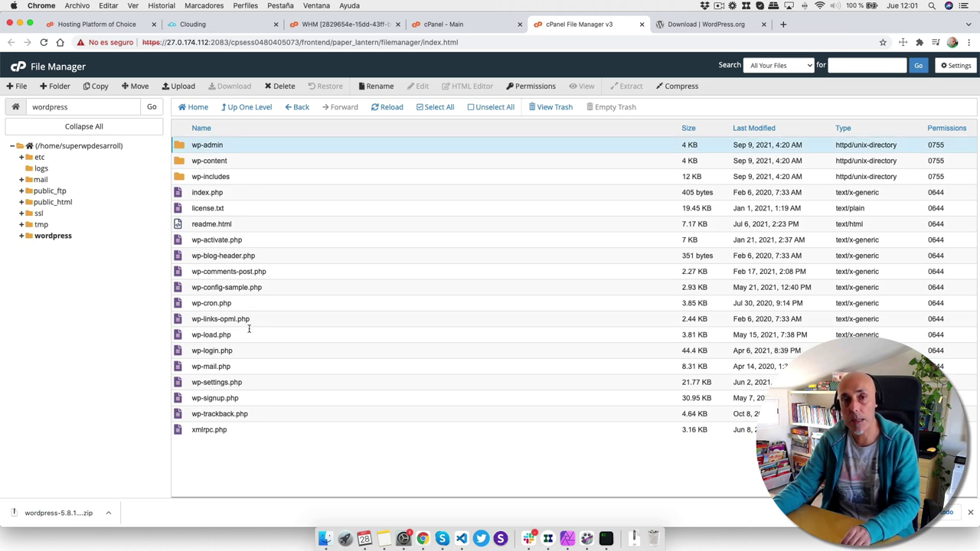
pyautogui.keyDown('shift'); pyautogui.click(193, 429); pyautogui.keyUp('shift')
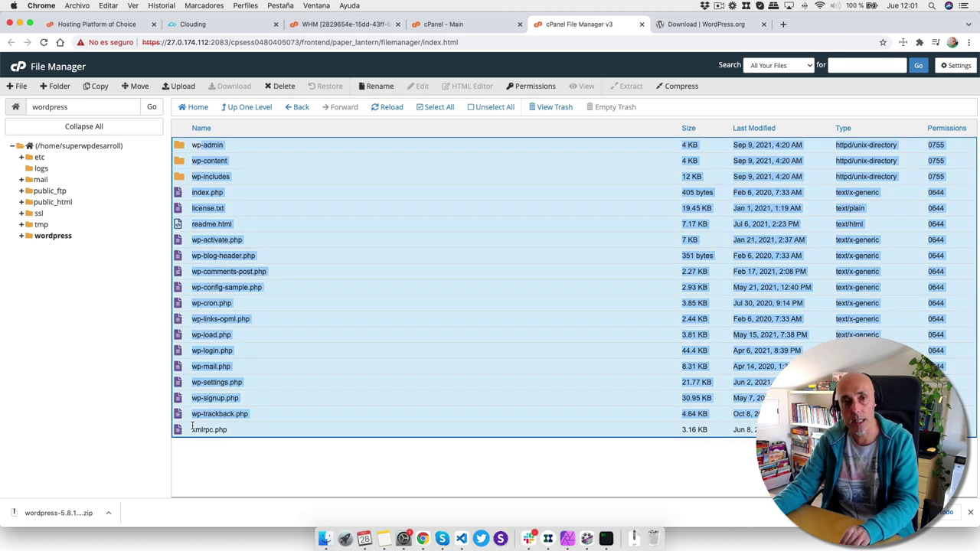
pyautogui.doubleClick(218, 430)
pyautogui.click(250, 445)
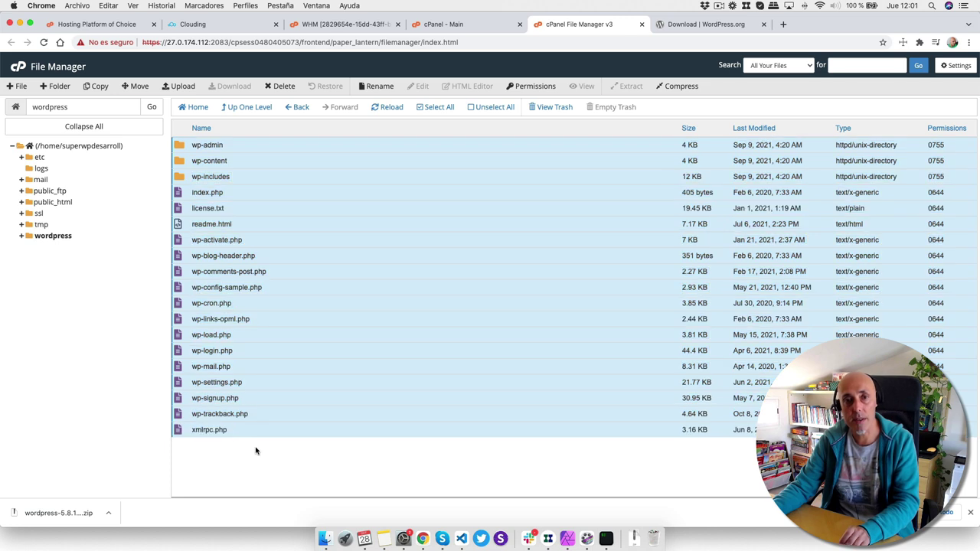
# - Move the selected files to /public_html and open public_html to check them
pyautogui.rightClick(210, 263)
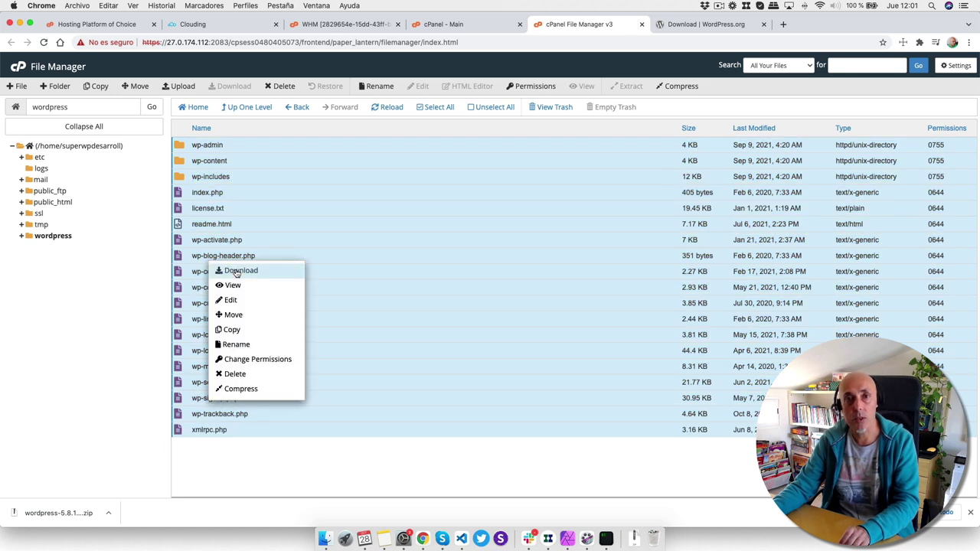
pyautogui.click(233, 315)
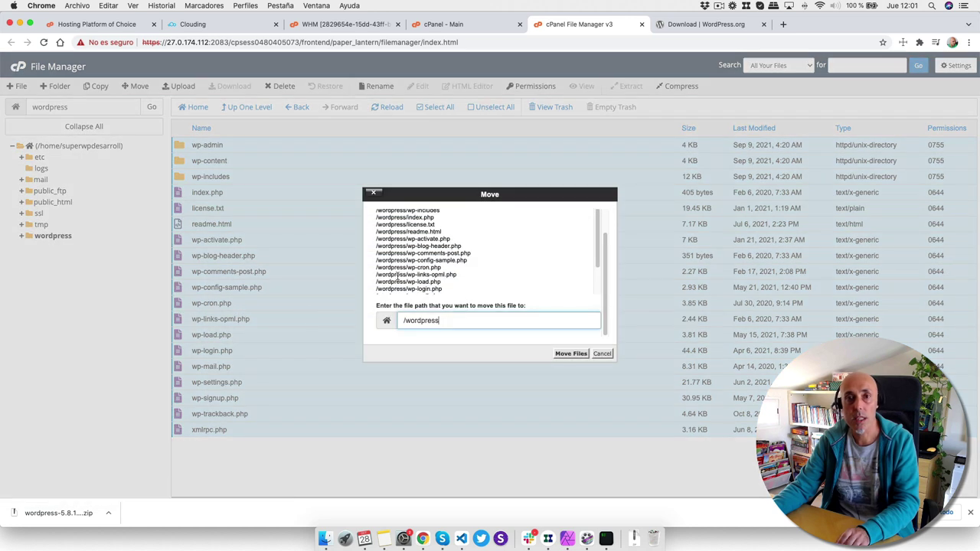
pyautogui.moveTo(406, 320); pyautogui.dragTo(505, 317)
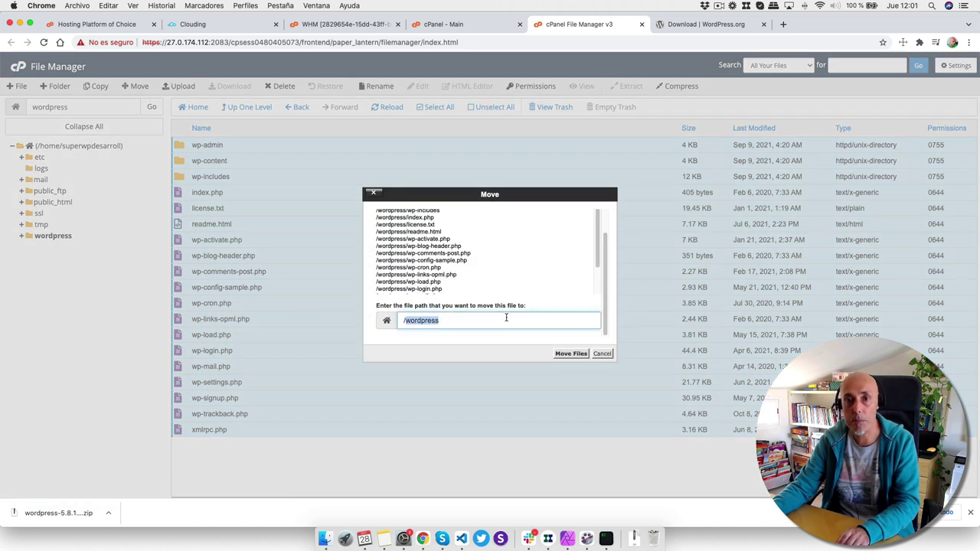
pyautogui.write('/public')
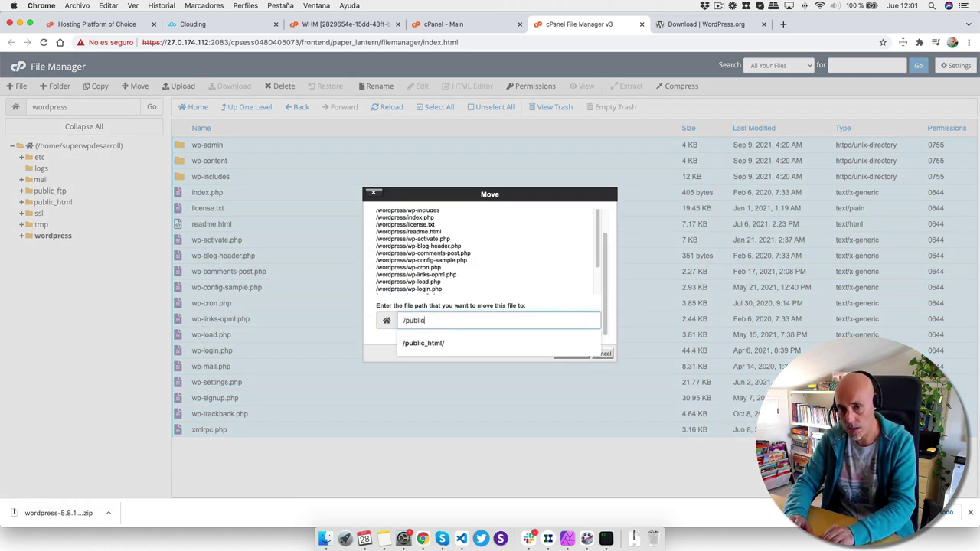
pyautogui.press('Down')
pyautogui.press('Return')
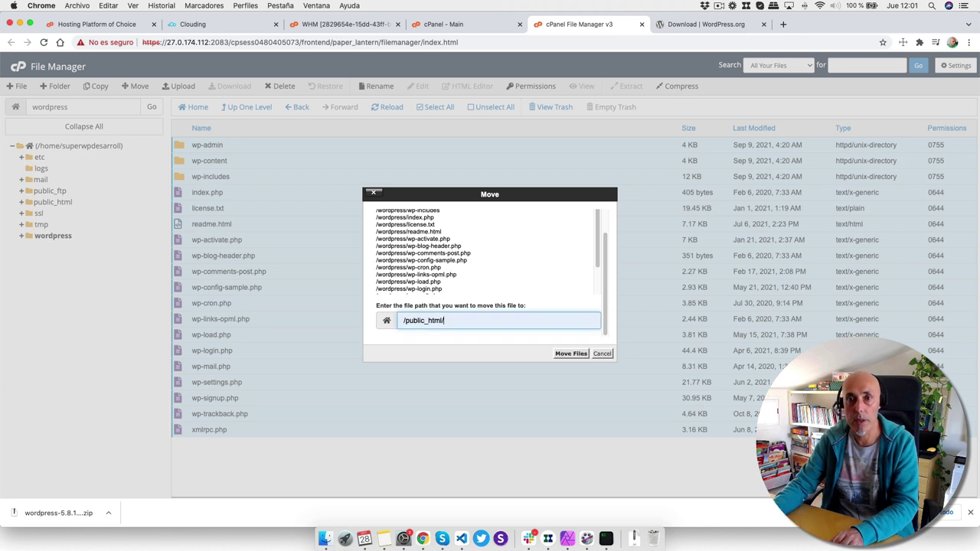
pyautogui.click(572, 354)
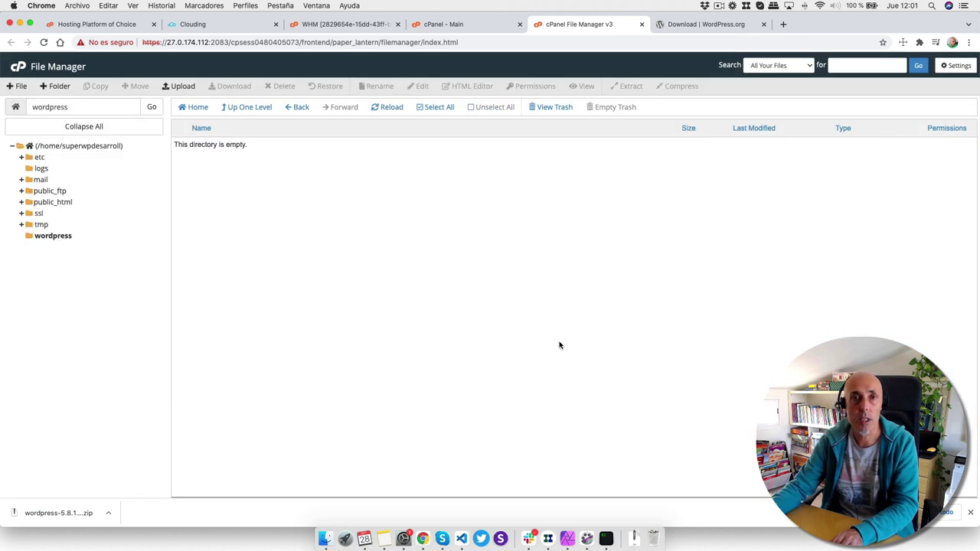
pyautogui.click(40, 204)
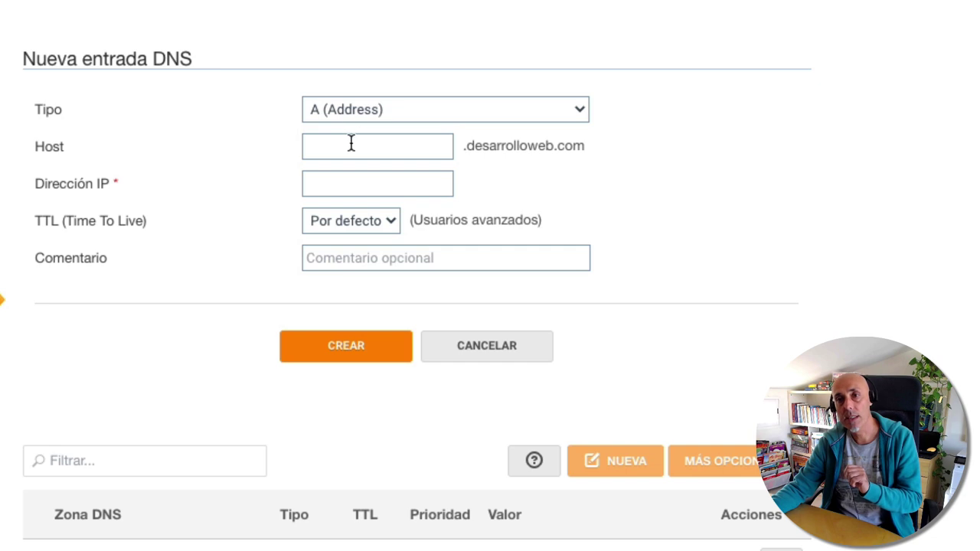
# - Enter host superwp and IP 27.0.174.112 in the new A record and create it
pyautogui.click(385, 146)
pyautogui.write('s')
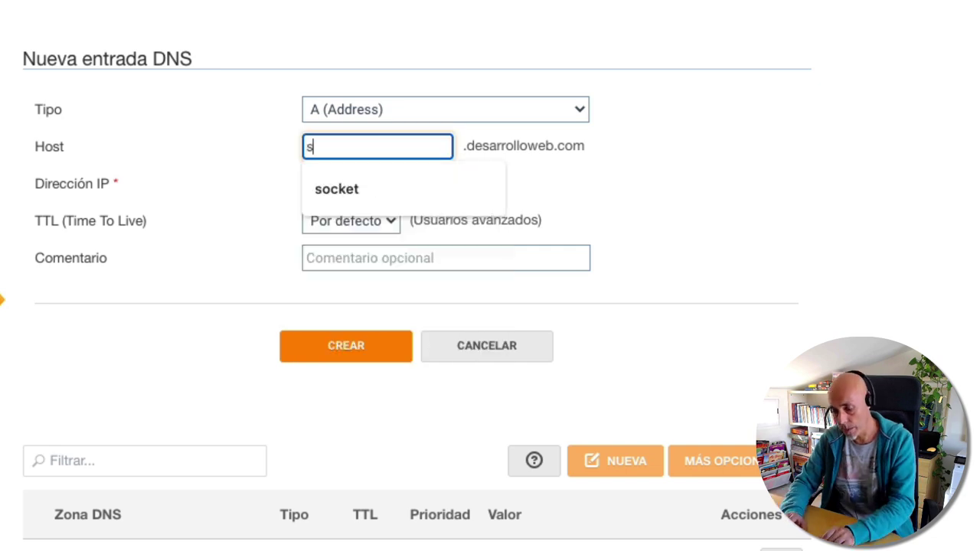
pyautogui.write('uperwp')
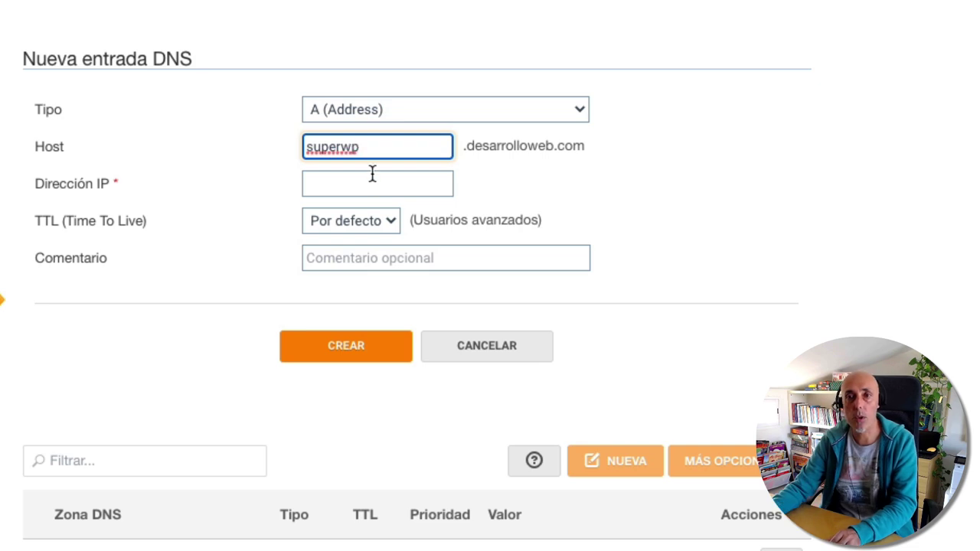
pyautogui.click(346, 182)
pyautogui.write('27.0.174.112')
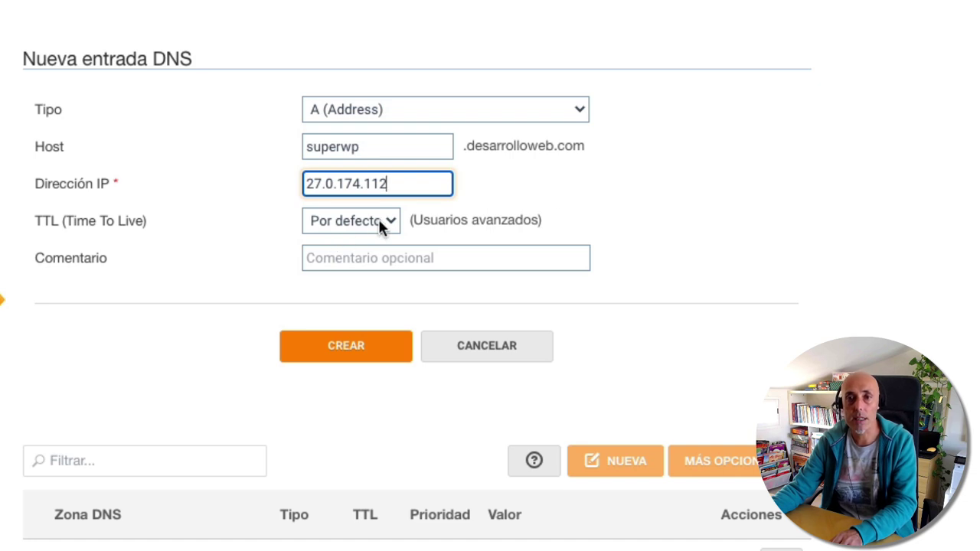
pyautogui.click(337, 353)
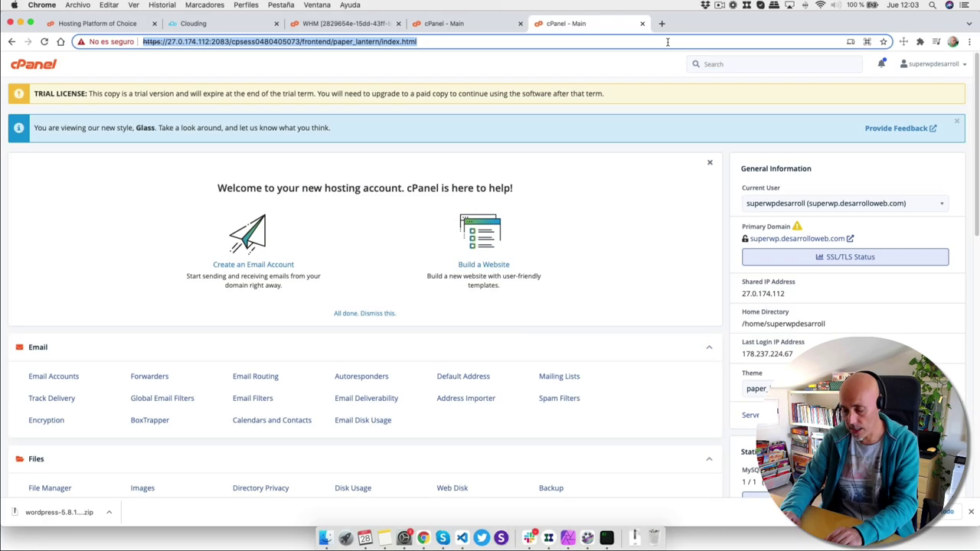
# - Load superwp.desarrolloweb.com in a new tab and choose Español as the installer language
pyautogui.click(661, 23)
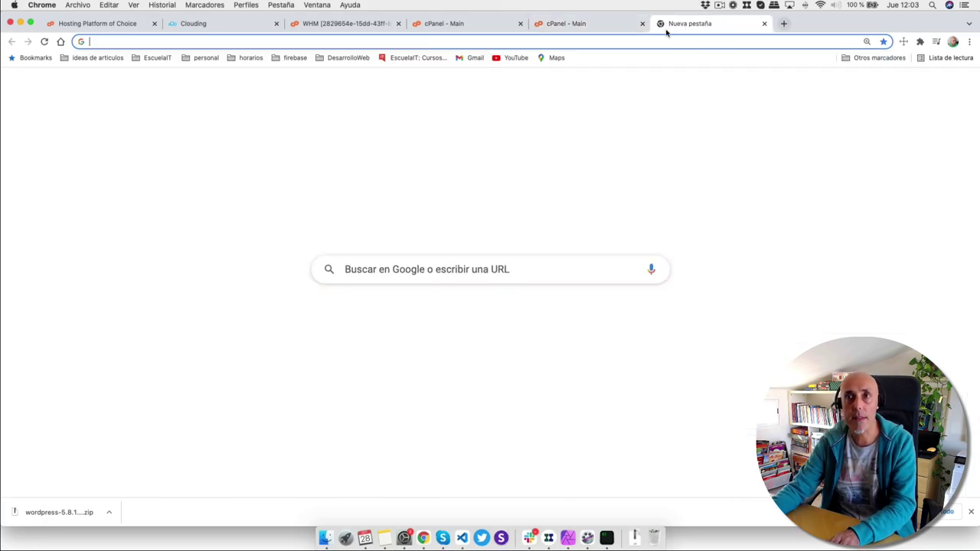
pyautogui.write('superwp.desarrolloweb.com')
pyautogui.press('Return')
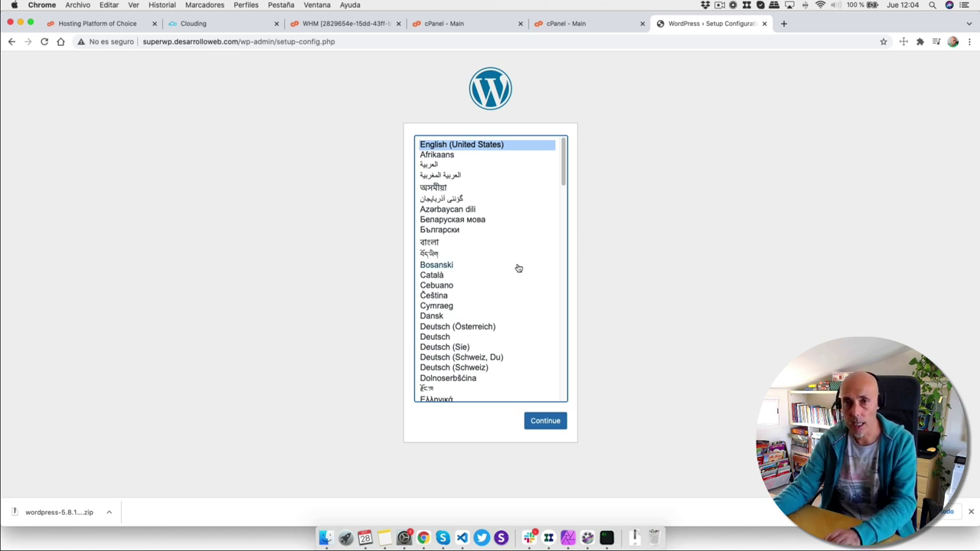
pyautogui.click(473, 277)
pyautogui.write('es')
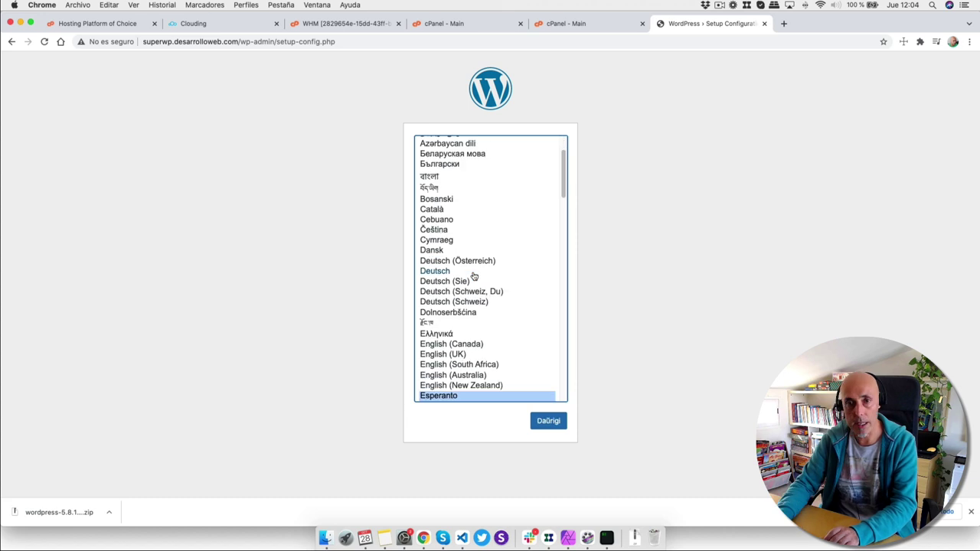
pyautogui.press('Down')
pyautogui.press('Down')
pyautogui.press('Down')
pyautogui.press('Down')
pyautogui.press('Return')
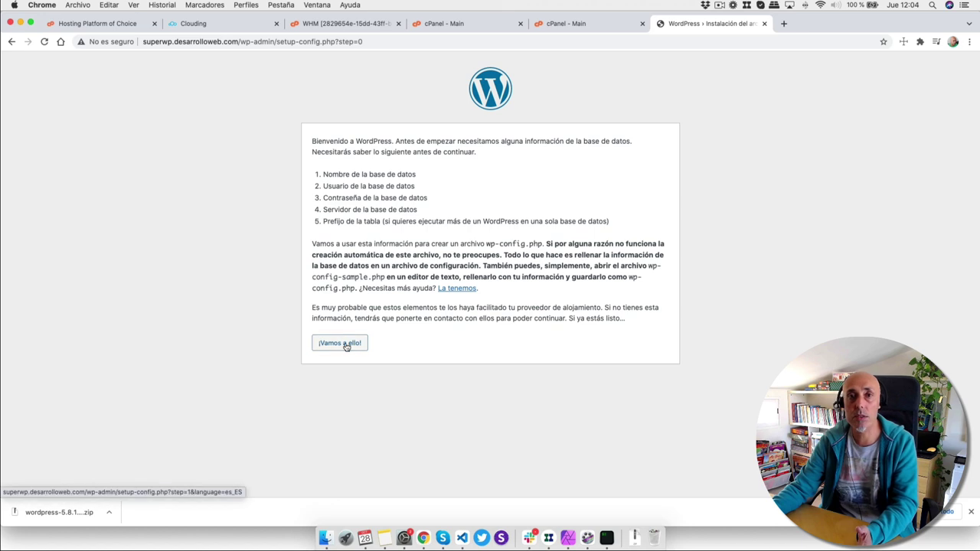
# - Start database setup and paste superwpd_wp as database name and superwpd_user as user
pyautogui.click(345, 346)
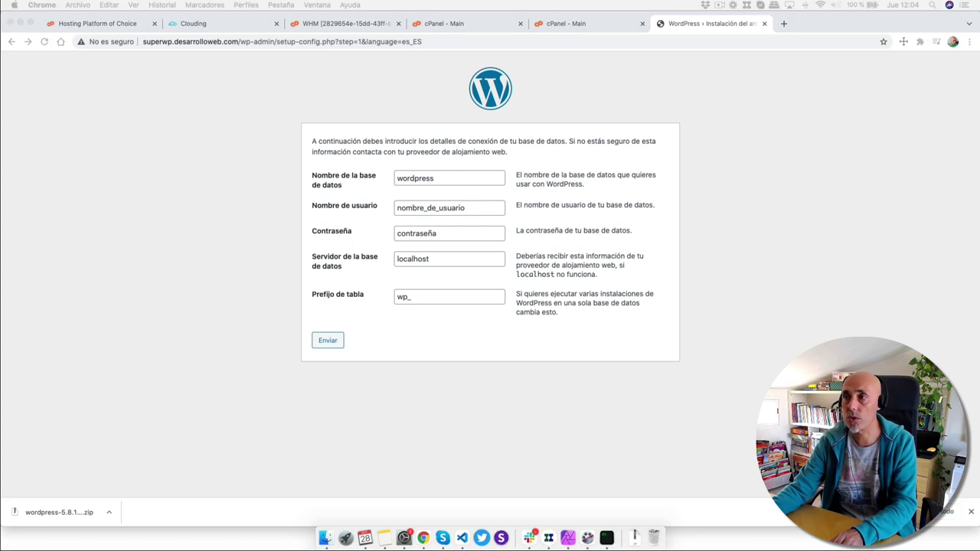
pyautogui.doubleClick(427, 179)
pyautogui.write('superwpd_wp')
pyautogui.press('super+Tab')
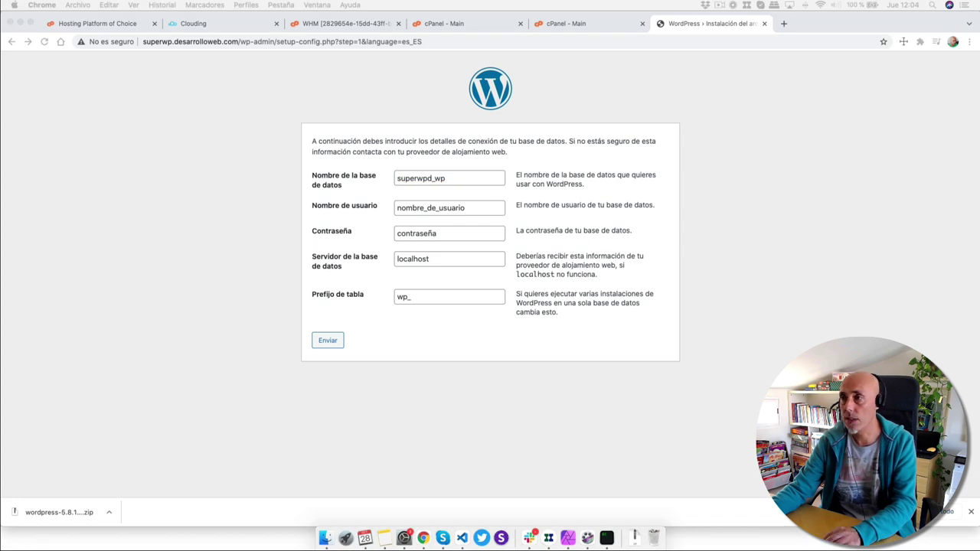
pyautogui.press('super+Tab')
pyautogui.doubleClick(453, 209)
pyautogui.write('superwpd_user')
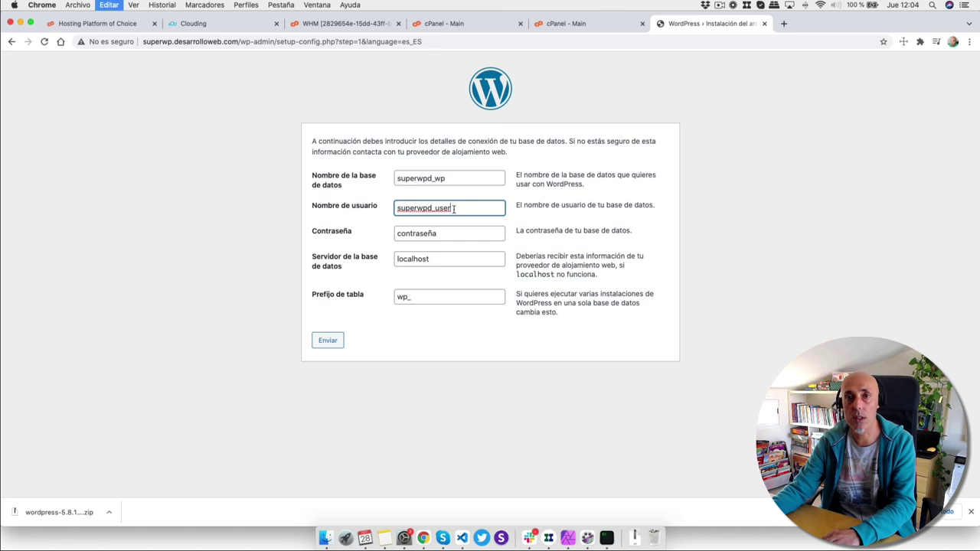
# - Paste the database password, keep localhost as server, and submit the connection details
pyautogui.press('super+Tab')
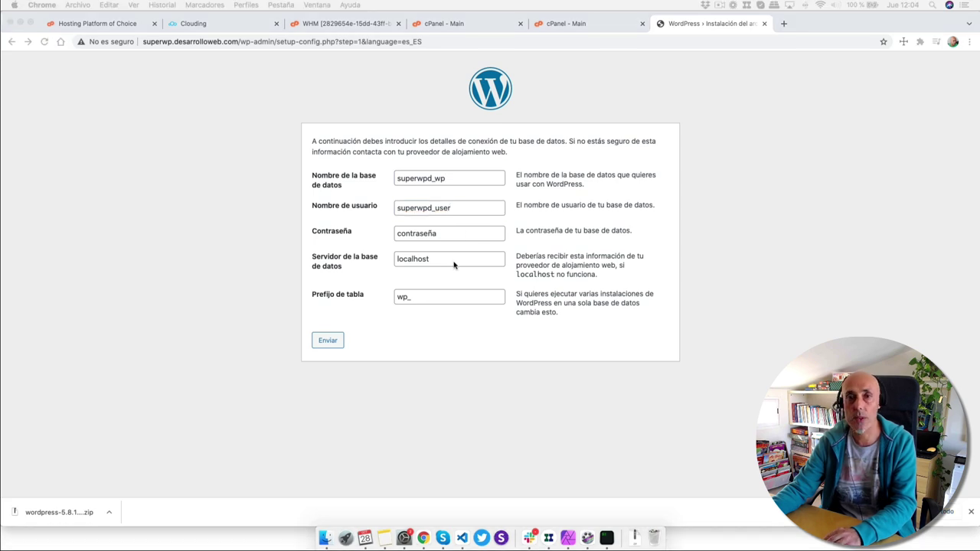
pyautogui.press('super+Tab')
pyautogui.doubleClick(429, 232)
pyautogui.press('super+v')
pyautogui.click(435, 258)
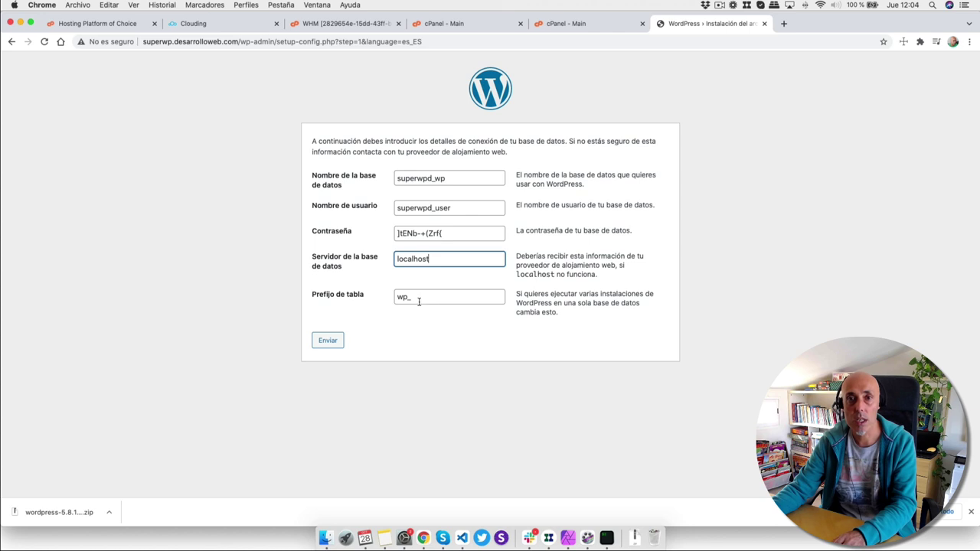
pyautogui.click(326, 342)
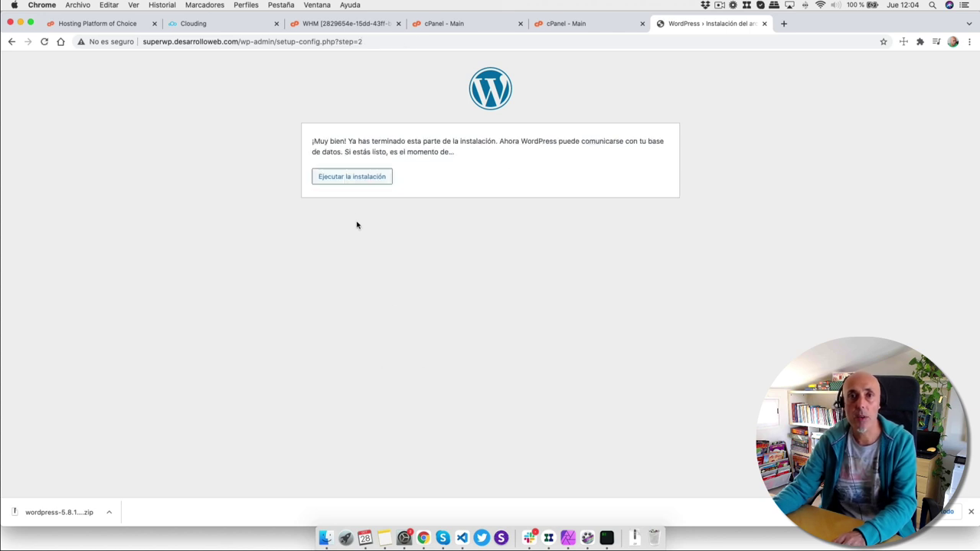
# - Enter site title superwp and an admin username, then copy the generated password
pyautogui.click(364, 178)
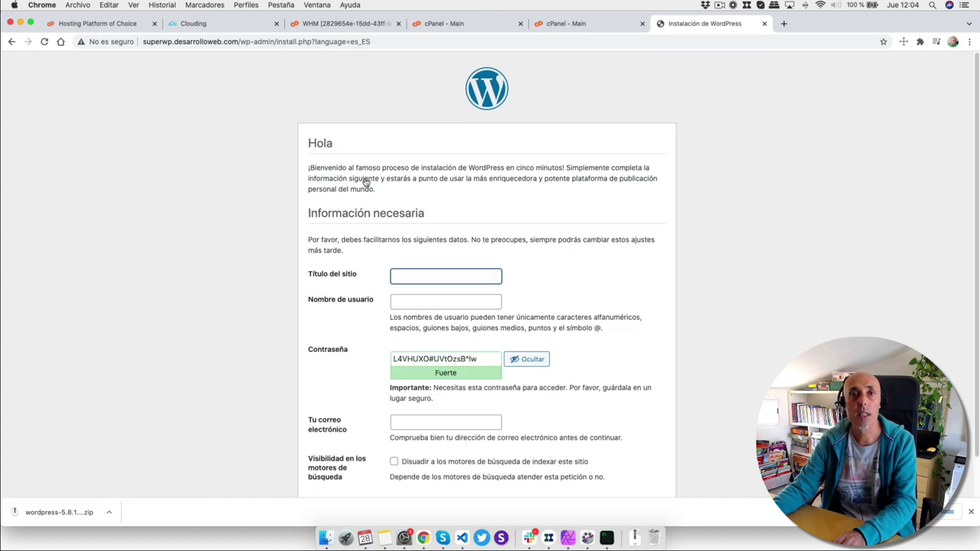
pyautogui.write('superwp')
pyautogui.click(411, 299)
pyautogui.write('miguel')
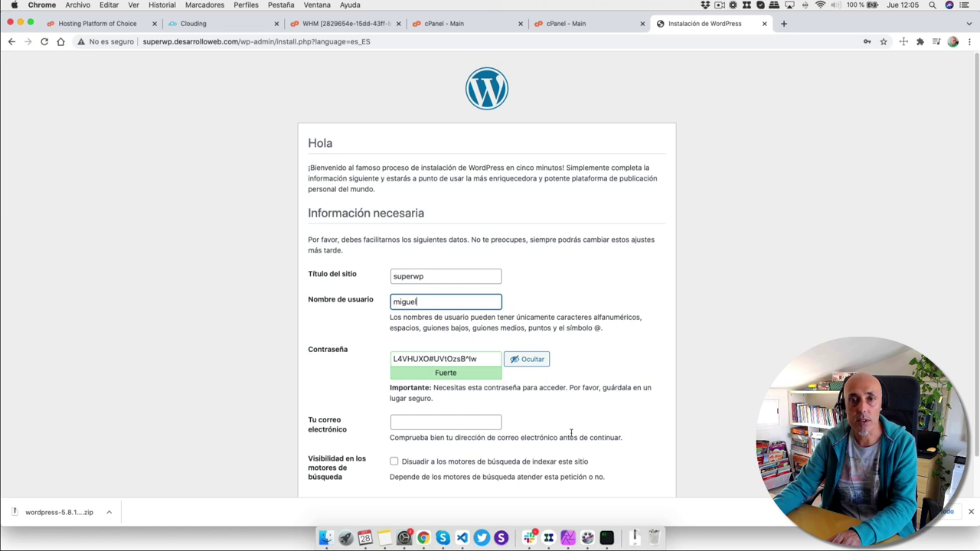
pyautogui.scroll(-1, 505, 383)
pyautogui.doubleClick(449, 328)
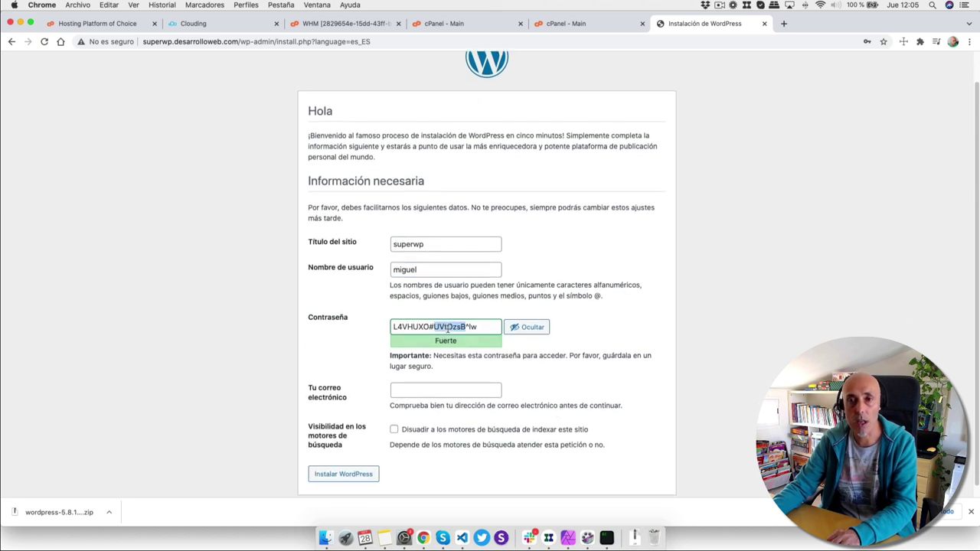
pyautogui.press('super+a')
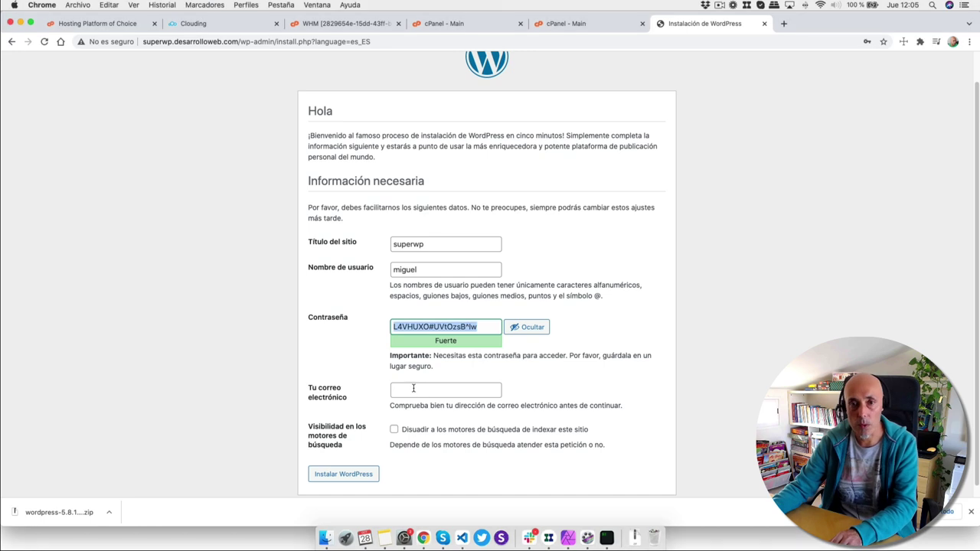
# - Fill in the admin e-mail, tick discourage search engines, and install WordPress
pyautogui.click(413, 392)
pyautogui.click(414, 408)
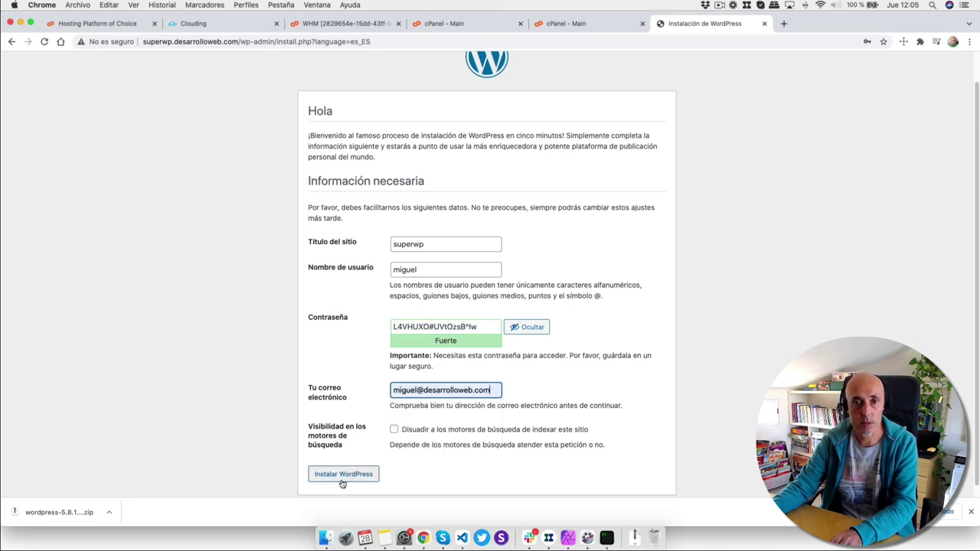
pyautogui.click(394, 433)
pyautogui.click(394, 433)
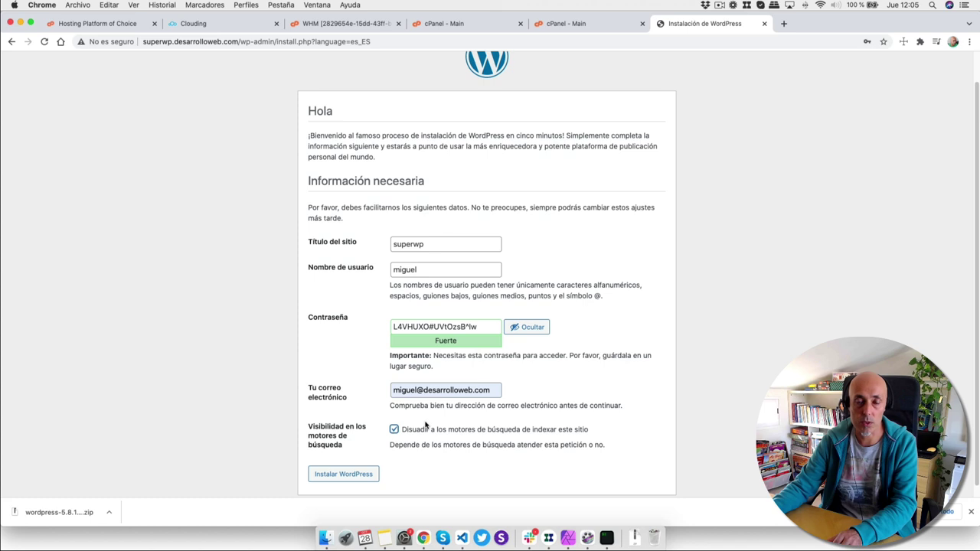
pyautogui.click(341, 474)
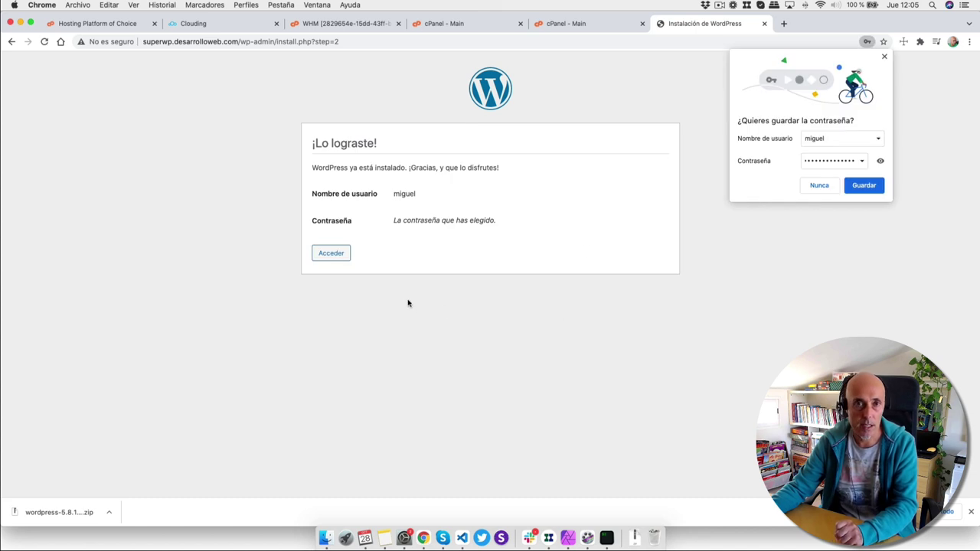
# - Log in, visit the site's front page, and dismiss Chrome's save-password prompt
pyautogui.click(330, 258)
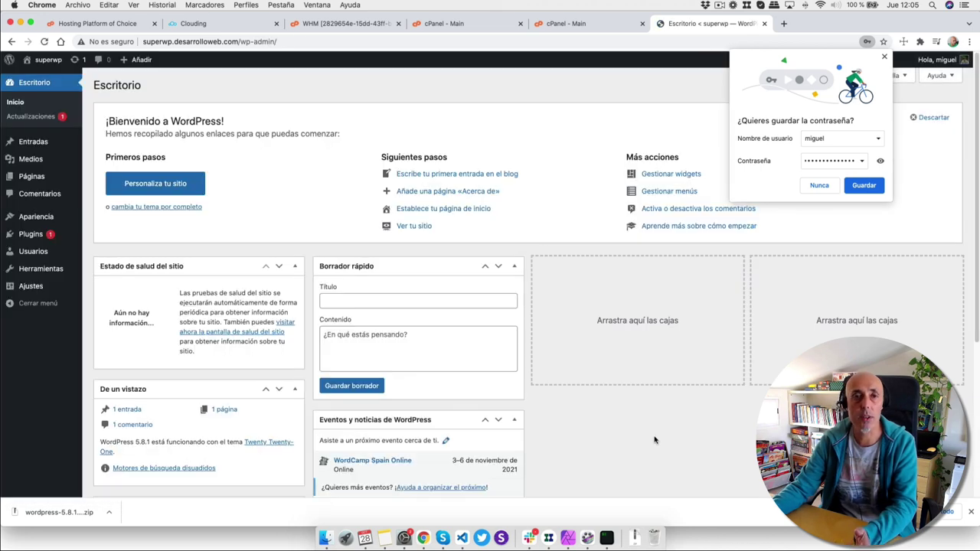
pyautogui.click(44, 75)
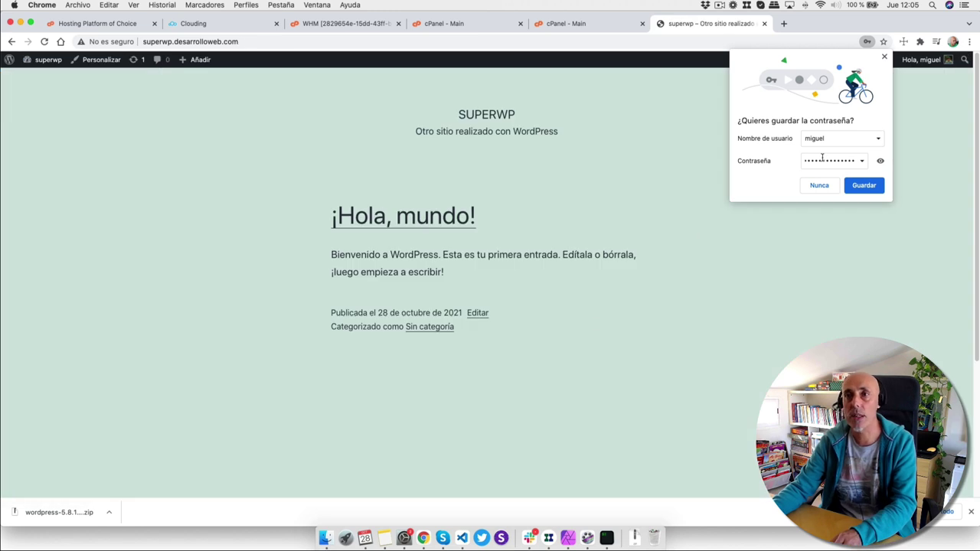
pyautogui.click(615, 245)
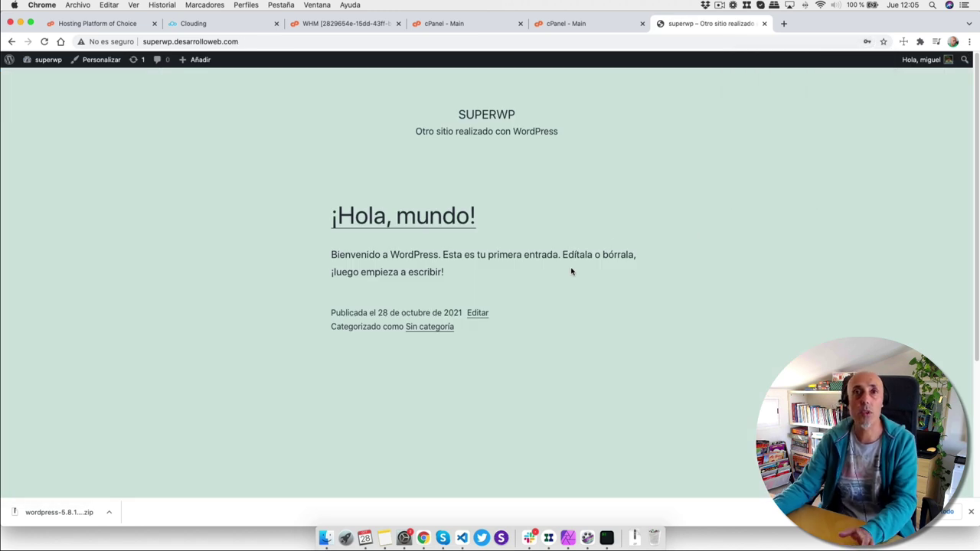